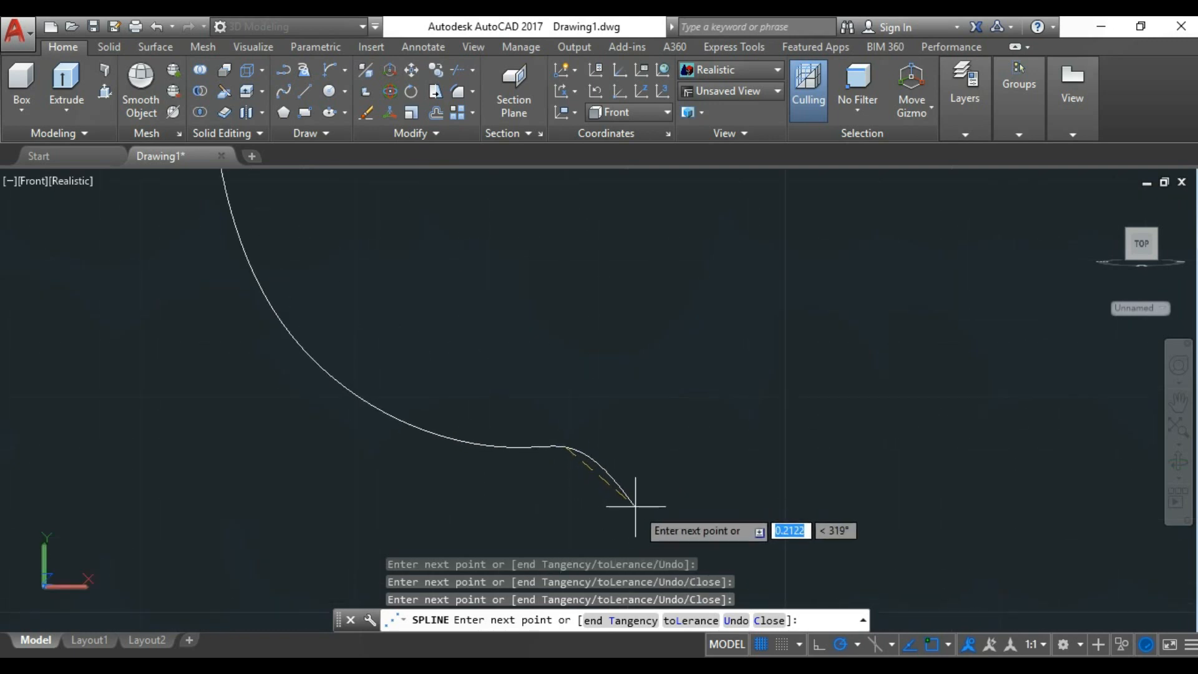
- Place the last fit points of the profile spline so it ends in a short near-horizontal foot, and finish the spline
left_click(651, 497)
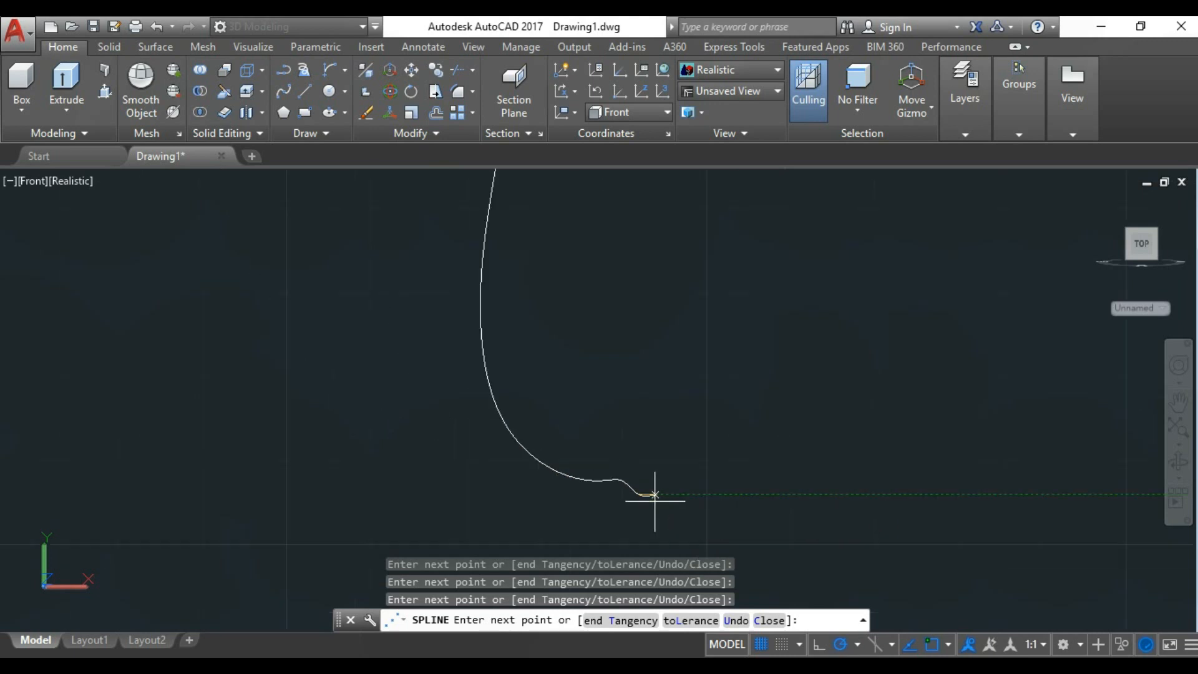
scroll(700, 511, "up", 5)
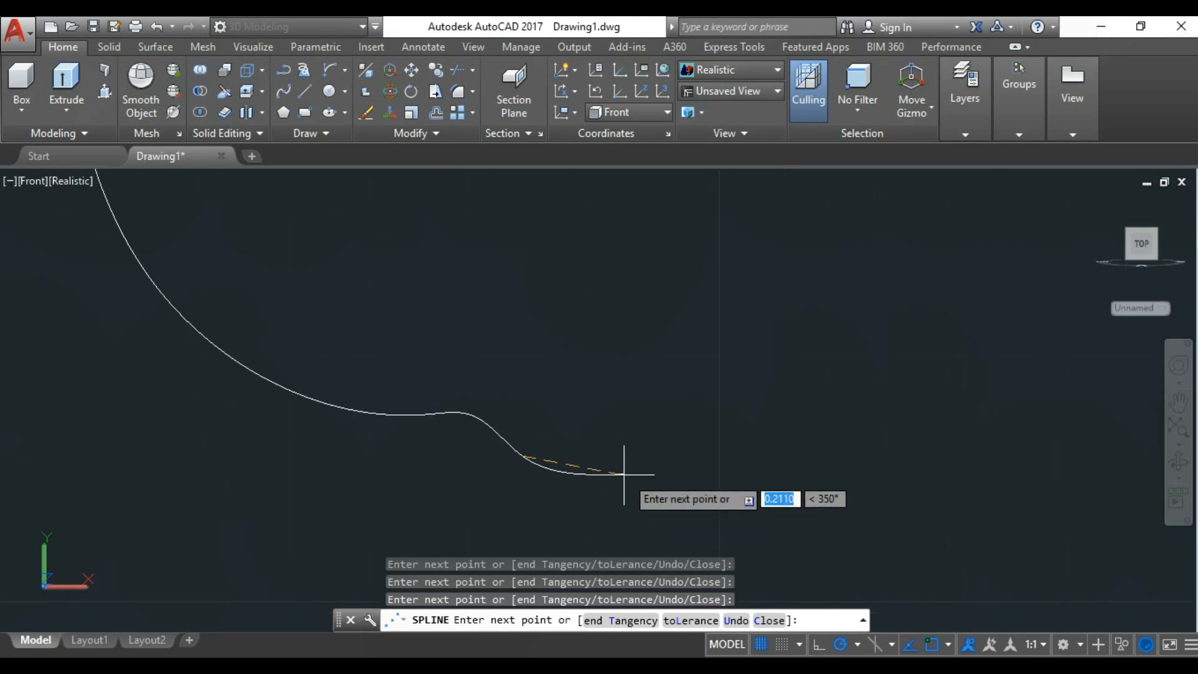
key("Return")
- Adjust the fit point at the small bend above the spline's foot in two stretches to smooth the curve
left_click(489, 442)
scroll(489, 442, "up", 2)
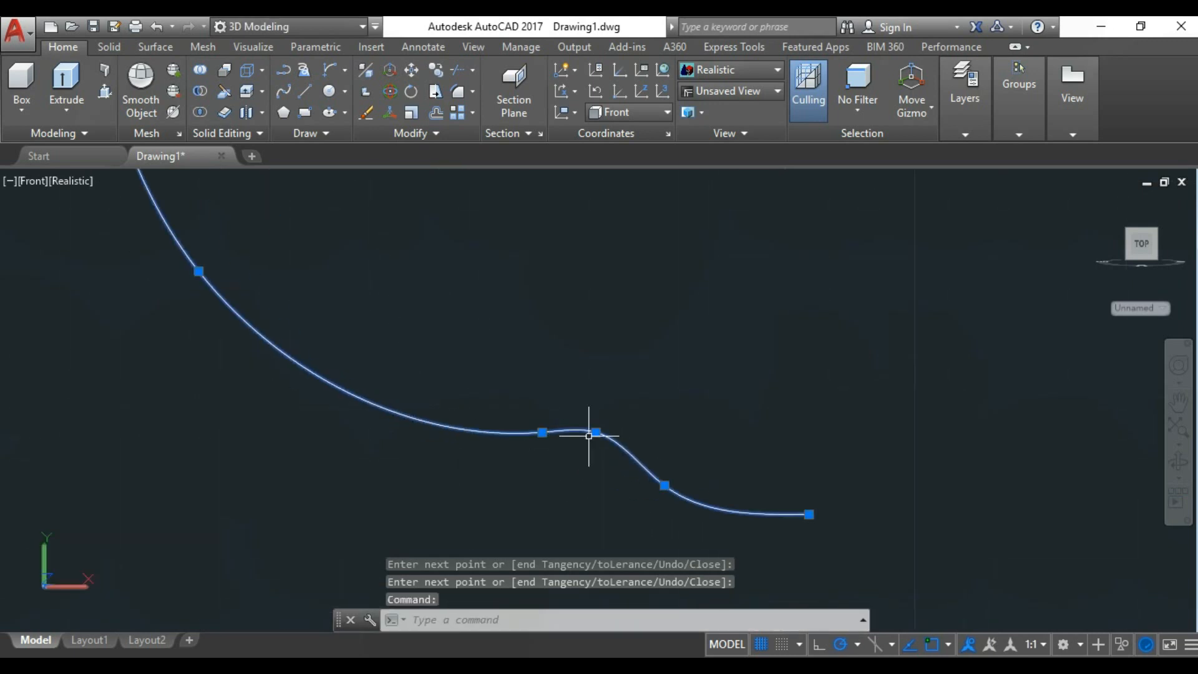
left_click(596, 433)
left_click(610, 430)
scroll(618, 437, "up", 5)
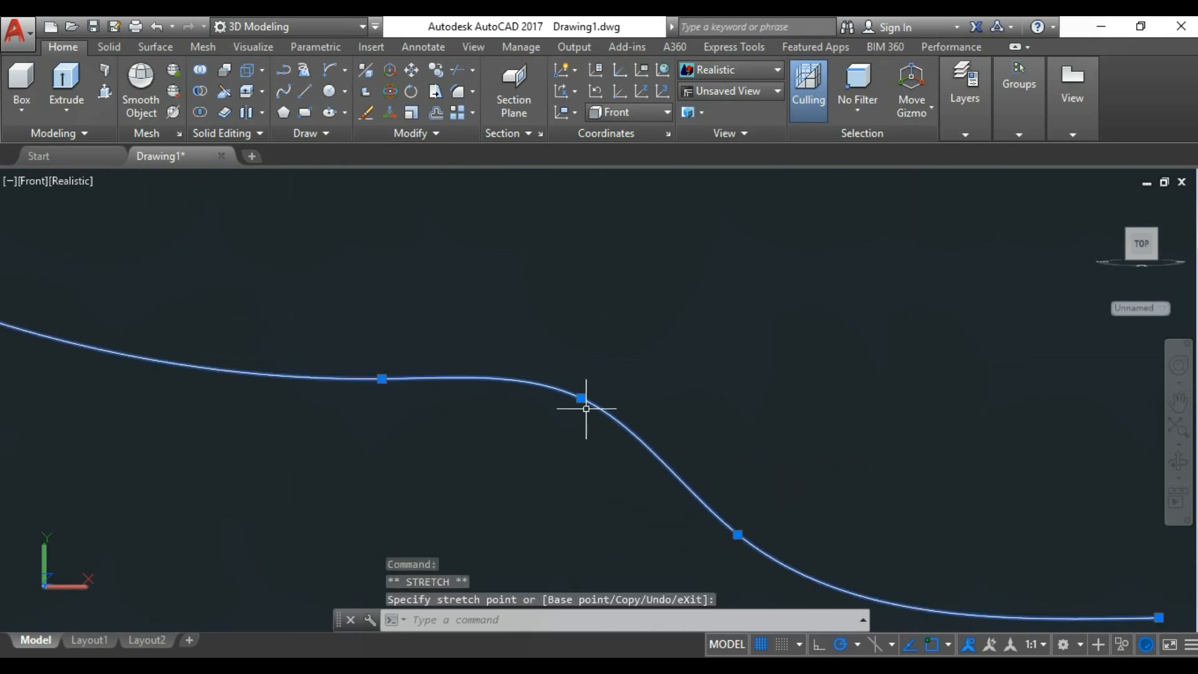
left_click(581, 398)
left_click(583, 415)
scroll(490, 426, "down", 4)
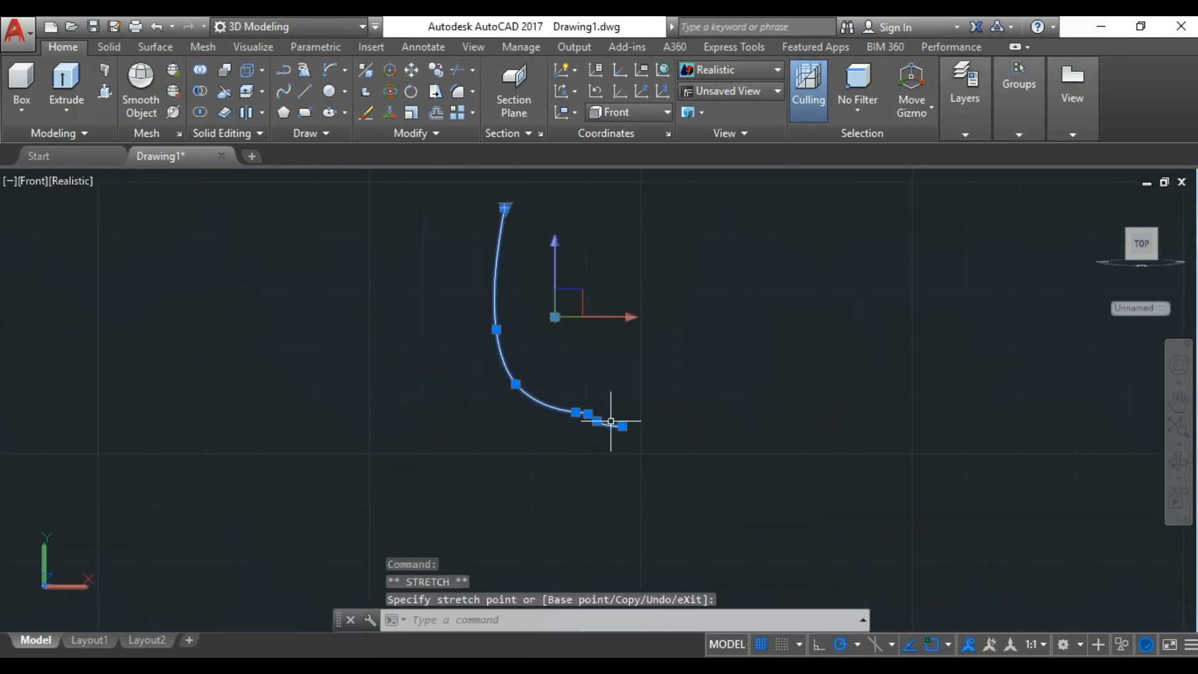
- Draw a horizontal line 0.8 long from the spline's lower end, extending away from the curve
key("Escape")
type("l")
key("Return")
left_click(604, 435)
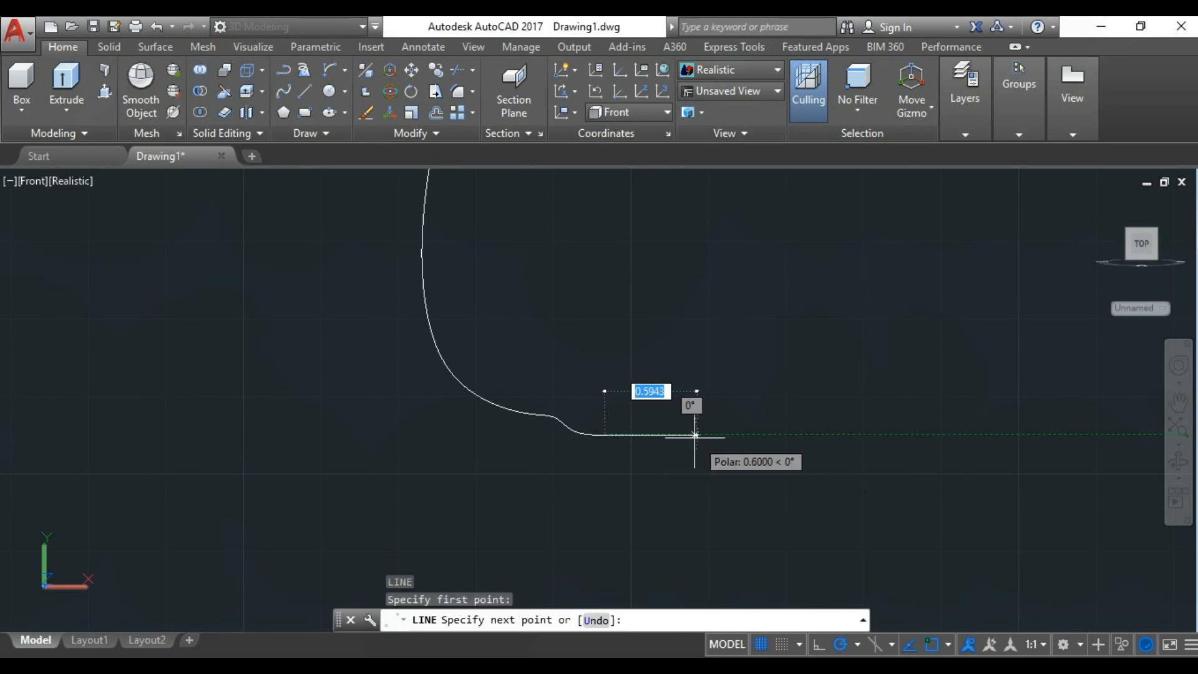
type(".8")
key("Return")
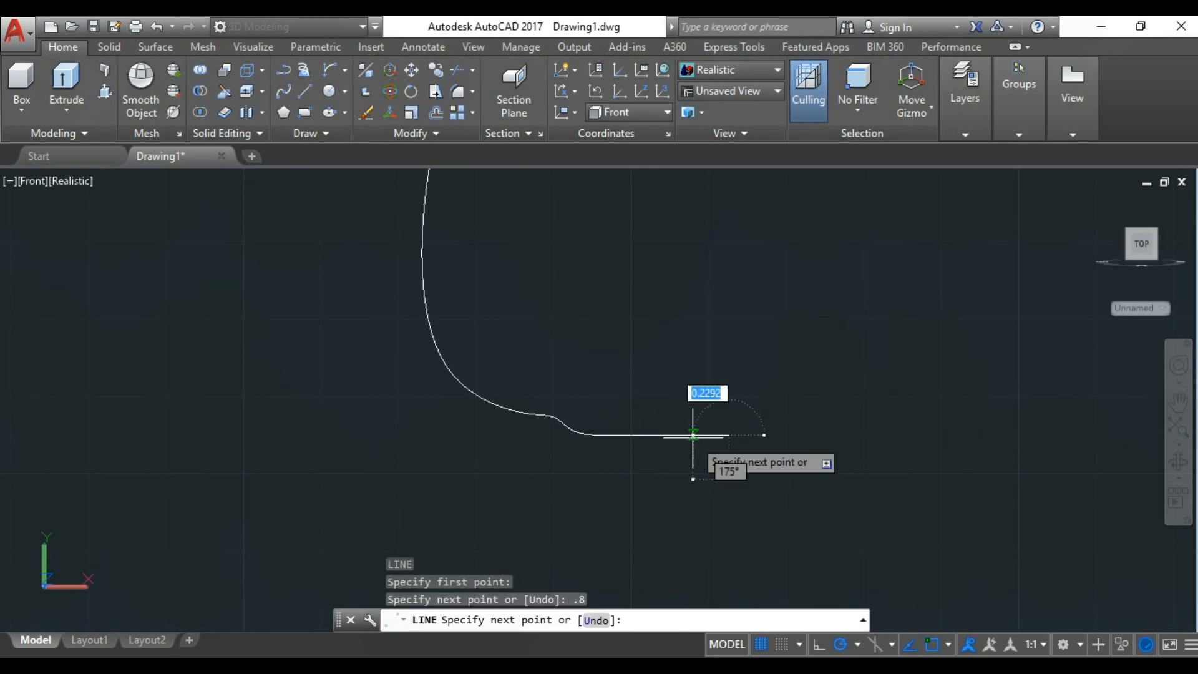
scroll(730, 370, "down", 2)
key("Return")
- Stretch the spline's upper endpoint upward to make the profile taller
scroll(674, 472, "down", 2)
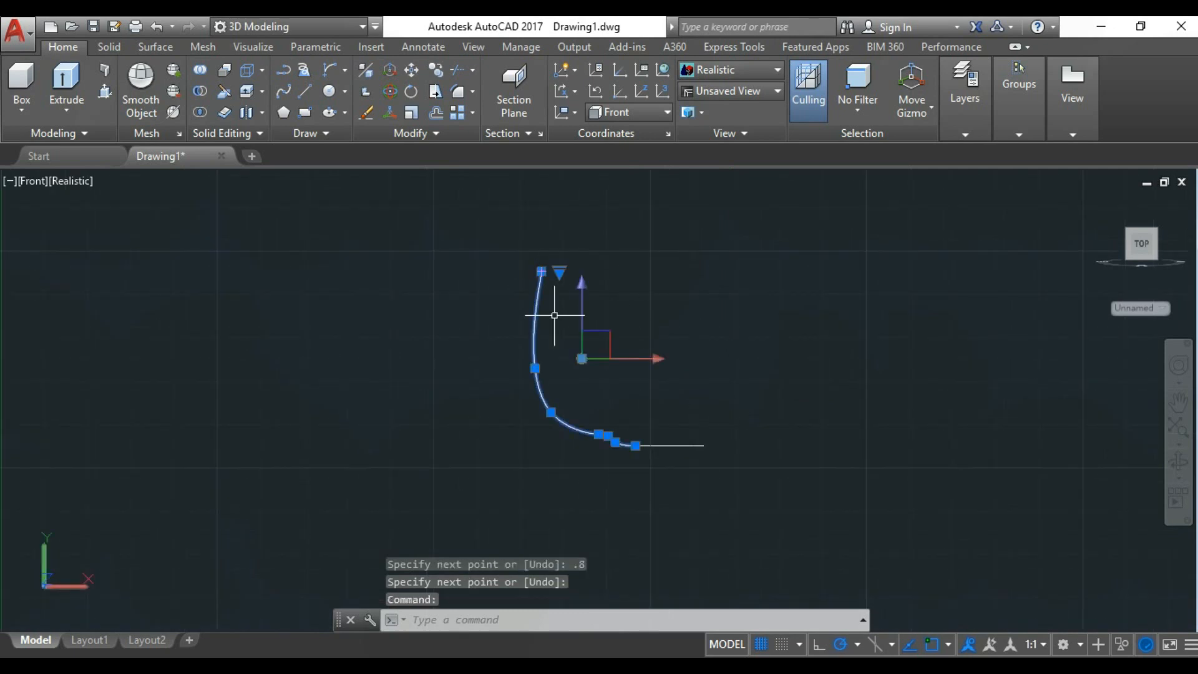
scroll(557, 317, "up", 2)
left_click(508, 326)
scroll(508, 250, "down", 2)
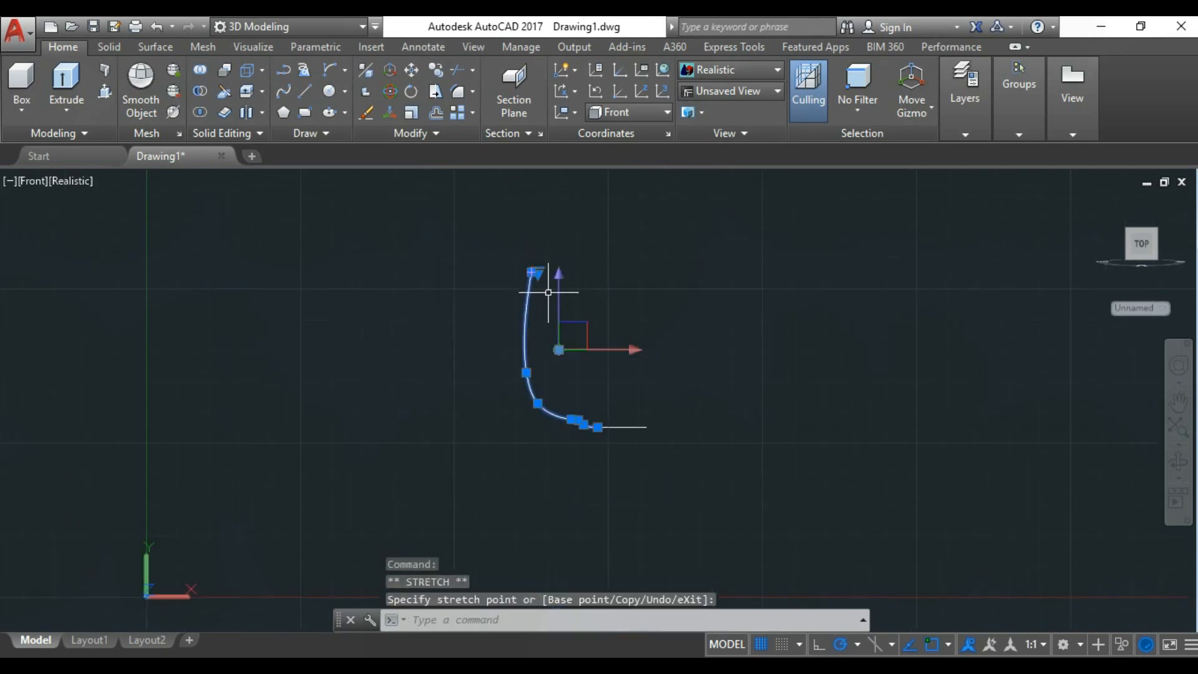
key("Escape")
- Join the spline and the horizontal line into one object
type("J")
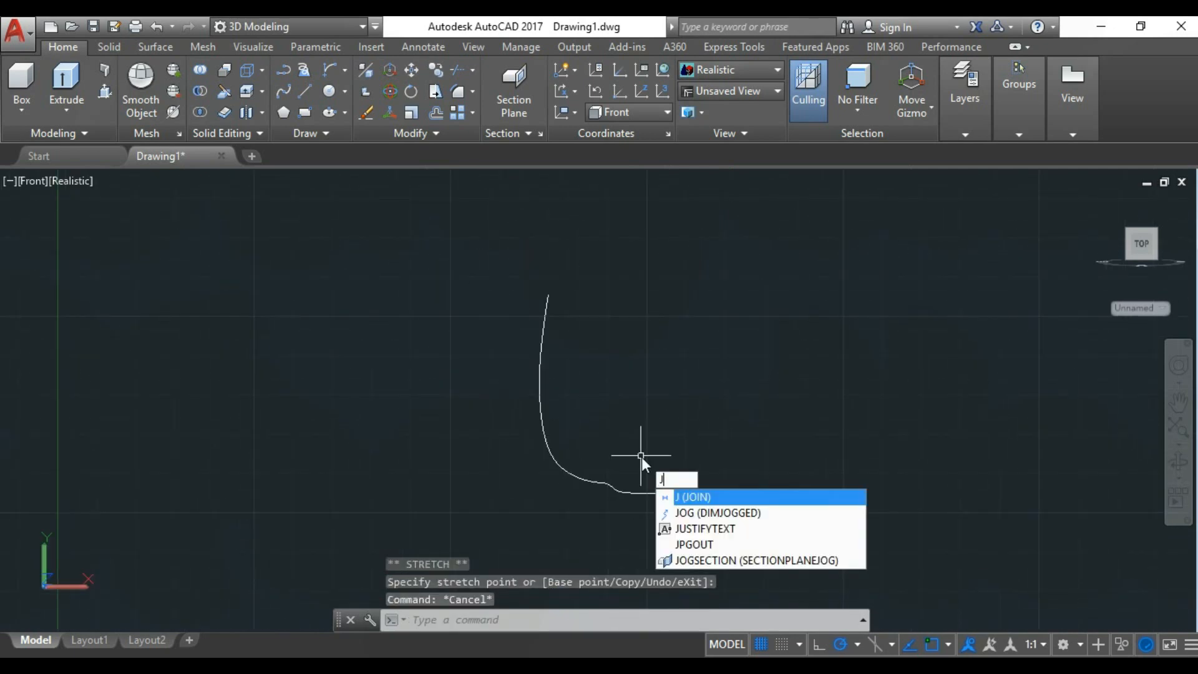
key("Return")
left_click_drag(441, 219, 851, 535)
key("Return")
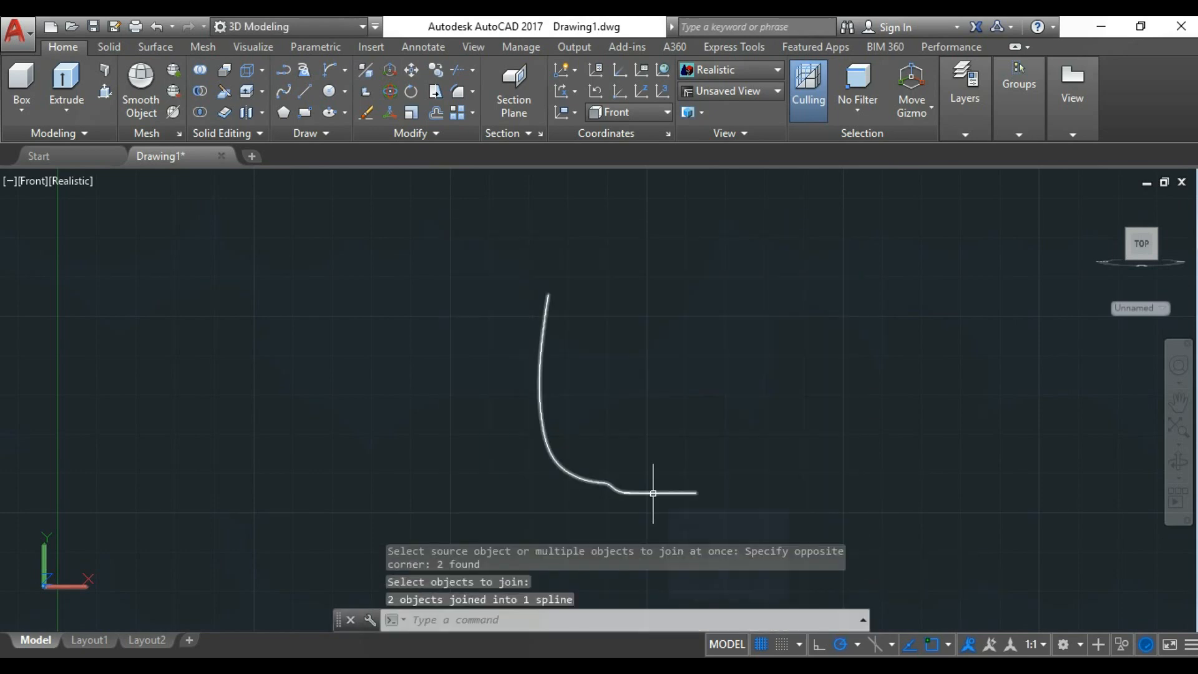
- Offset the joined profile curve by 0.15 toward its inner side
type("o")
key("Return")
key("Return")
scroll(666, 492, "up", 3)
left_click(590, 494)
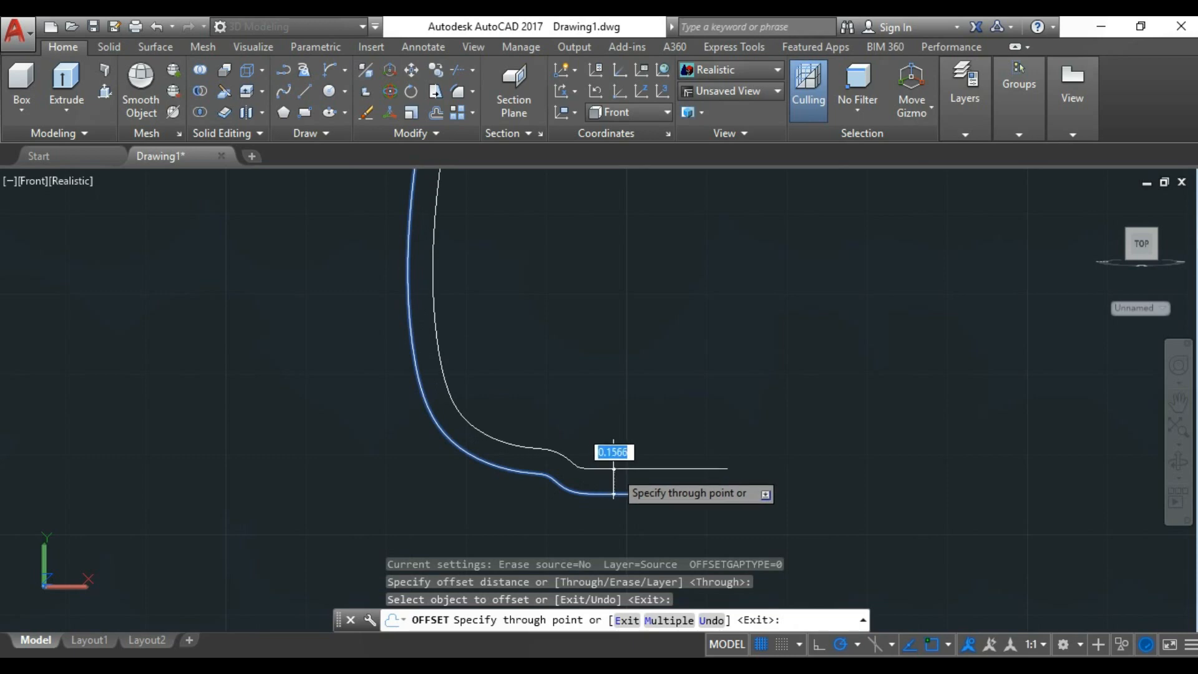
type(".15")
key("Return")
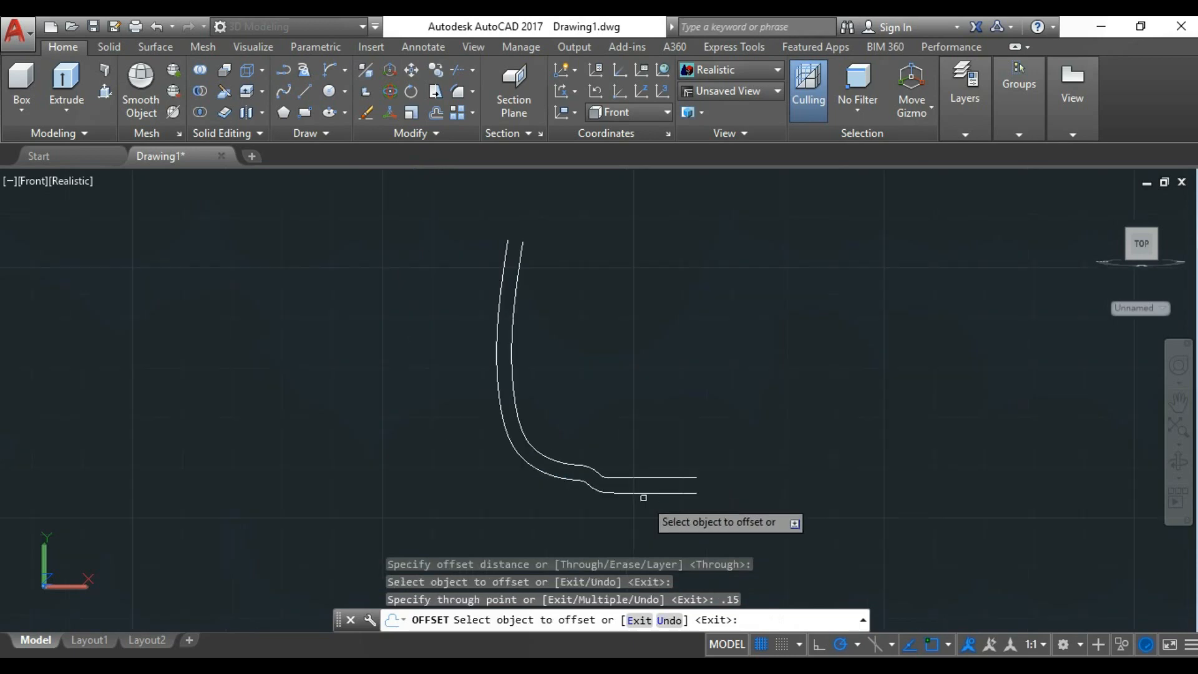
scroll(554, 219, "up", 3)
key("Escape")
- Cap the open upper ends of the two curves with a rounded start, end, direction arc
left_click(328, 70)
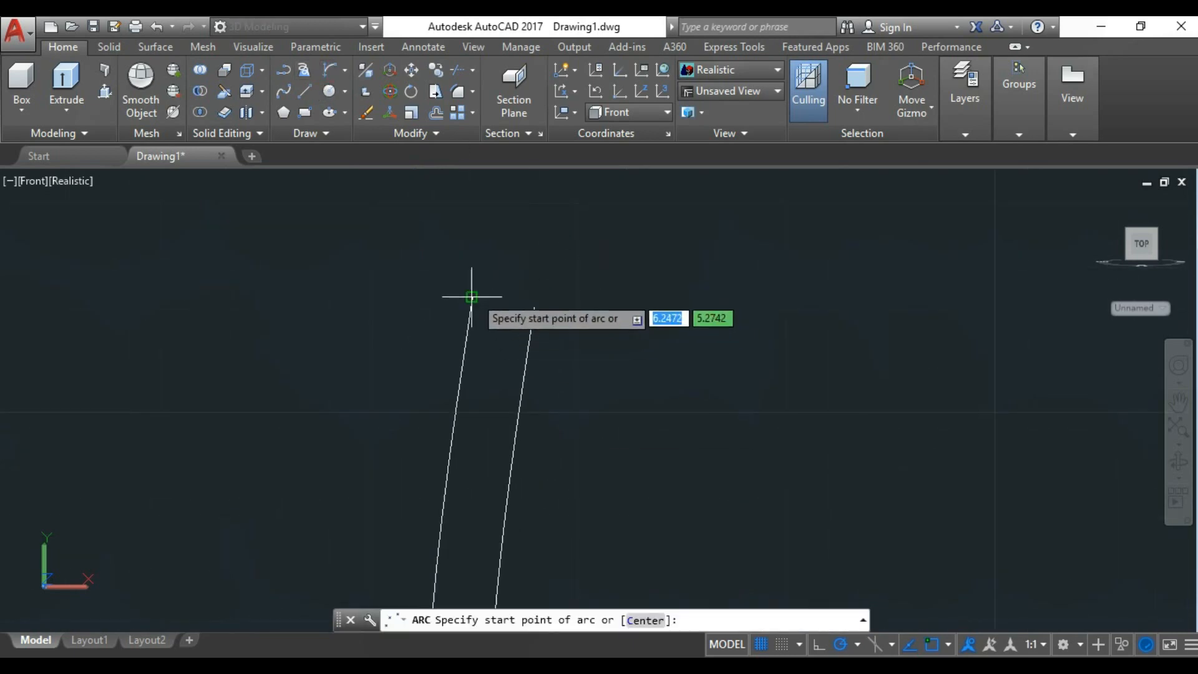
left_click(473, 298)
left_click(534, 308)
left_click(470, 232)
scroll(470, 234, "down", 5)
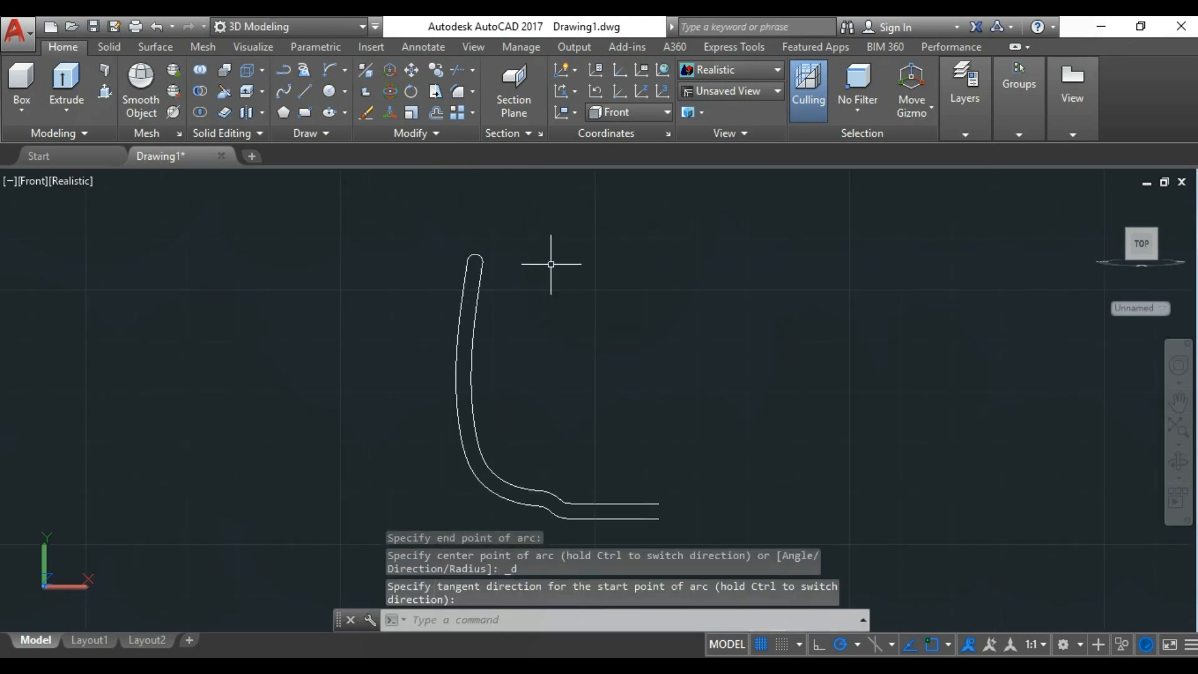
- Draw a vertical line closing the gap between the flat lower ends of the two curves
left_click(305, 91)
scroll(594, 519, "up", 2)
left_click(605, 470)
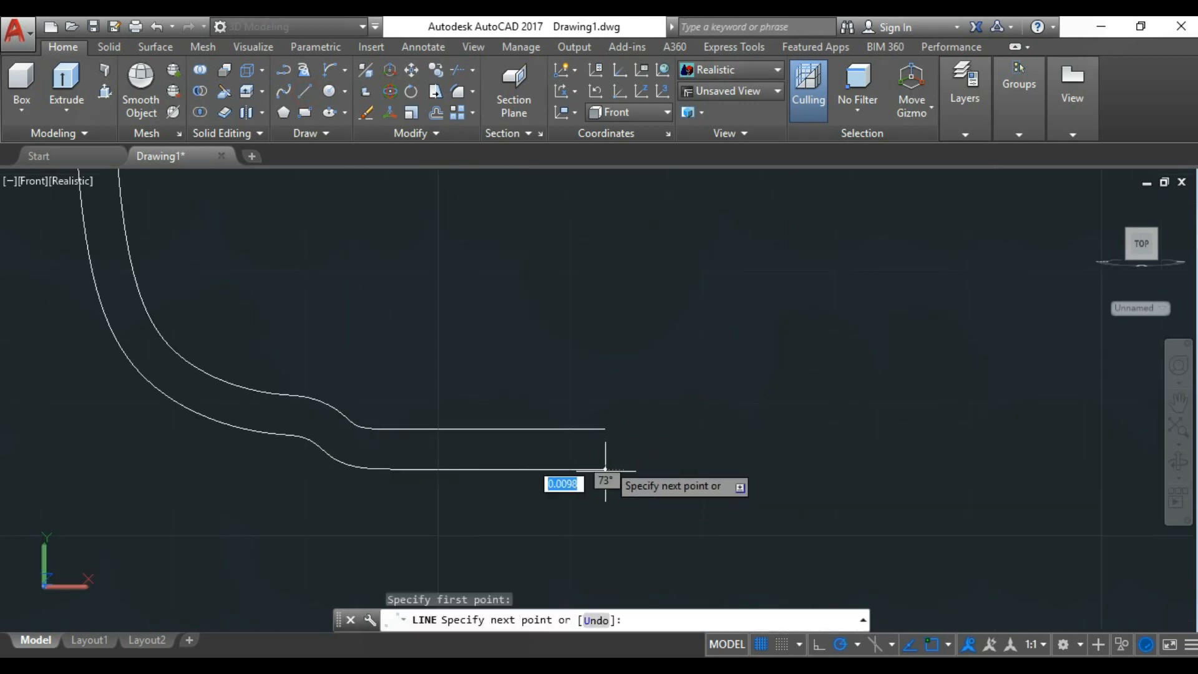
left_click(605, 429)
key("Return")
scroll(619, 463, "down", 4)
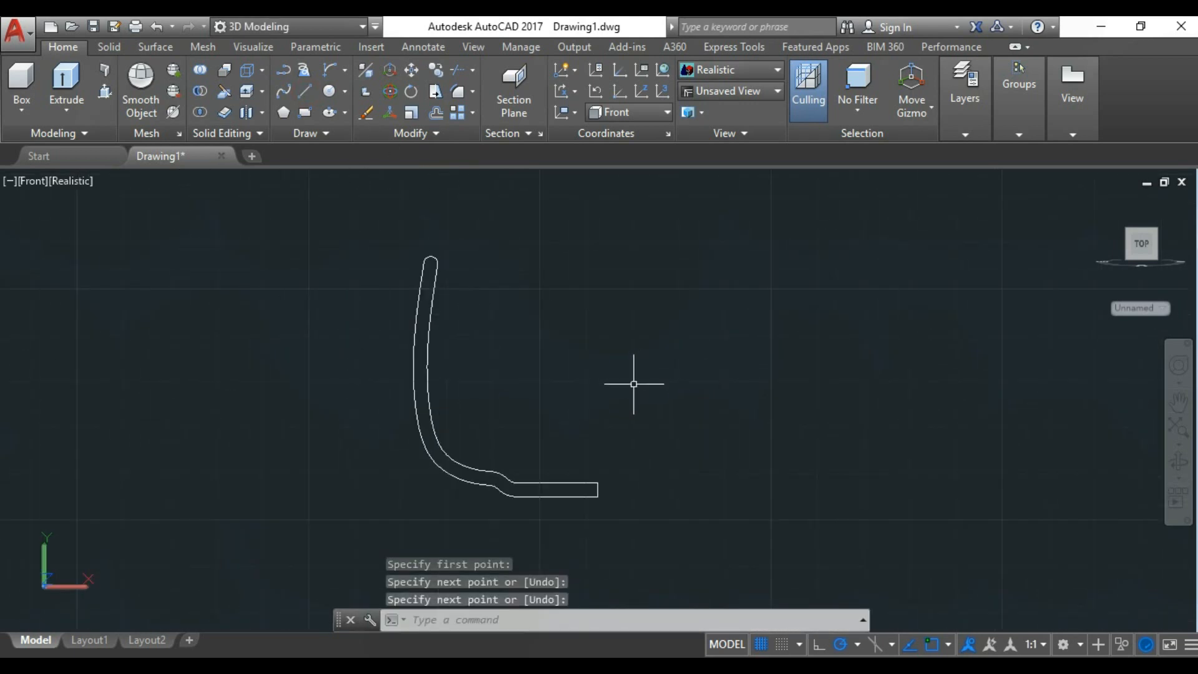
scroll(622, 471, "up", 2)
scroll(615, 402, "up", 4)
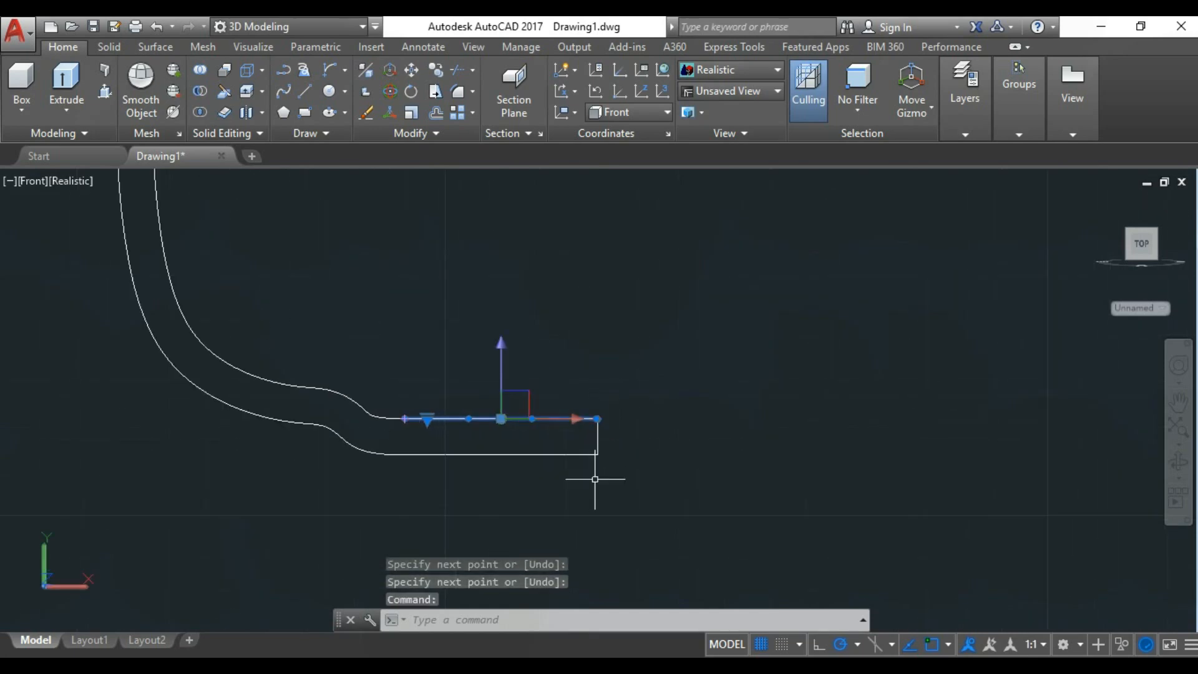
left_click(605, 404)
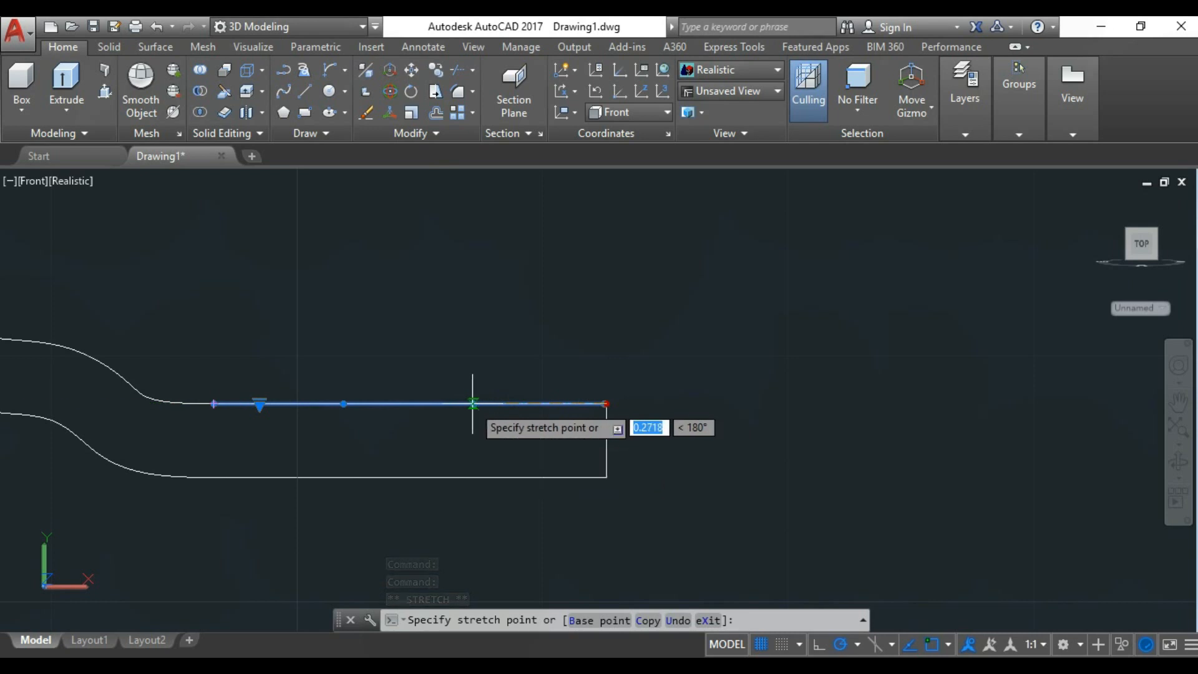
key("Escape")
key("Escape")
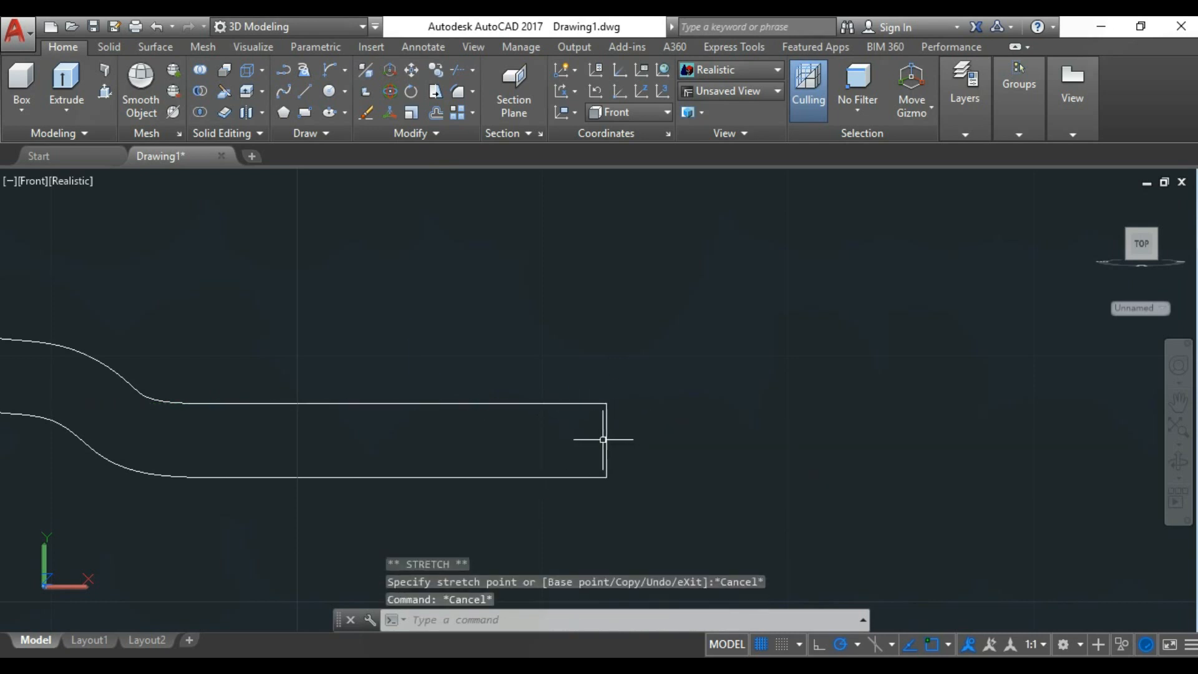
- Move the vertical closing line about 0.25 inward along the flat base of the profile
left_click(607, 437)
left_click(606, 441)
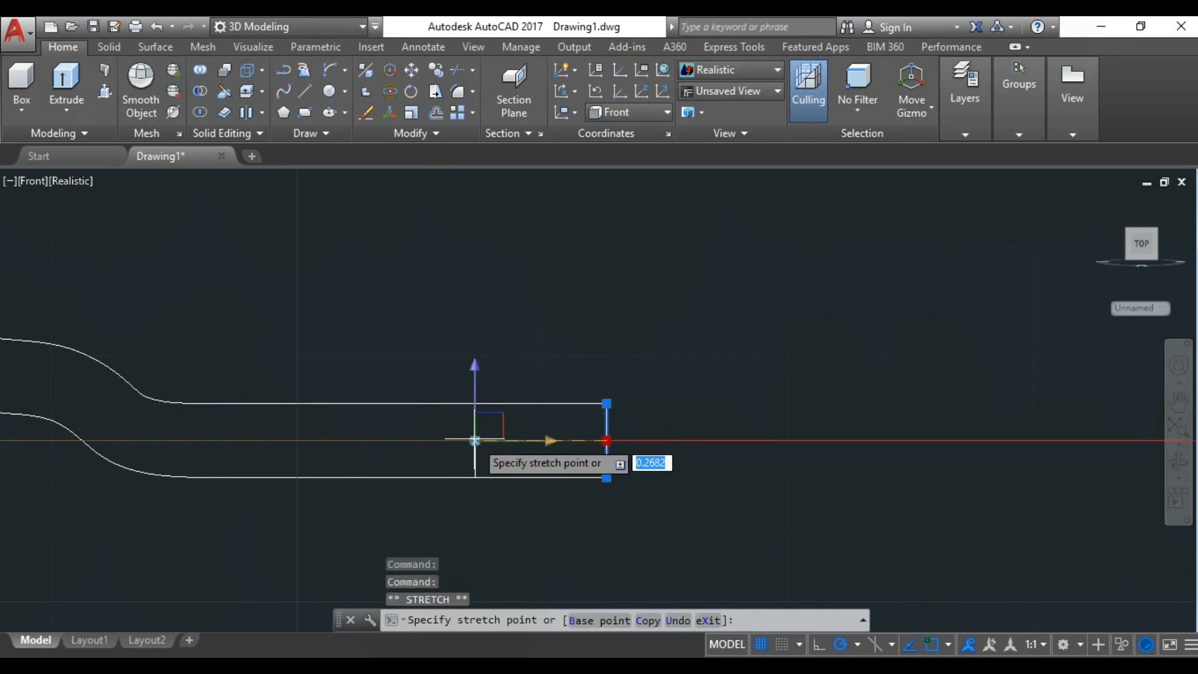
left_click(486, 441)
key("Escape")
- Shorten the inner curve by stretching its flat end vertex back to the upper end of the vertical closing line
left_click(596, 403)
mouse_move(607, 404)
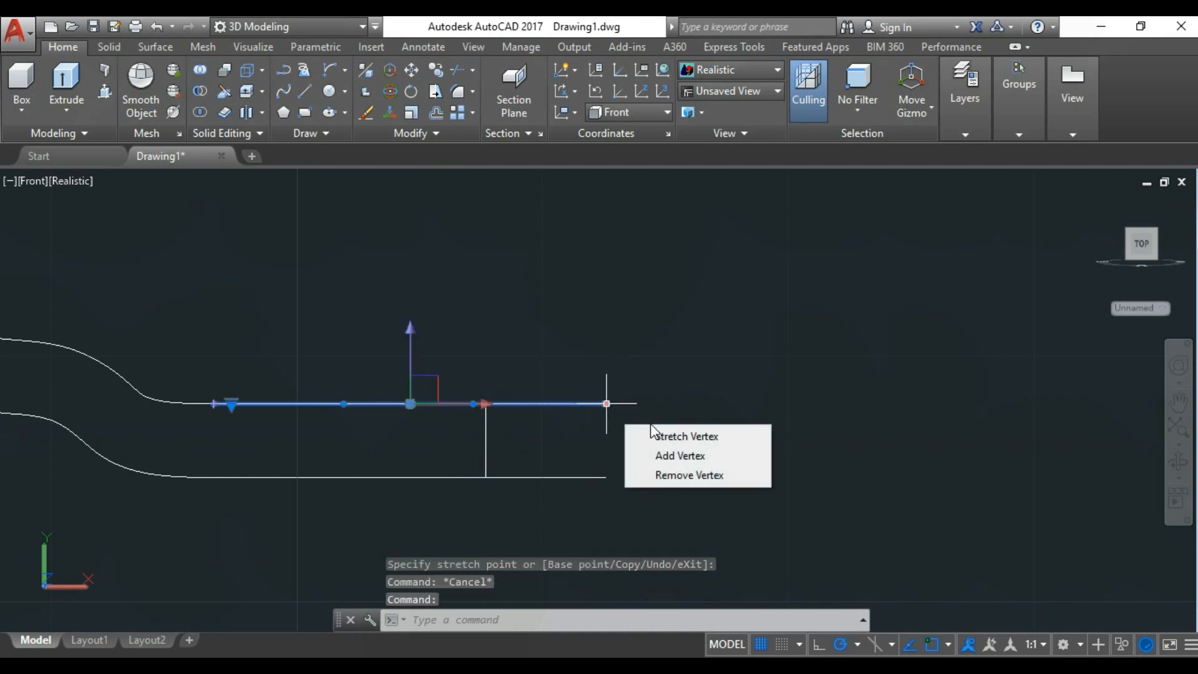
left_click(674, 475)
left_click(606, 404)
key("Escape")
left_click(671, 478)
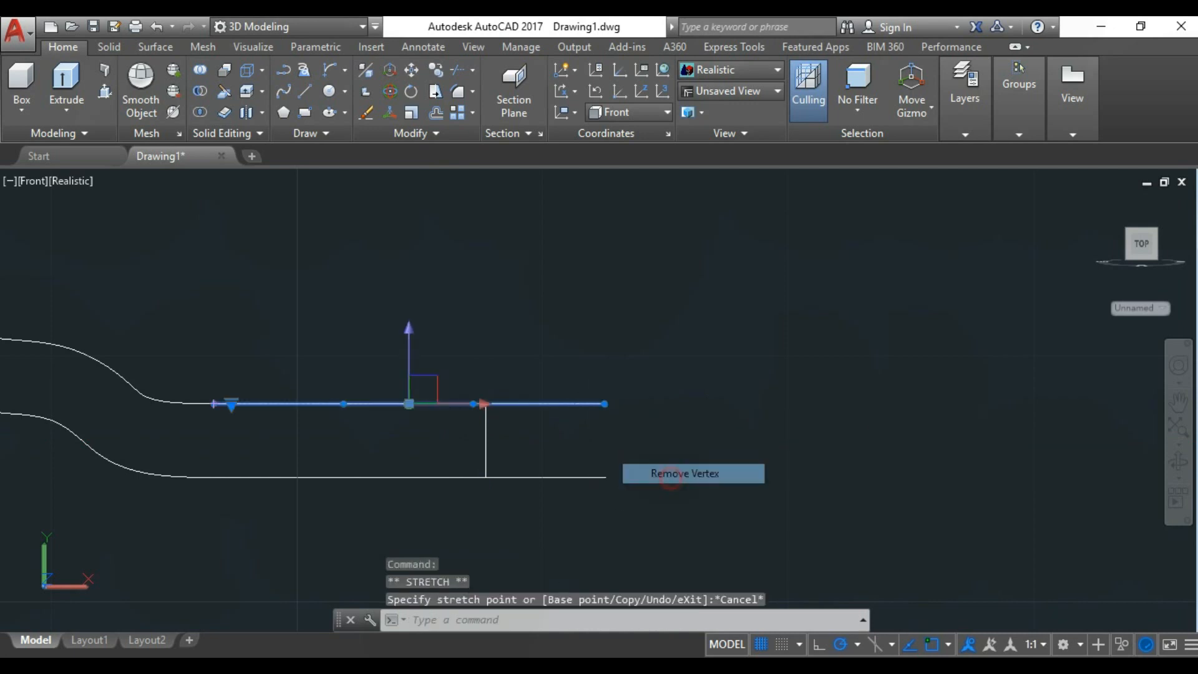
left_click(605, 404)
left_click(487, 404)
key("Escape")
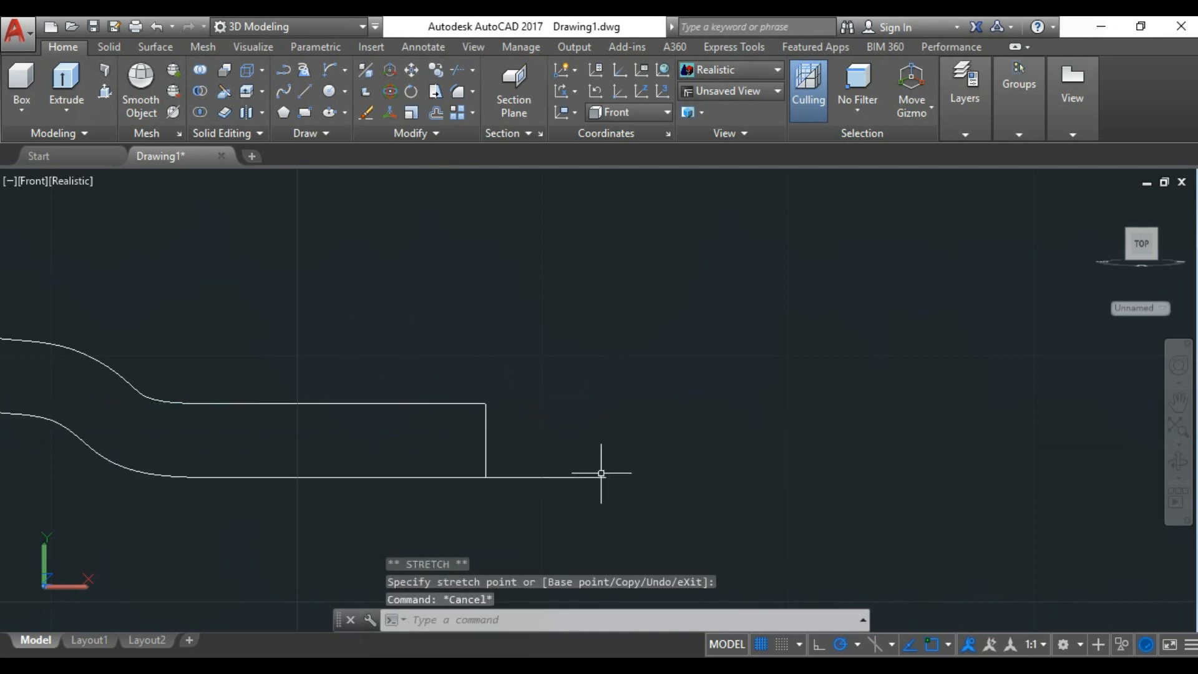
- Shorten the outer curve by stretching its flat end vertex back to the lower end of the vertical closing line
left_click(601, 476)
left_click(603, 478)
scroll(486, 478, "up", 3)
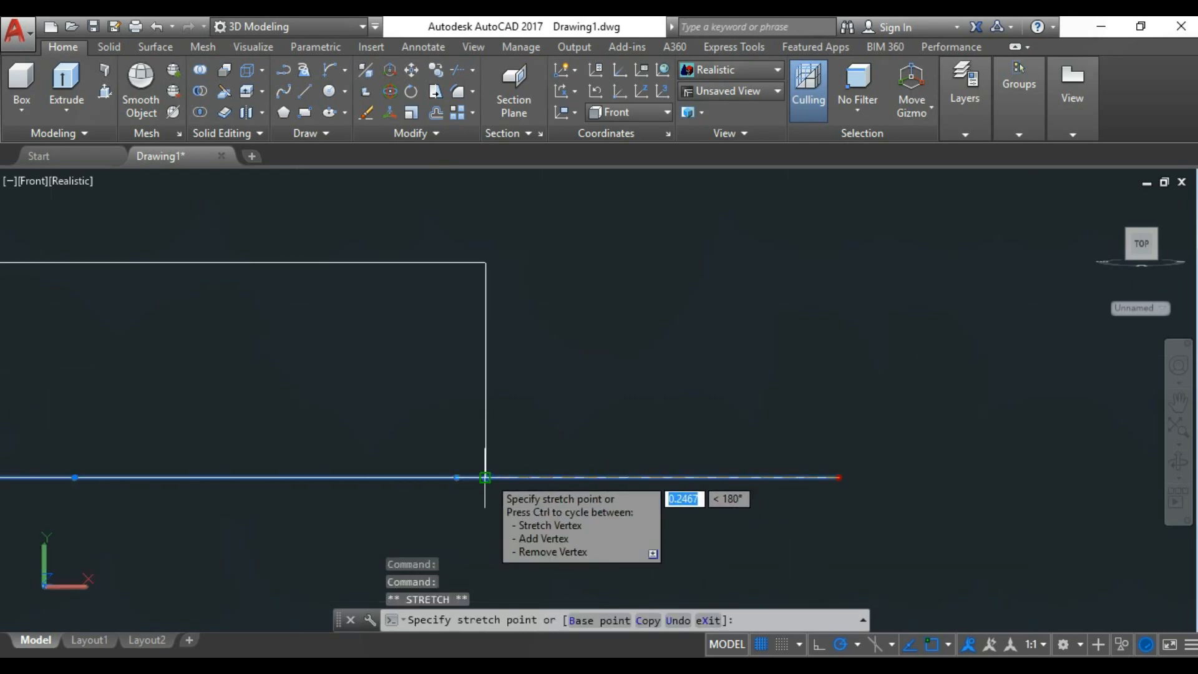
scroll(717, 468, "down", 6)
key("Escape")
- Convert the entire closed profile outline into a region
type("REG")
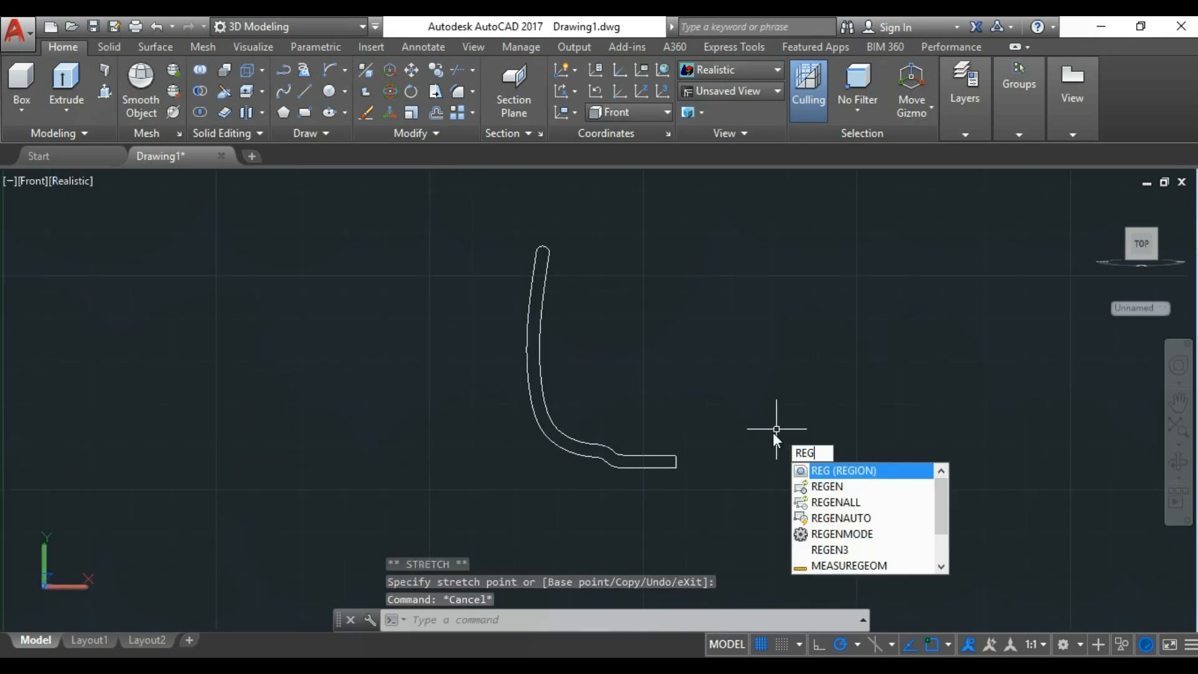
key("Return")
left_click(460, 197)
left_click(685, 470)
key("Return")
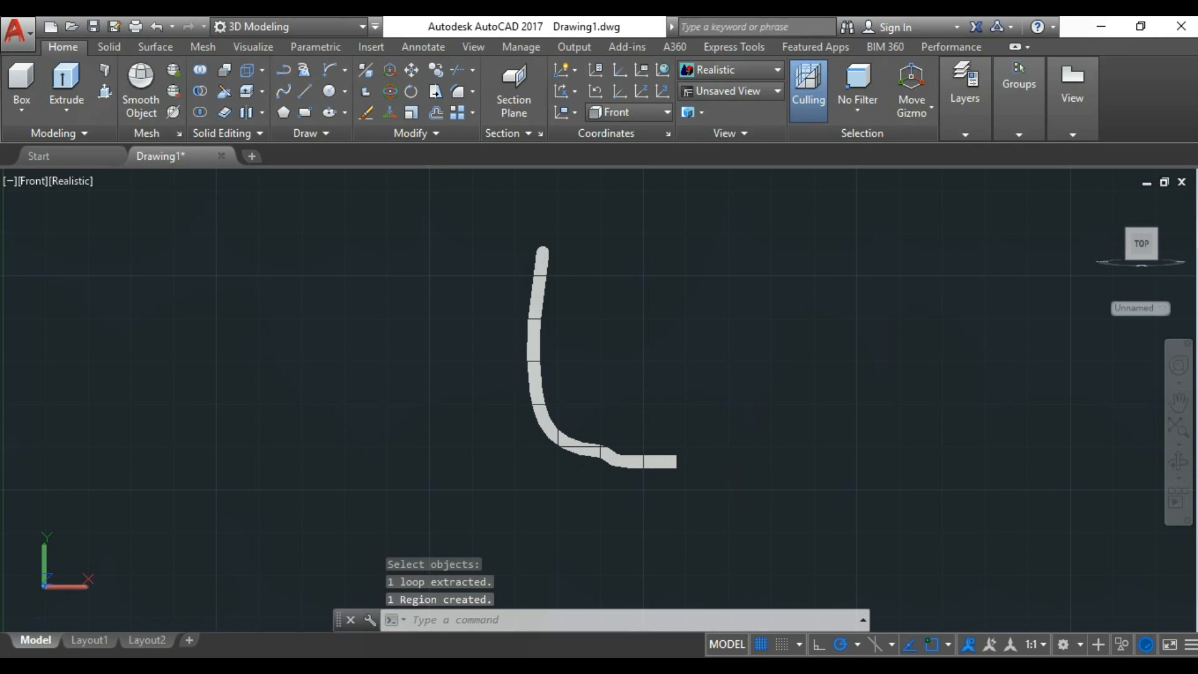
- Revolve the profile region 360 degrees about a vertical axis through the closed end of its flat base
type("REV")
key("Return")
left_click(662, 465)
scroll(704, 479, "up", 6)
key("Return")
left_click(621, 490)
scroll(624, 490, "down", 5)
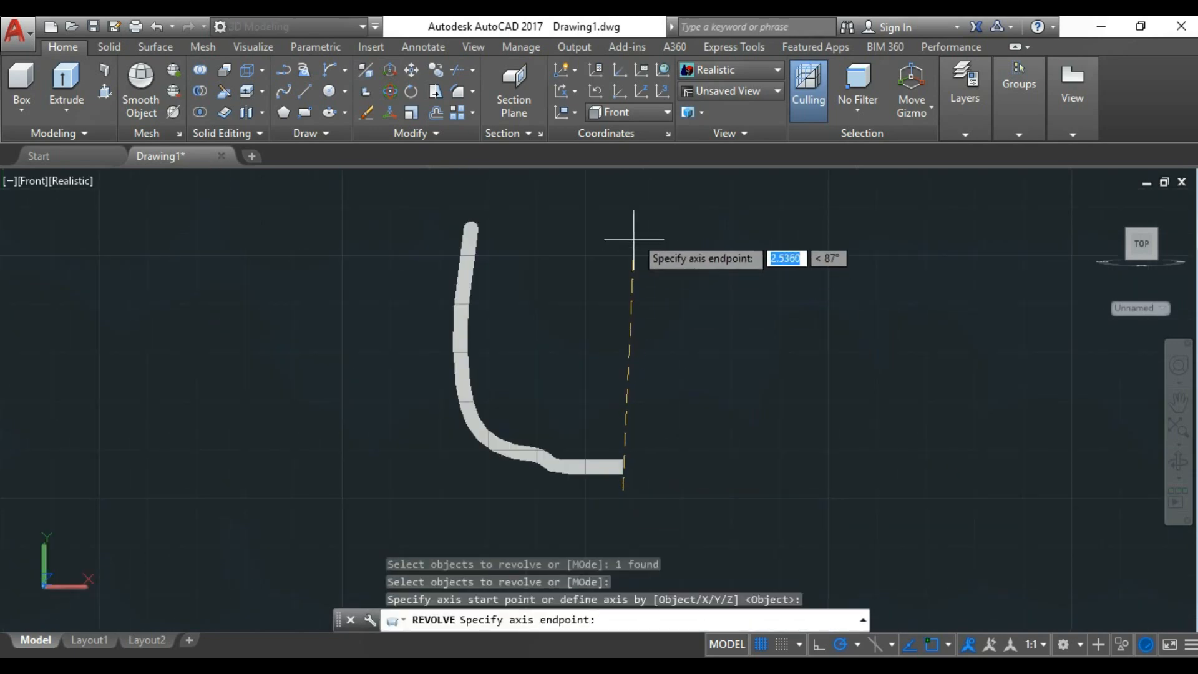
left_click(634, 239)
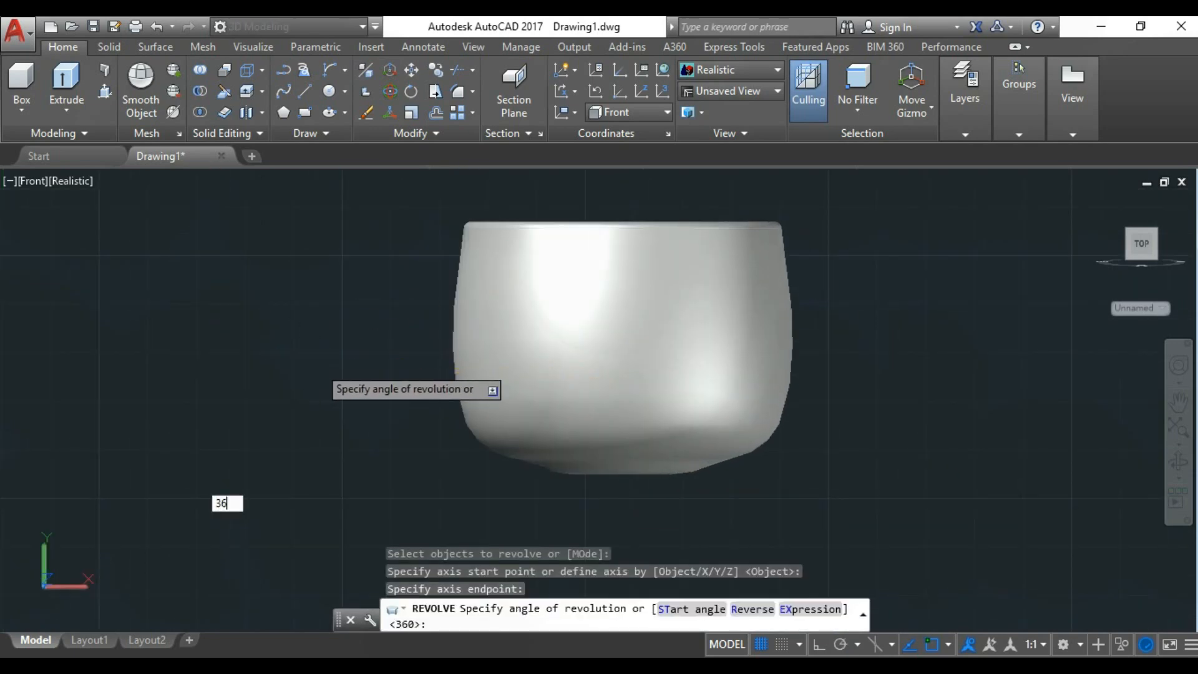
key("Return")
- Orbit around the revolved cup to inspect its rim and interior, and restore the front view
scroll(337, 367, "down", 4)
scroll(372, 337, "up", 5)
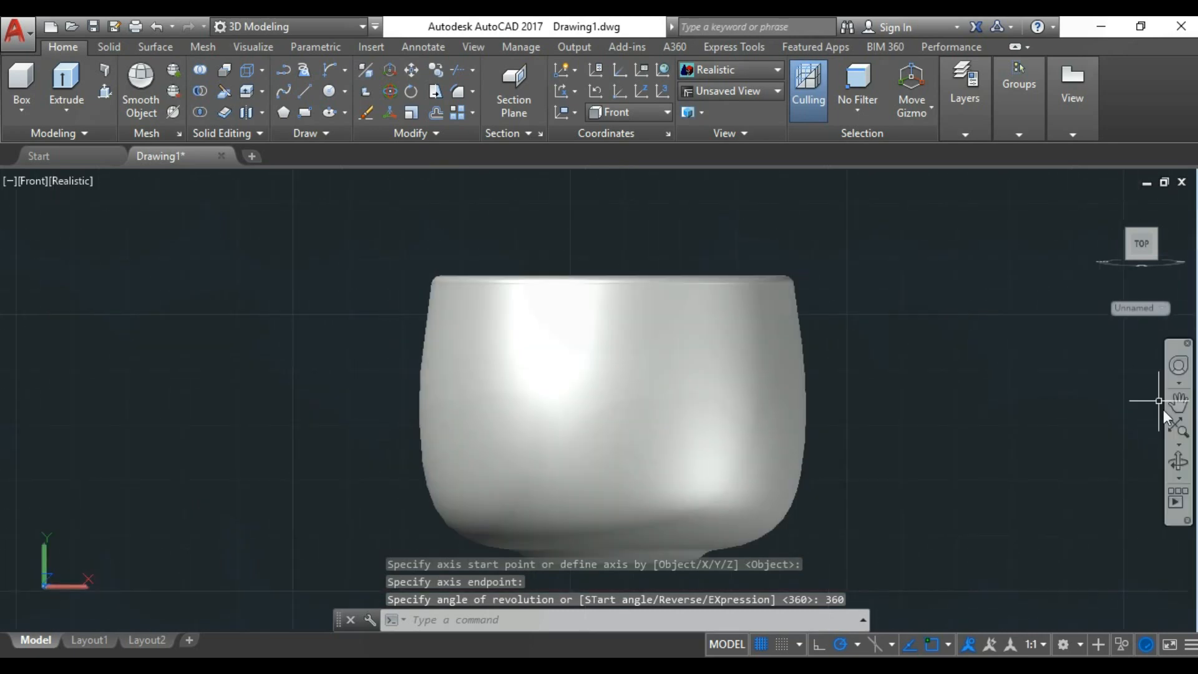
left_click(1179, 462)
left_click_drag(821, 348, 632, 371)
key("Escape")
left_click(49, 180)
left_click(94, 311)
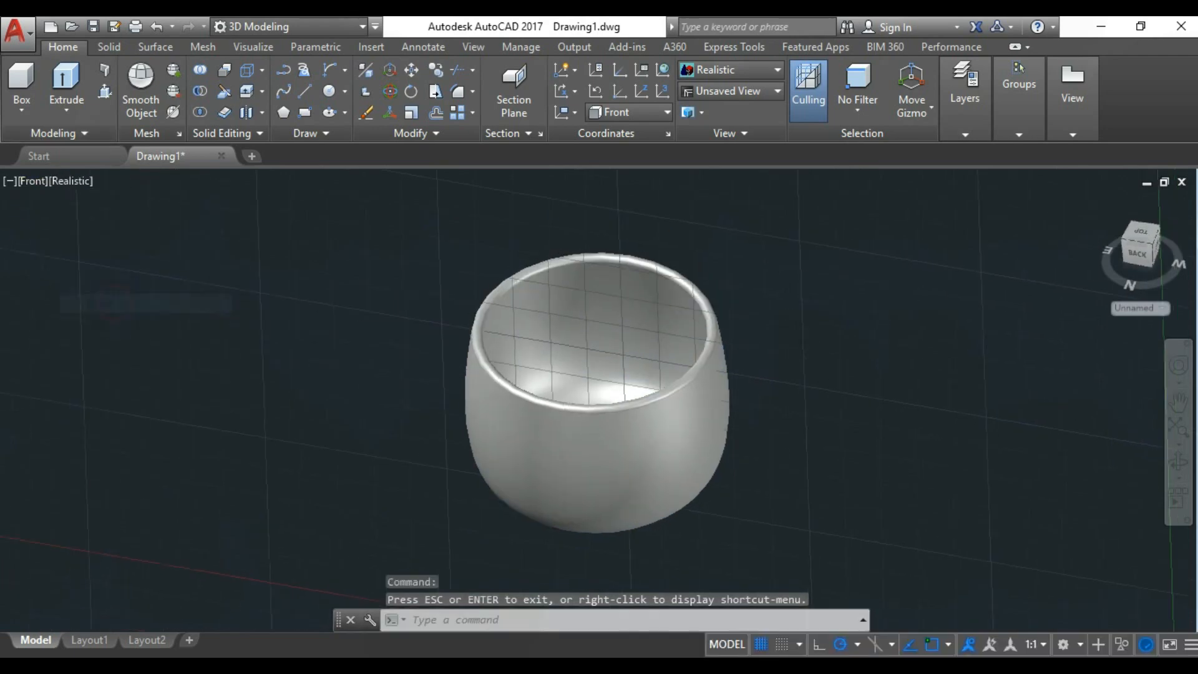
- Start a fit-point spline for the handle beside the cup's wall, forming an open upper curl that sweeps over and down
scroll(497, 211, "up", 3)
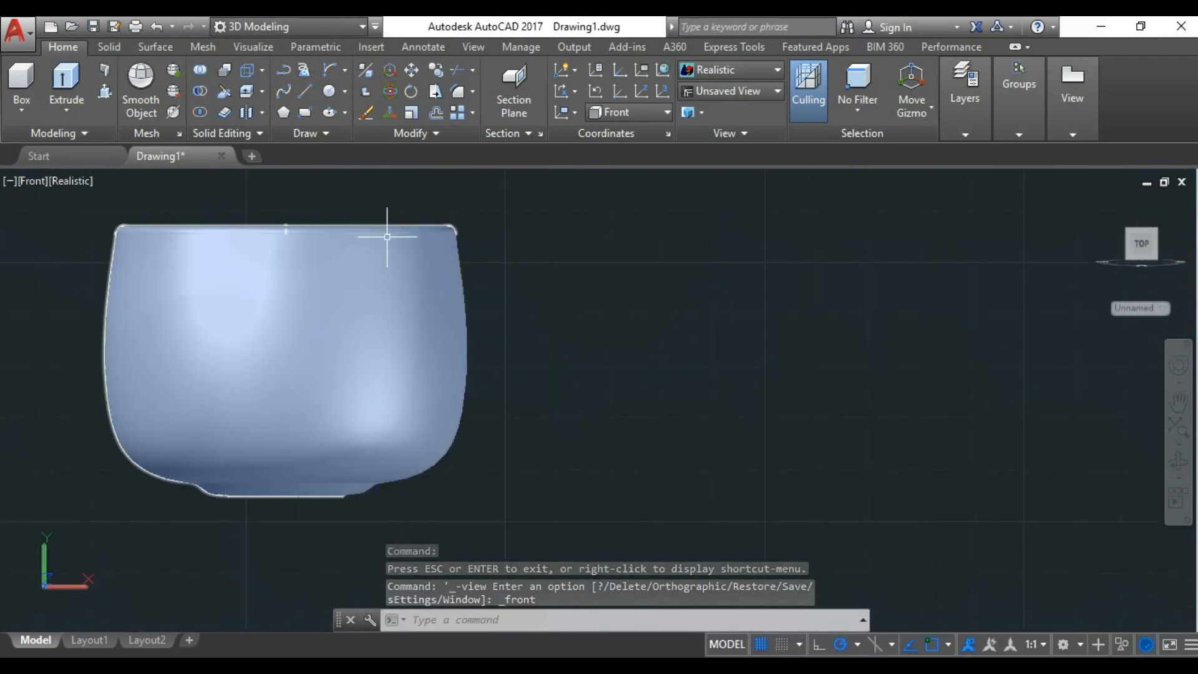
left_click(284, 92)
scroll(483, 255, "up", 3)
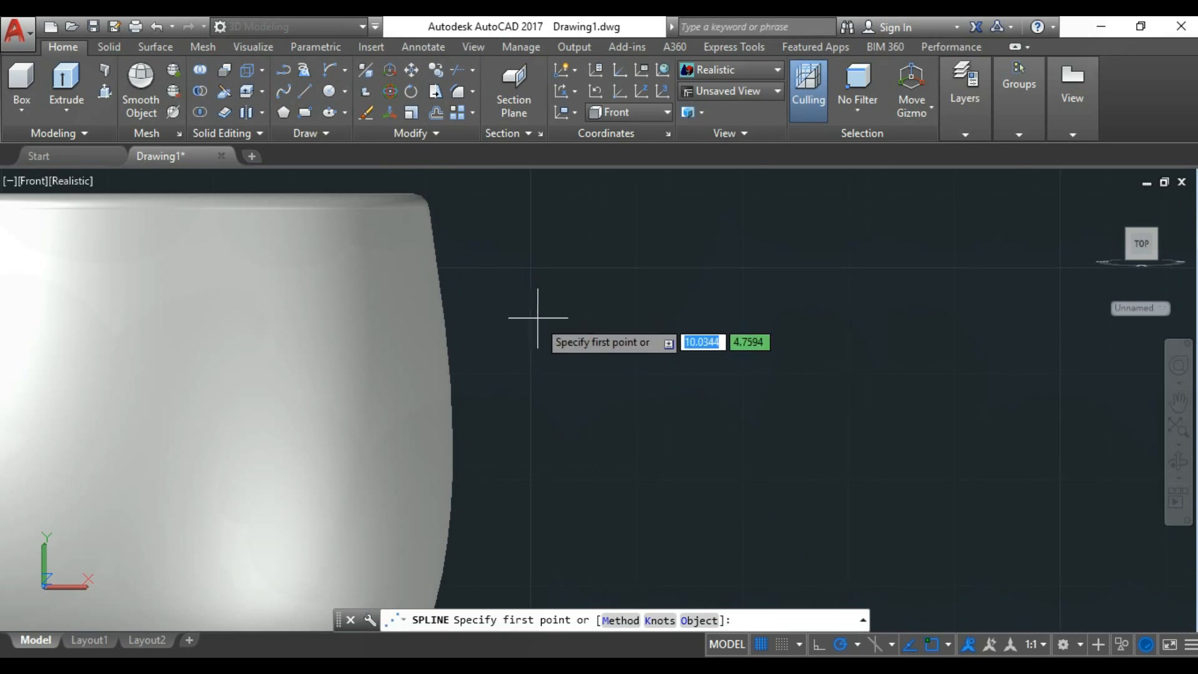
left_click(582, 326)
scroll(524, 327, "down", 4)
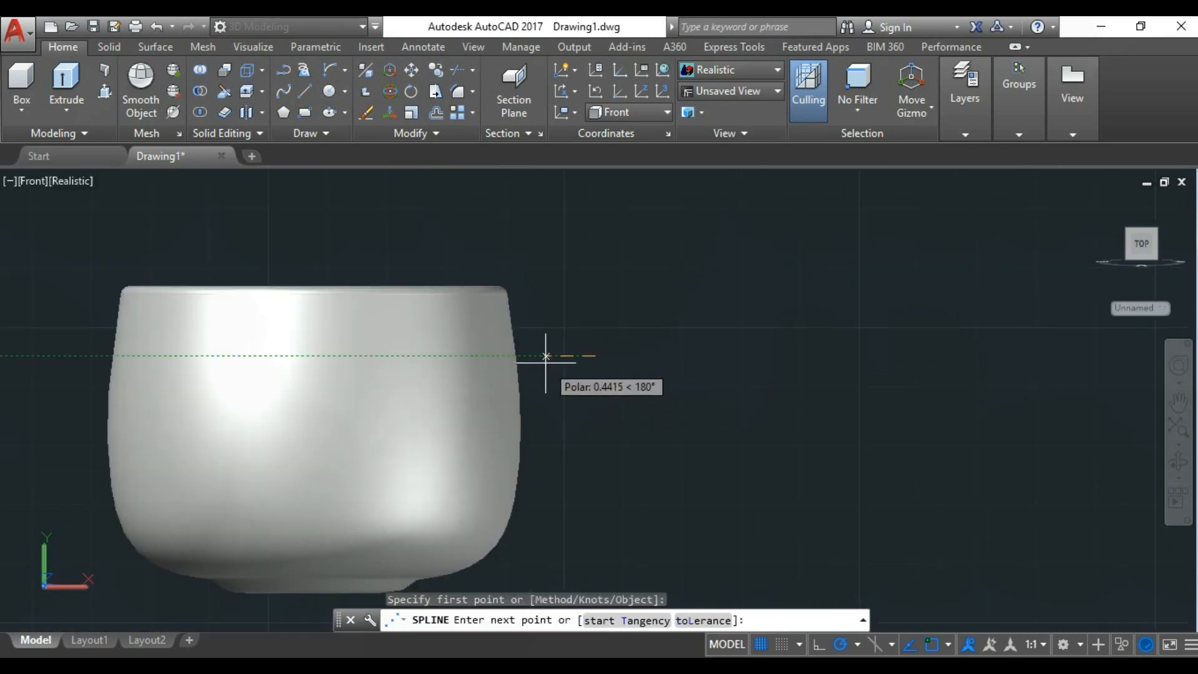
scroll(546, 356, "up", 4)
left_click(528, 418)
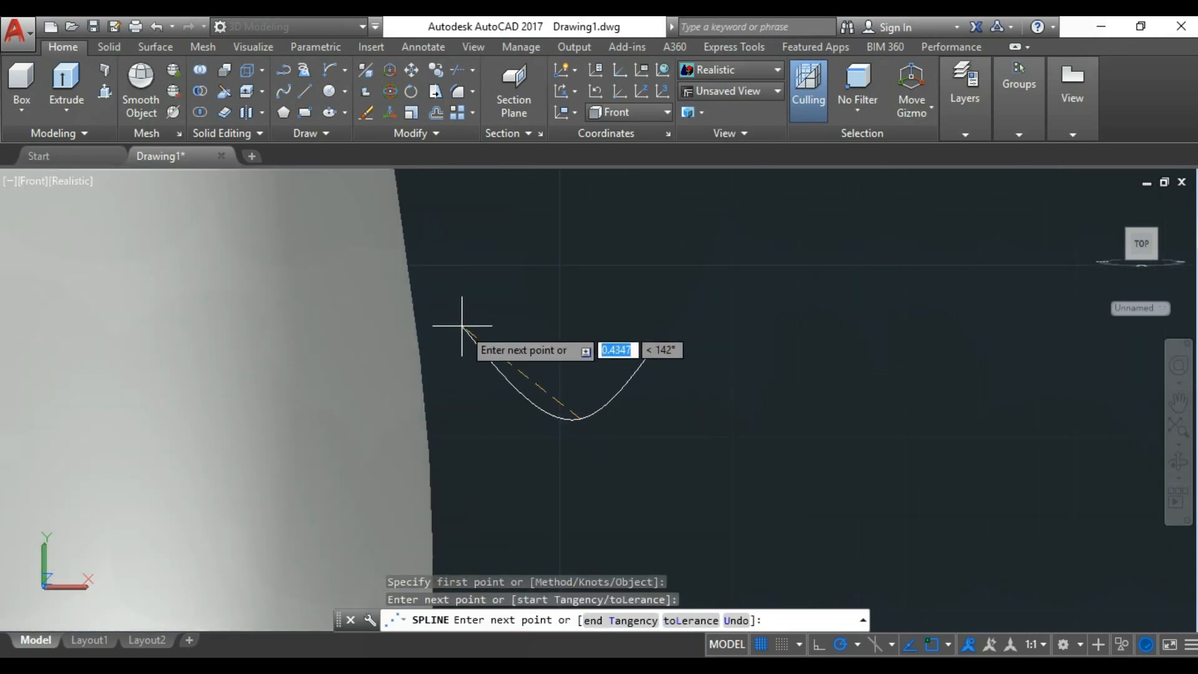
scroll(465, 327, "down", 4)
left_click(566, 268)
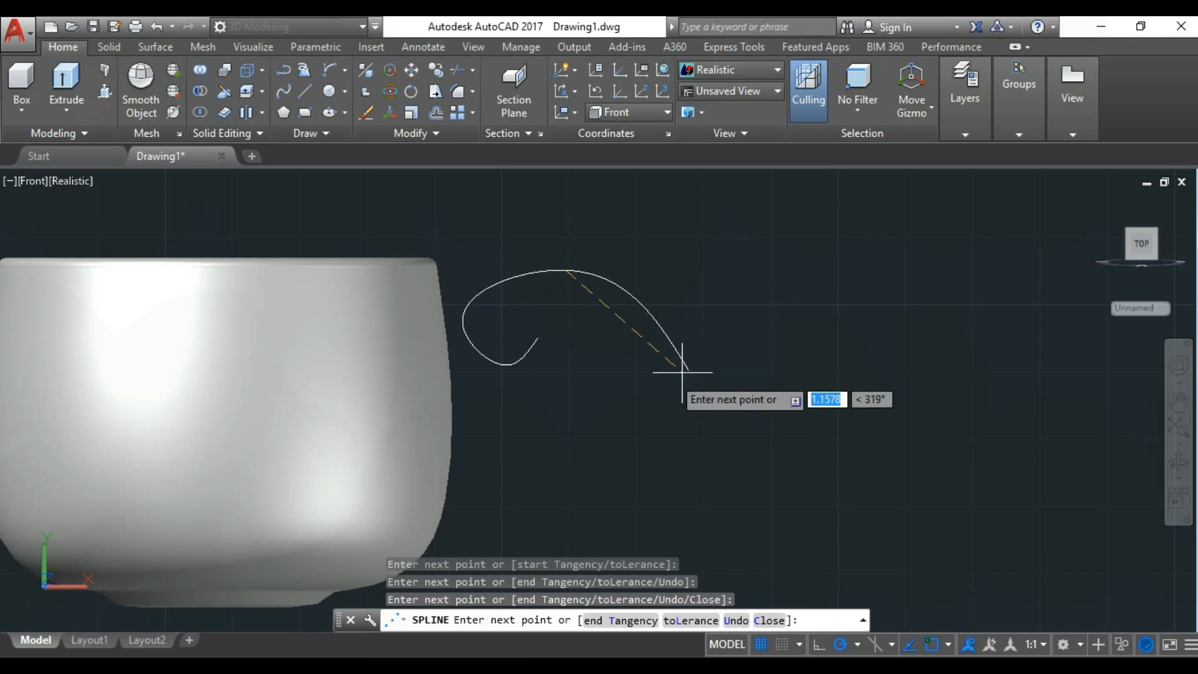
left_click(606, 374)
- Continue the handle spline down toward the cup's lower wall and finish it in a small inward spiral
left_click(469, 488)
scroll(476, 479, "down", 2)
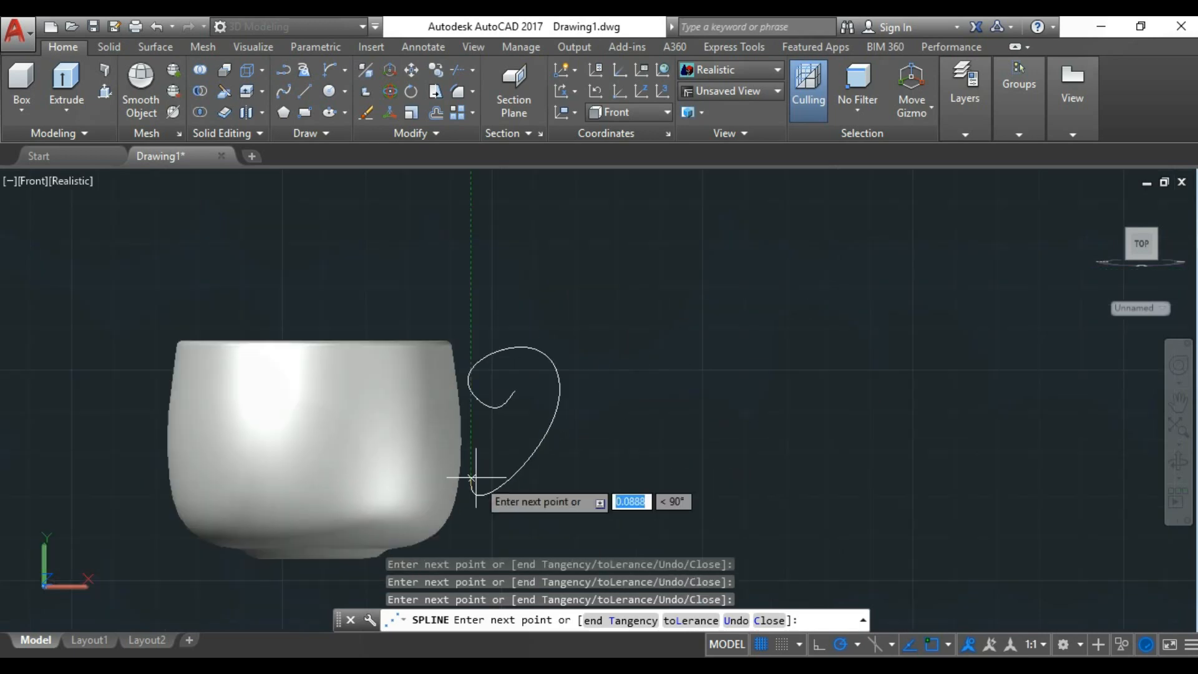
scroll(476, 479, "up", 4)
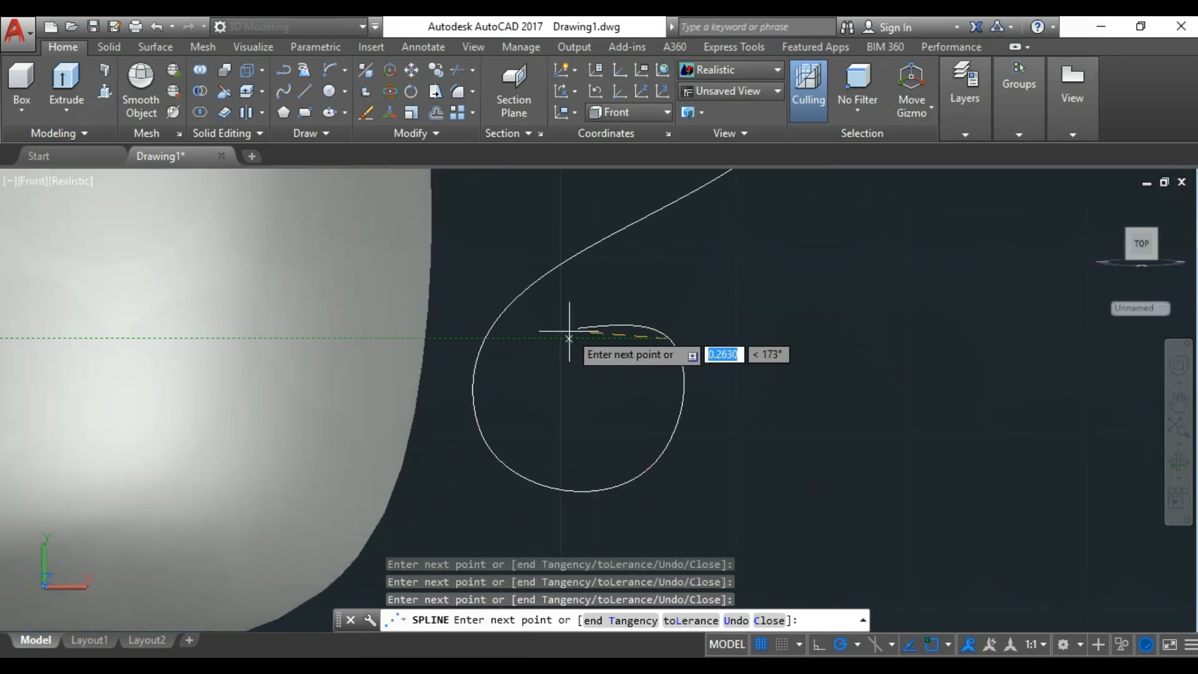
scroll(599, 330, "up", 3)
left_click(609, 258)
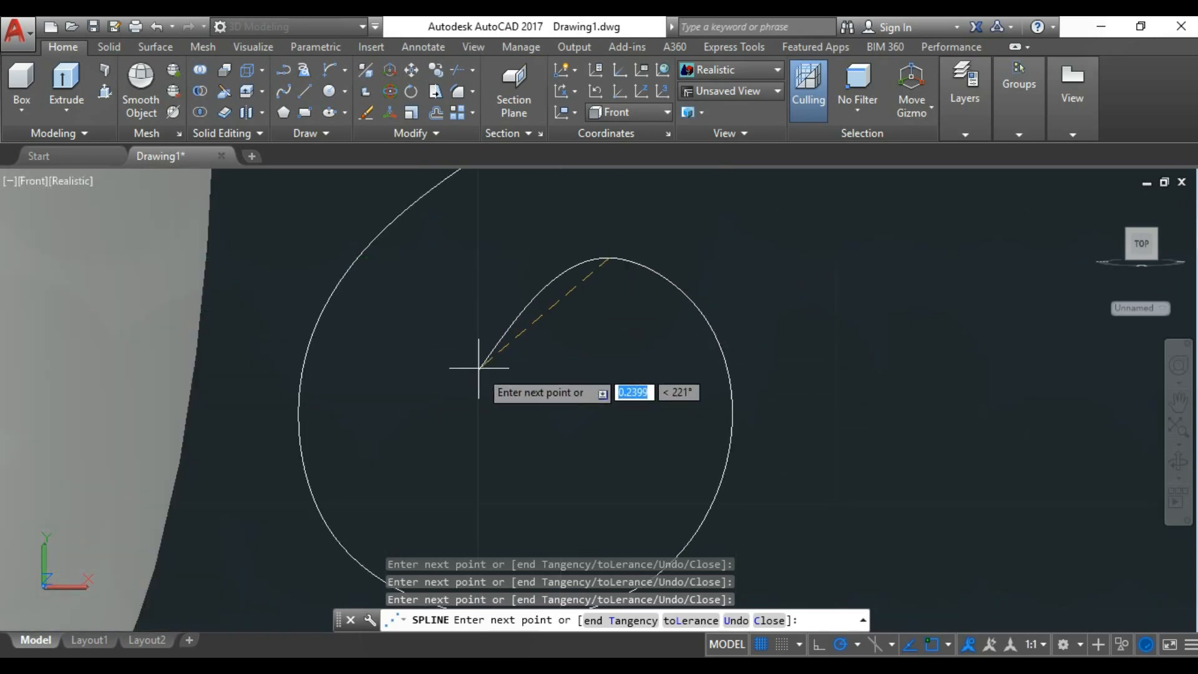
left_click(479, 367)
key("Return")
scroll(605, 446, "down", 9)
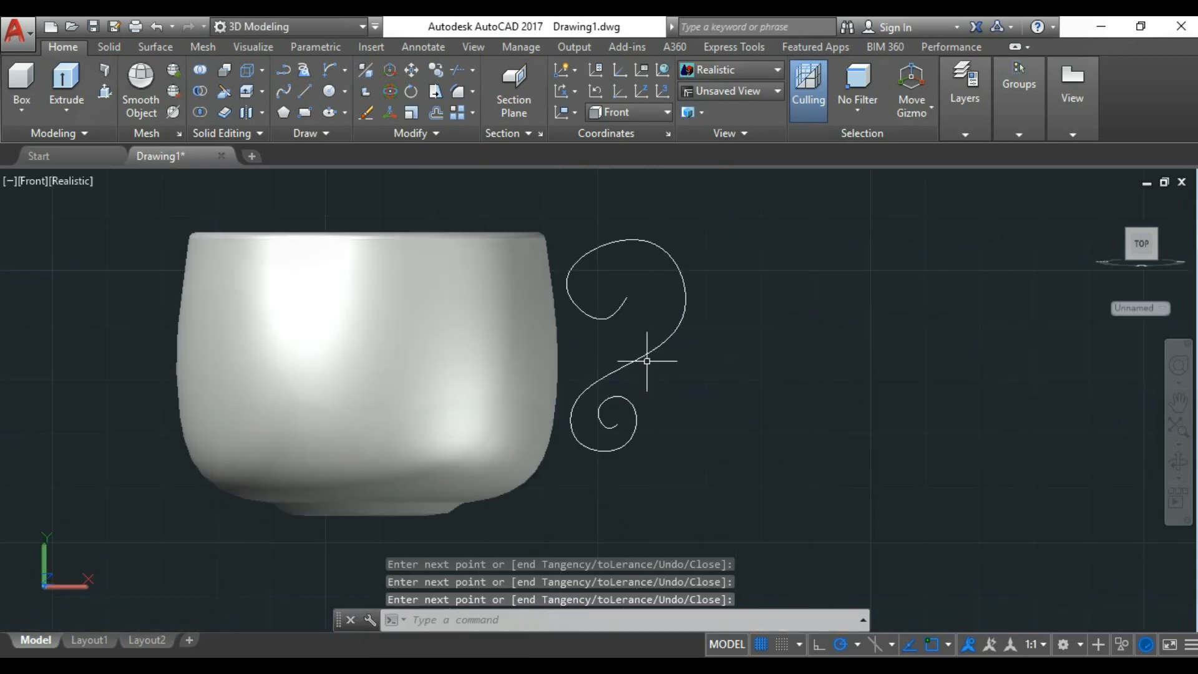
scroll(675, 231, "up", 6)
left_click(250, 439)
mouse_move(215, 376)
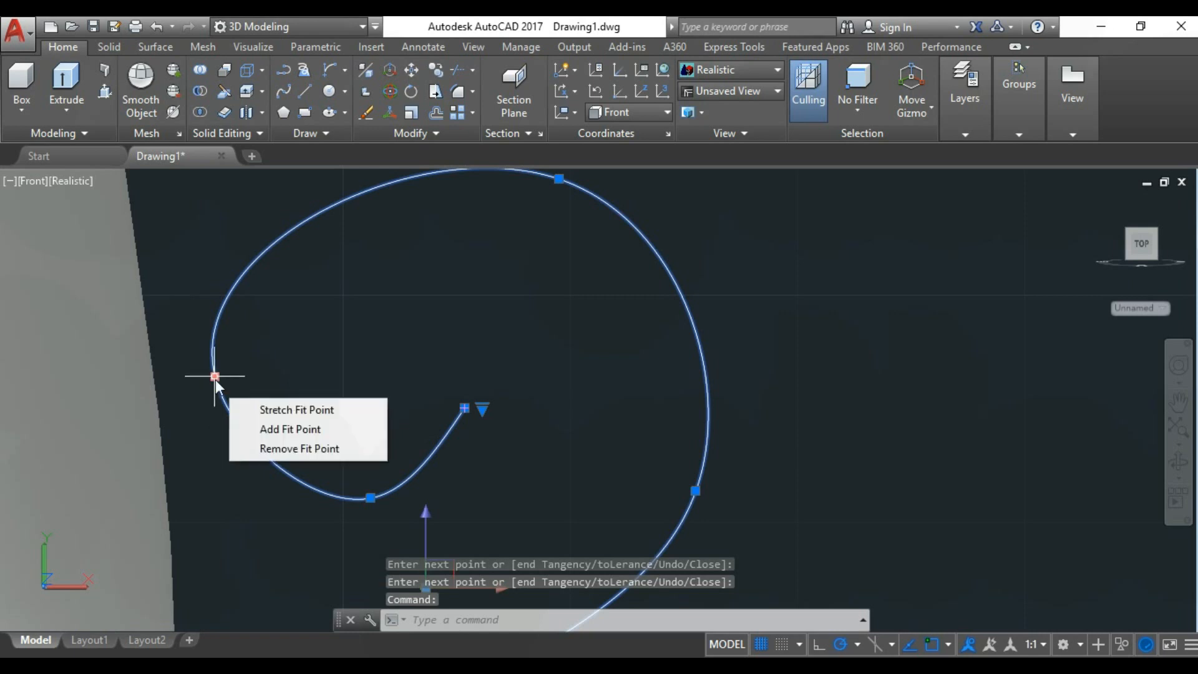
left_click(285, 425)
key("Escape")
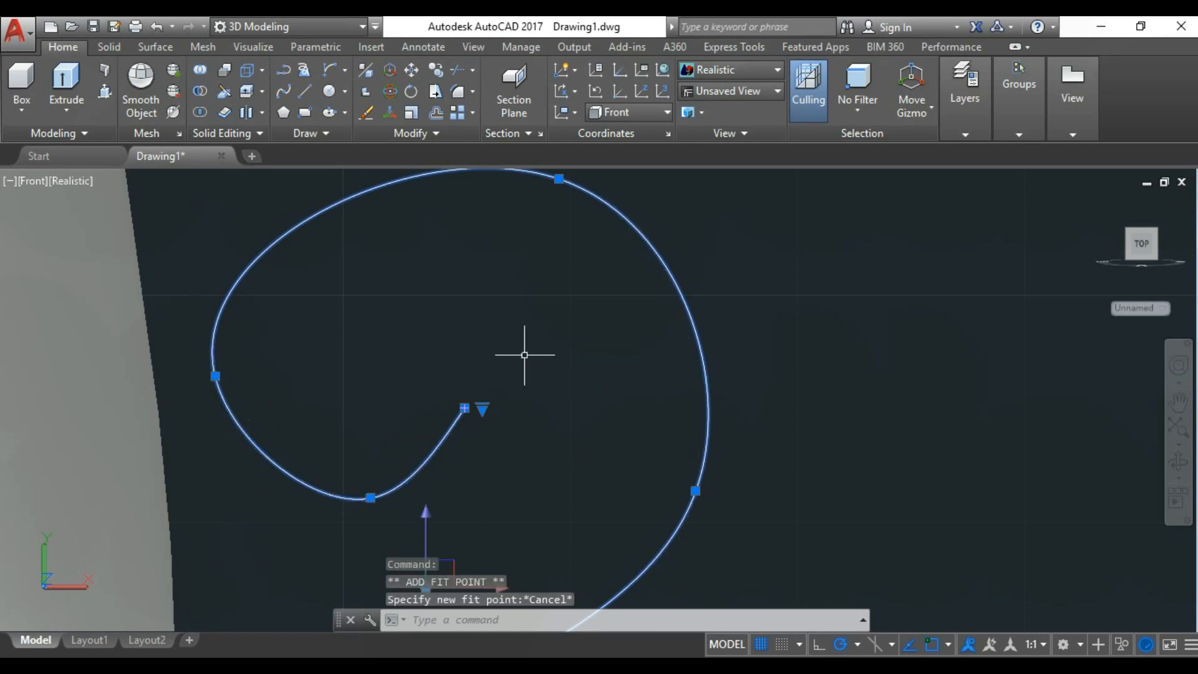
key("Escape")
scroll(525, 353, "down", 2)
left_click(535, 243)
scroll(738, 341, "down", 2)
key("Escape")
scroll(714, 378, "down", 2)
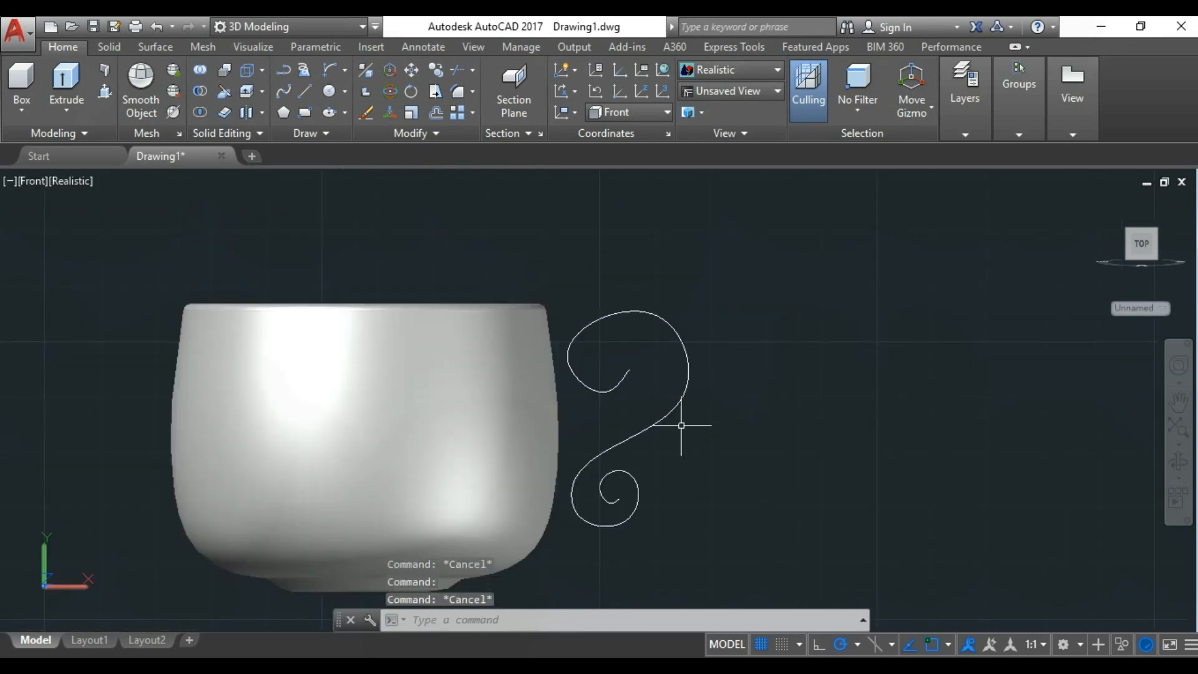
- Stretch the upper curl's fit point nearest the cup wall slightly upward to reshape the handle spline
scroll(649, 377, "up", 4)
left_click(592, 358)
left_click(416, 332)
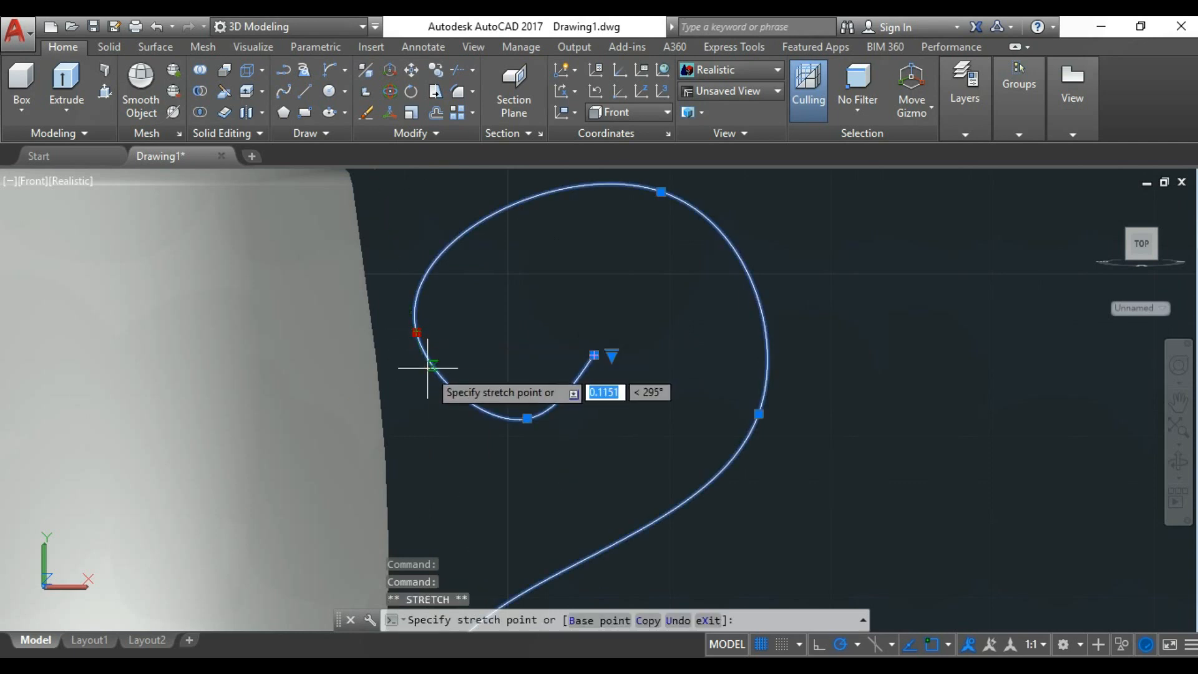
left_click(420, 287)
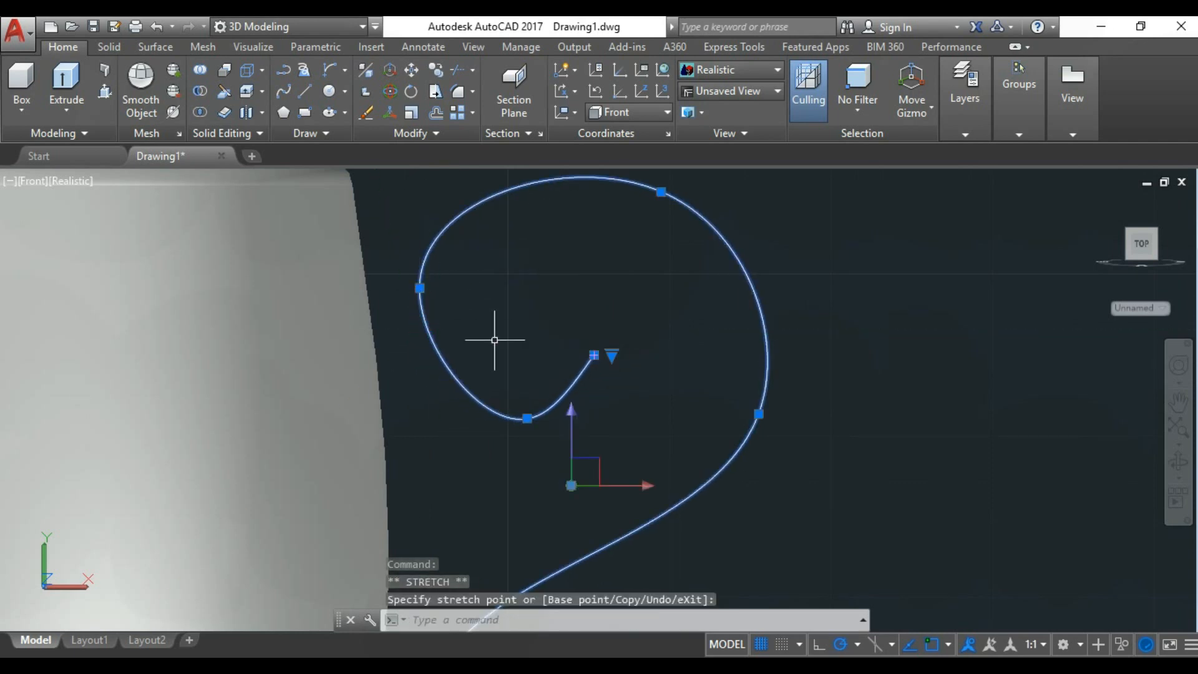
- Add a fit point on the cup-facing side of the upper curl, just above its lowest fit point, to round it out
mouse_move(529, 419)
left_click(601, 471)
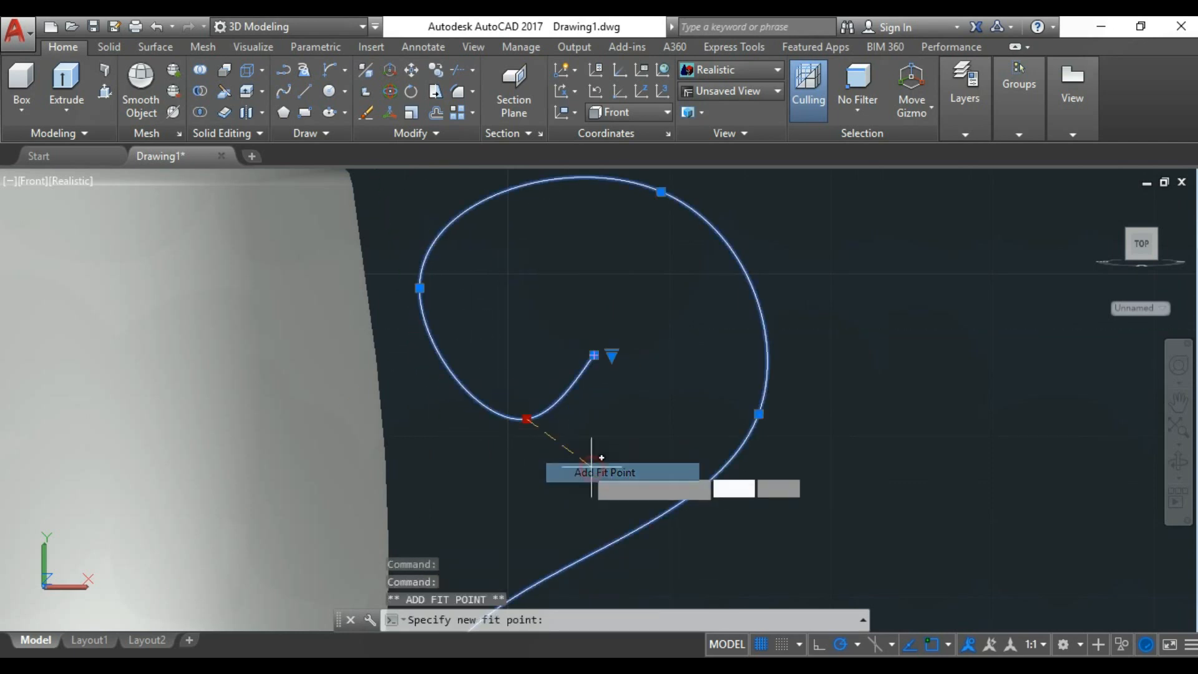
scroll(428, 388, "up", 5)
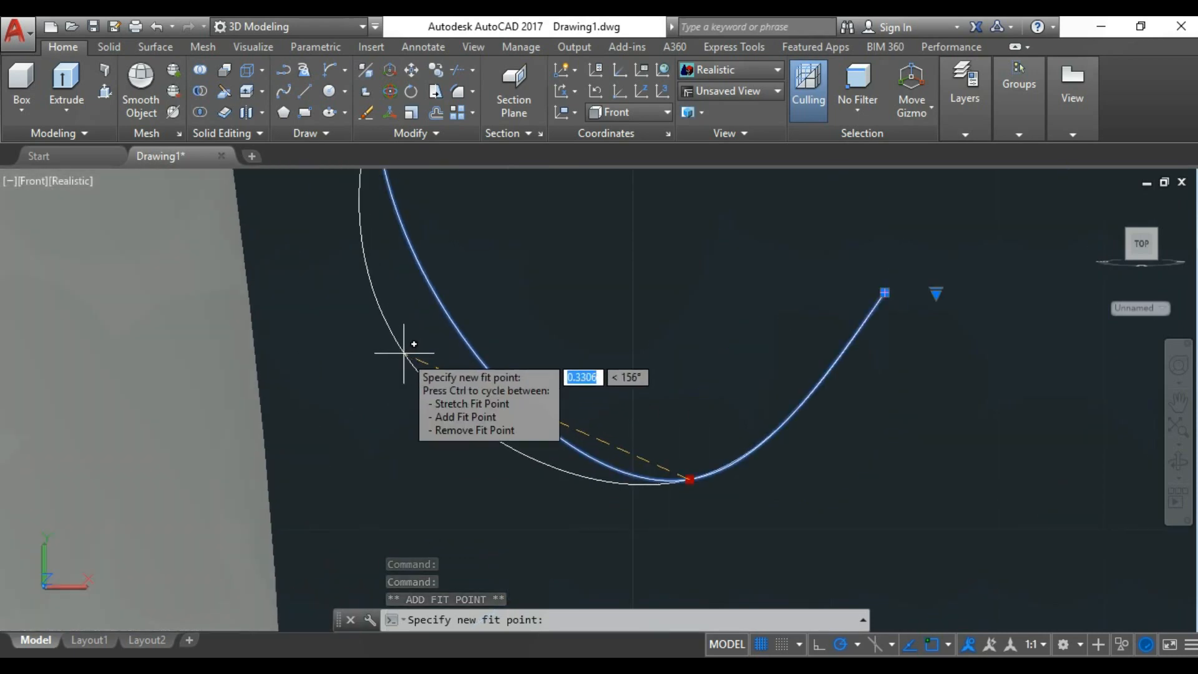
left_click(432, 375)
scroll(535, 444, "down", 4)
key("Escape")
- Offset the handle spline by 0.09 toward the inside of its upper curl
scroll(653, 324, "down", 3)
scroll(704, 535, "down", 3)
scroll(594, 562, "up", 4)
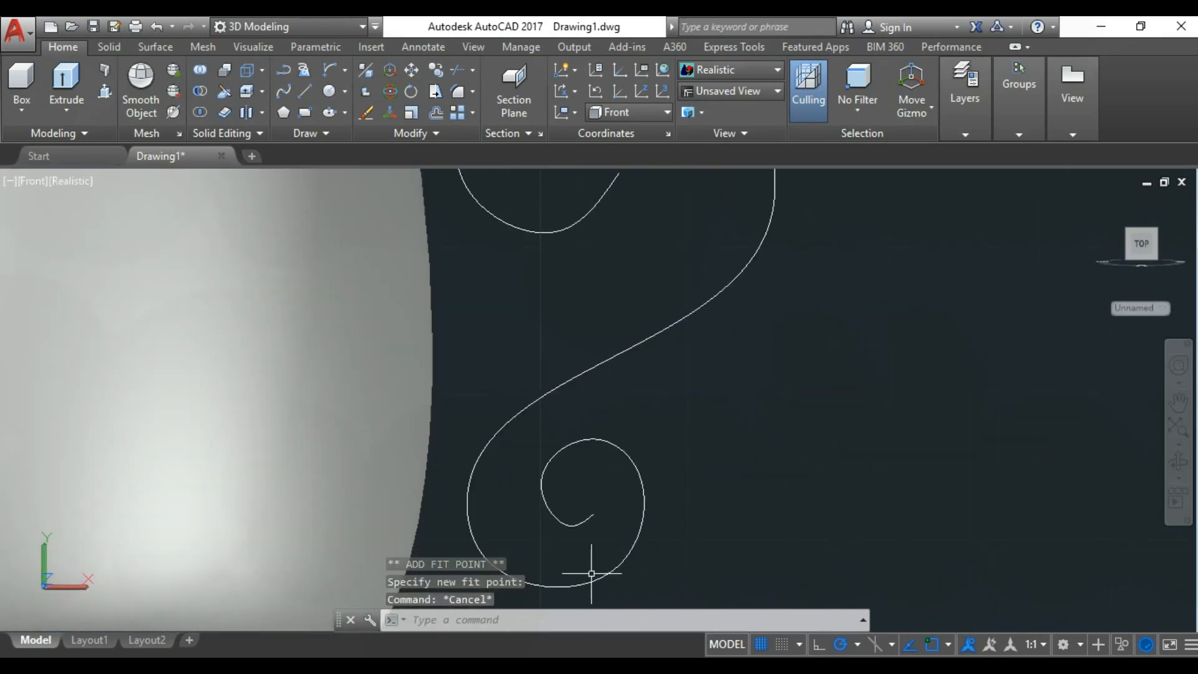
scroll(635, 472, "down", 1)
scroll(629, 484, "up", 2)
scroll(468, 407, "up", 2)
scroll(498, 490, "down", 4)
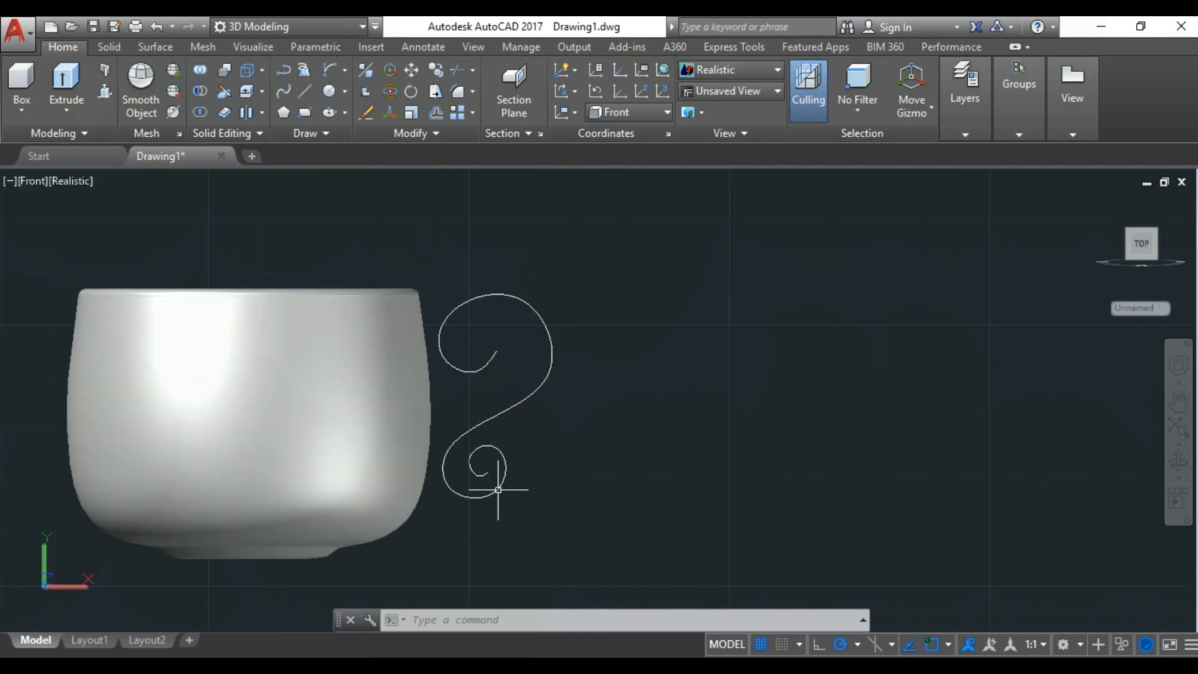
type("o")
key("Return")
key("Return")
left_click(519, 403)
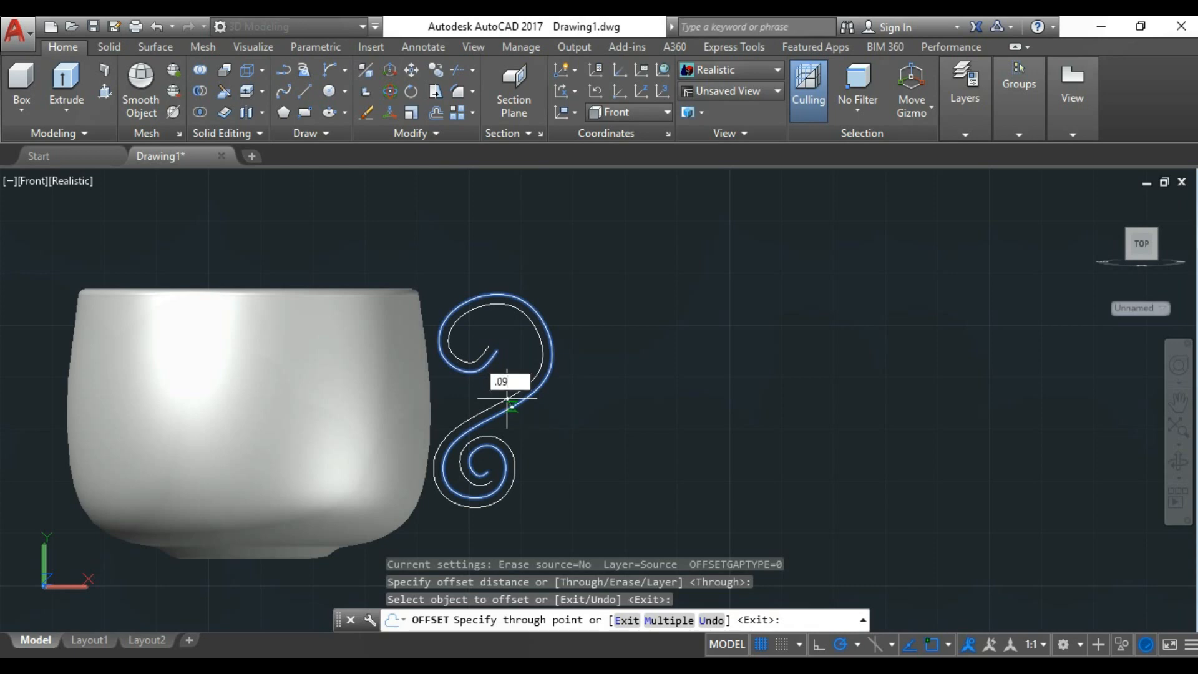
key("Return")
scroll(479, 350, "up", 4)
key("Escape")
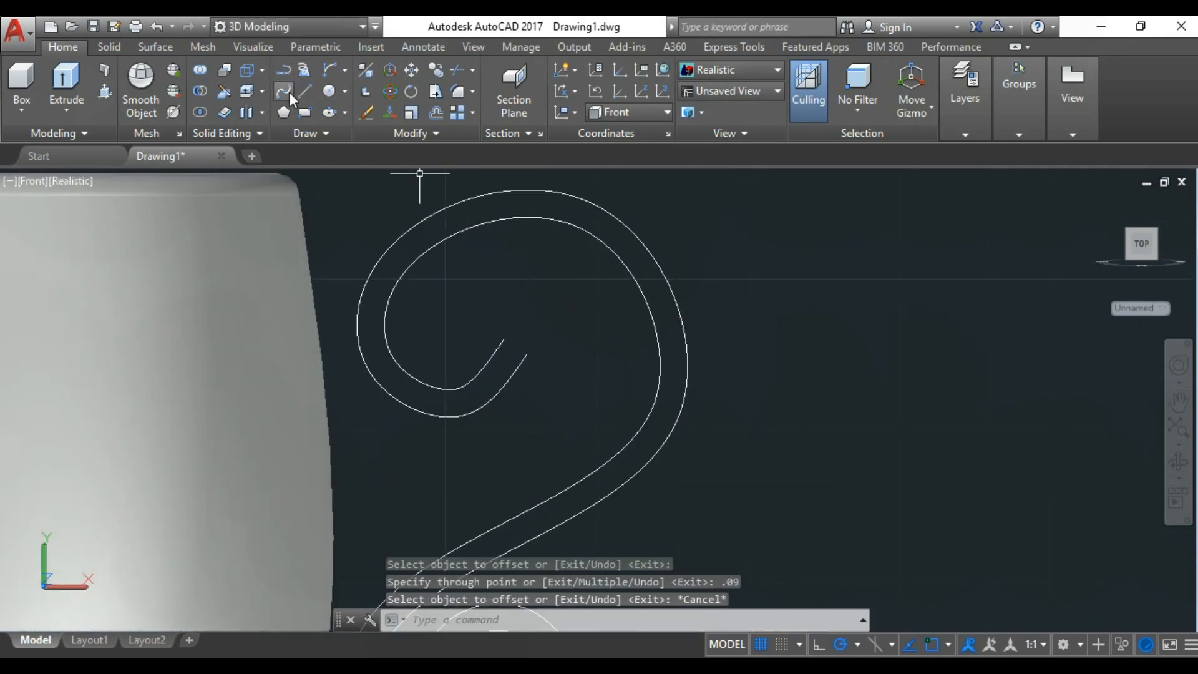
- Close the two spline ends inside the upper curl with a rounded start-end-direction arc
left_click(326, 75)
scroll(493, 343, "up", 3)
left_click(469, 334)
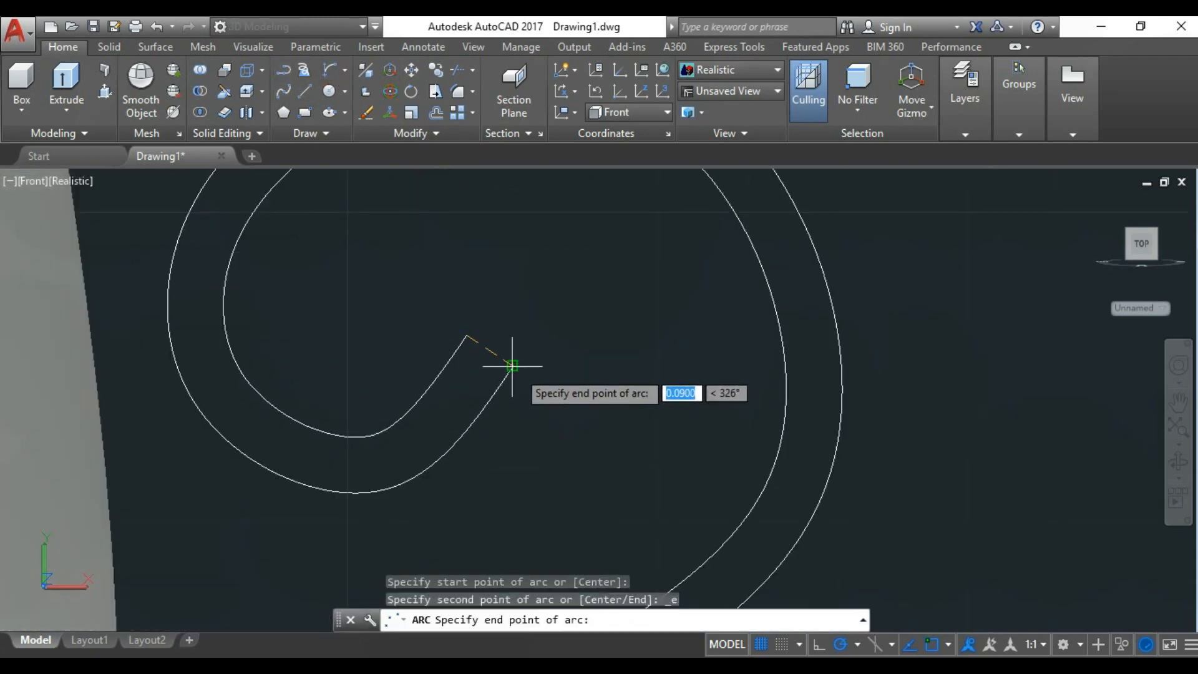
left_click(517, 362)
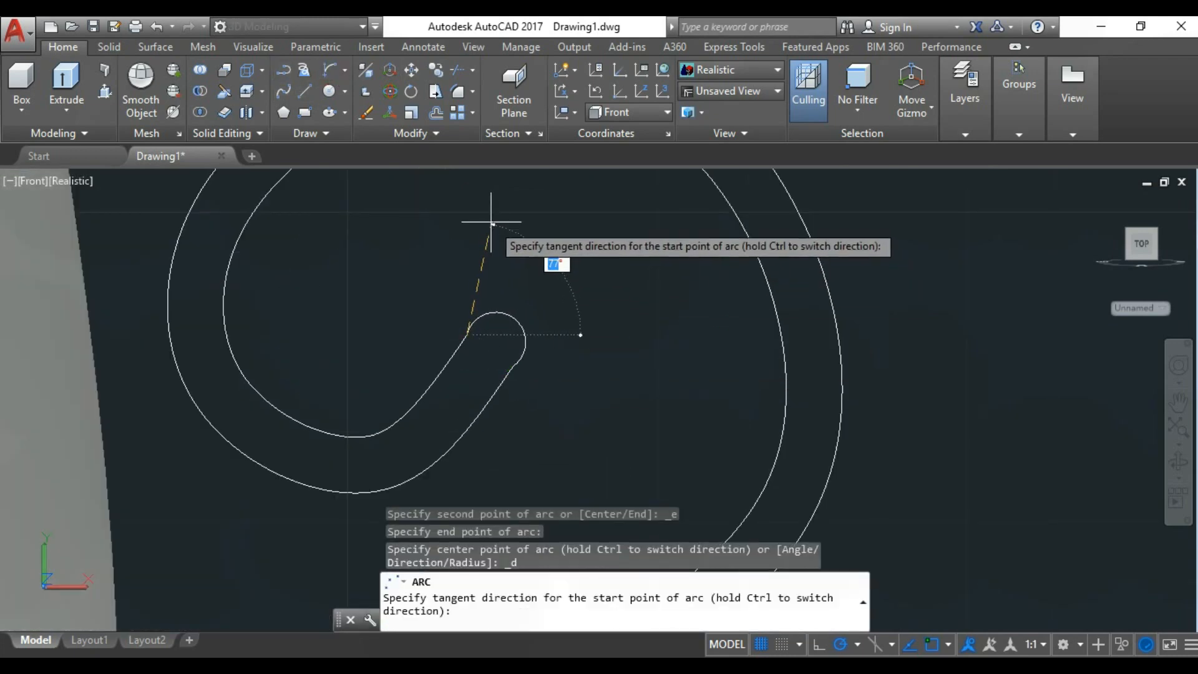
left_click(433, 233)
scroll(433, 233, "down", 3)
scroll(567, 535, "down", 4)
scroll(583, 374, "up", 5)
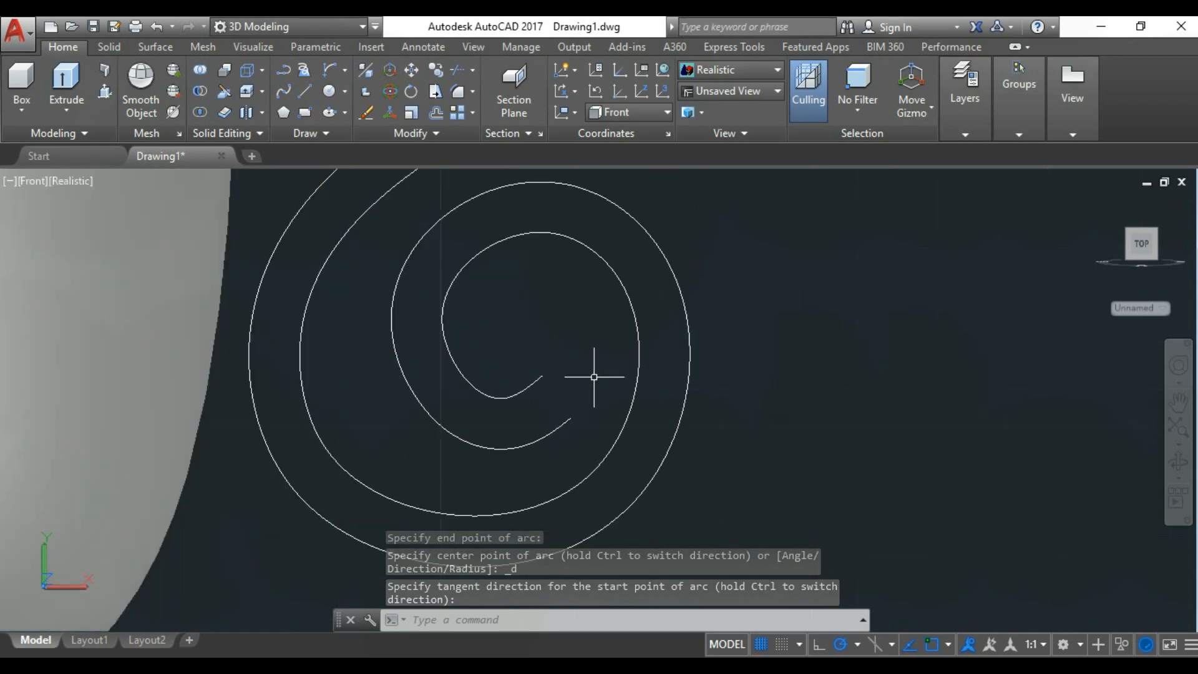
key("Return")
left_click(527, 369)
left_click(564, 419)
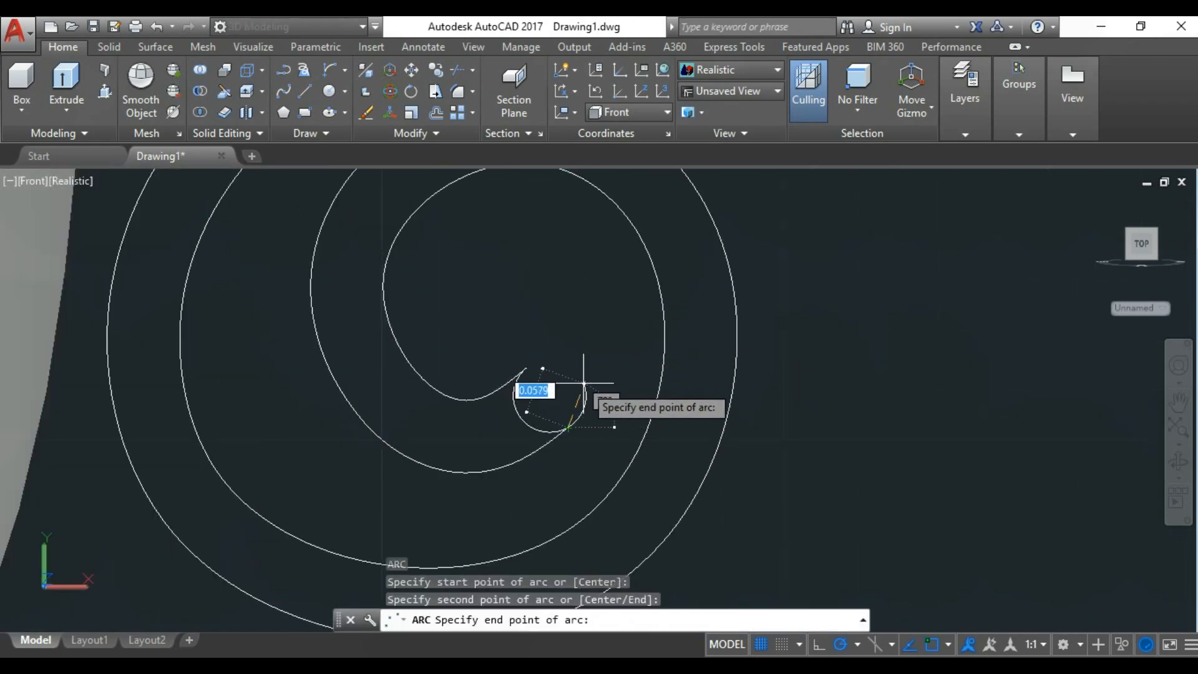
key("Escape")
- Close the two spline ends inside the lower spiral with a rounded start-end-direction arc
left_click(345, 69)
left_click(359, 203)
left_click(526, 369)
left_click(568, 428)
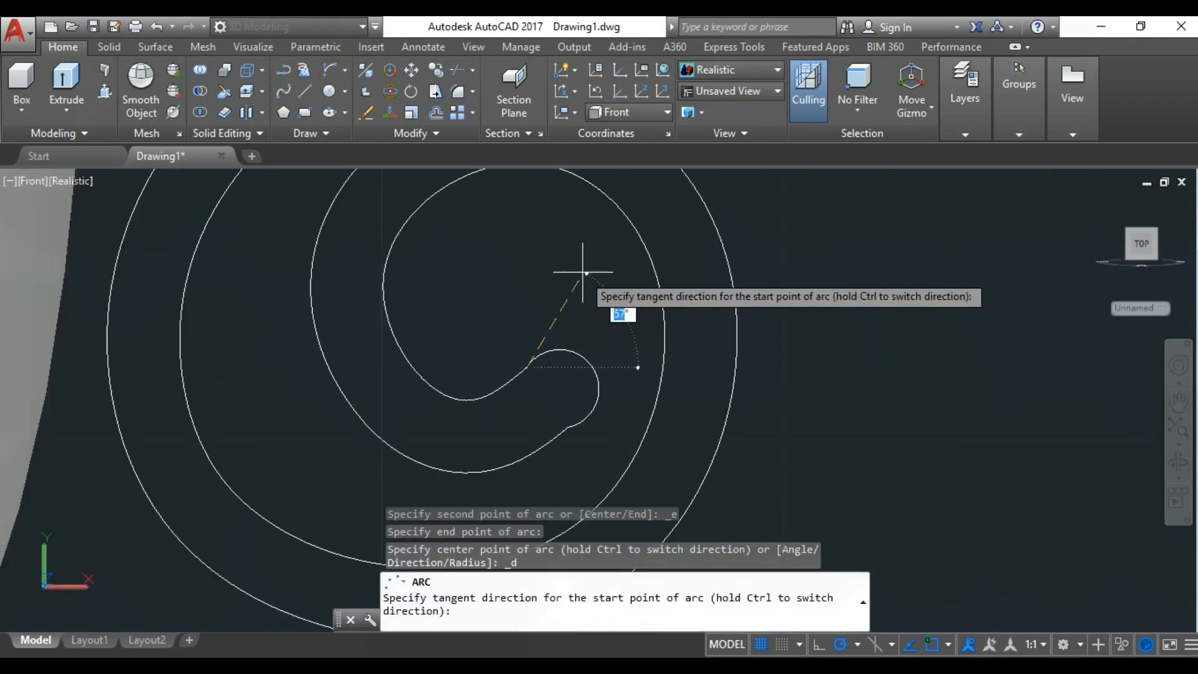
left_click(636, 367)
- Convert the two handle splines and their two end arcs into a region
scroll(529, 279, "down", 6)
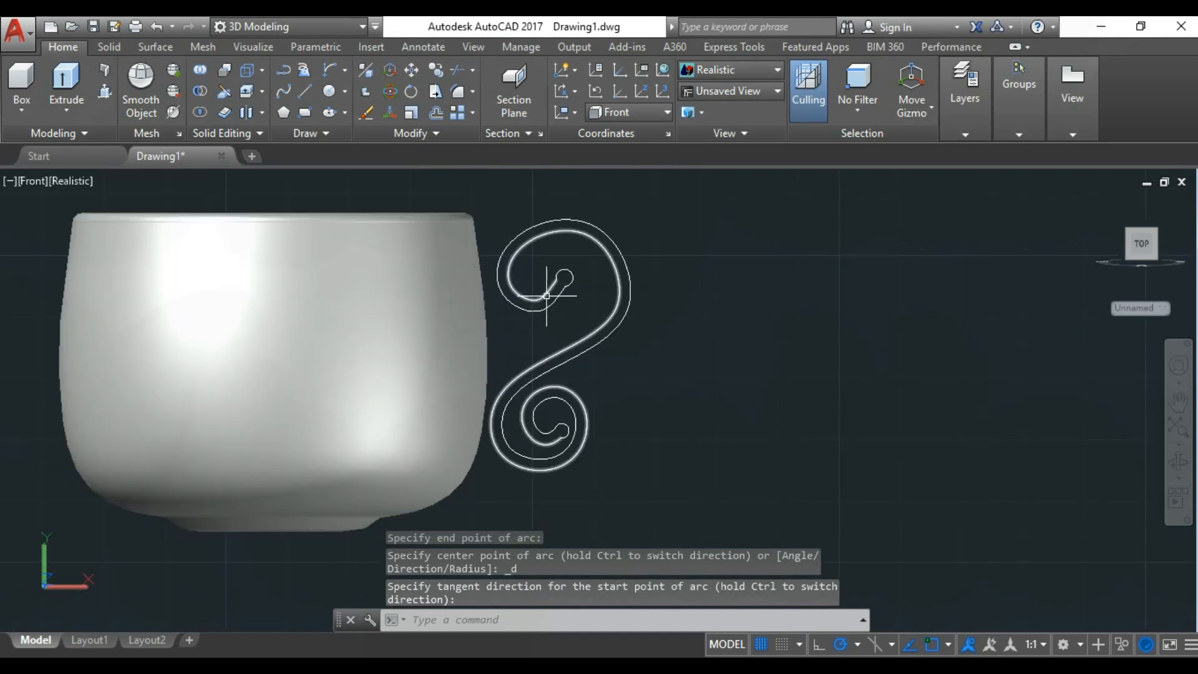
type("reg")
key("Return")
left_click(513, 238)
left_click(565, 279)
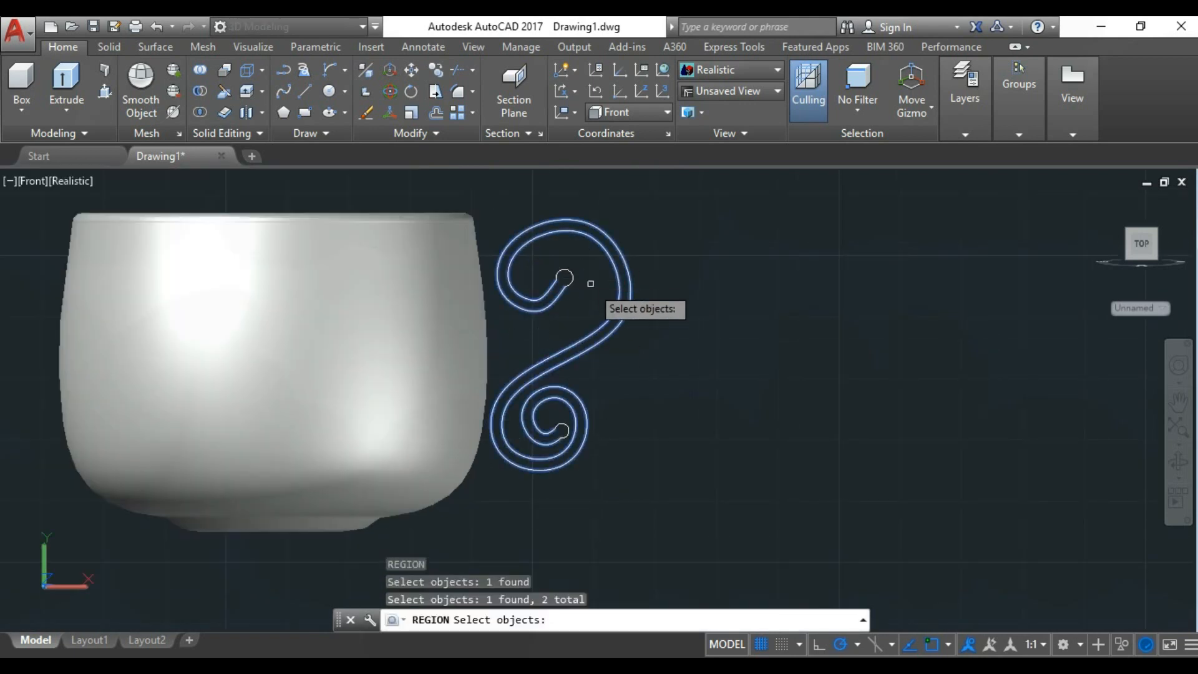
key("Return")
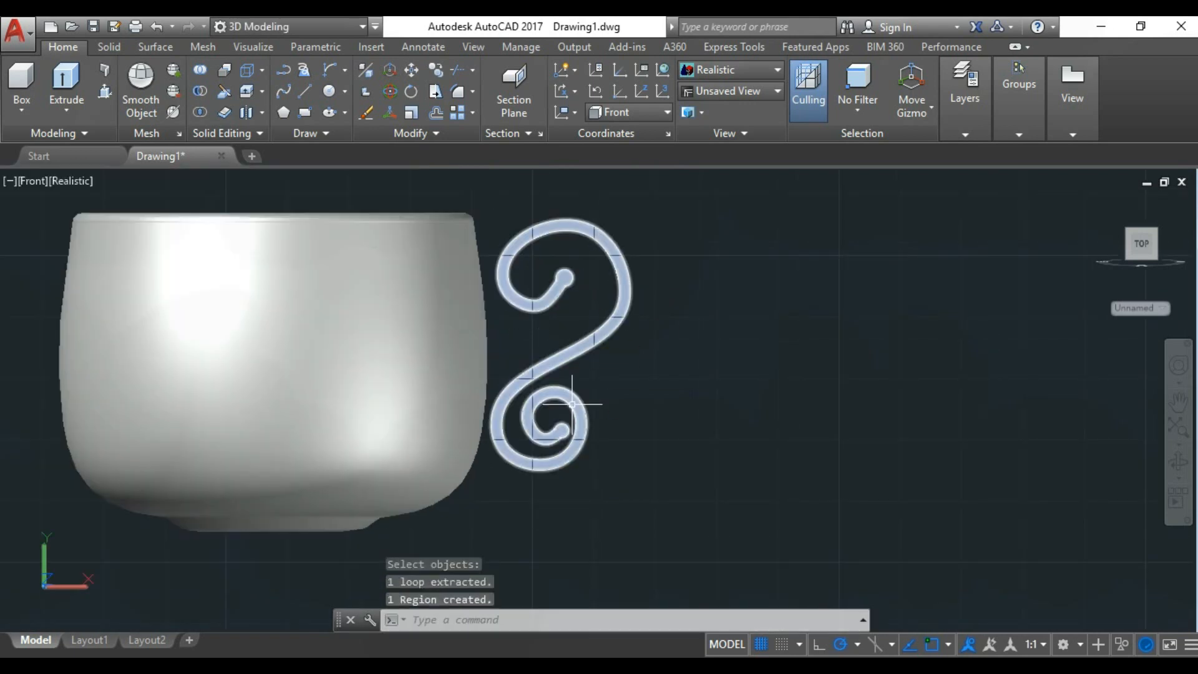
- Switch to the top view and extrude the handle region by 0.3
left_click(35, 181)
left_click(58, 222)
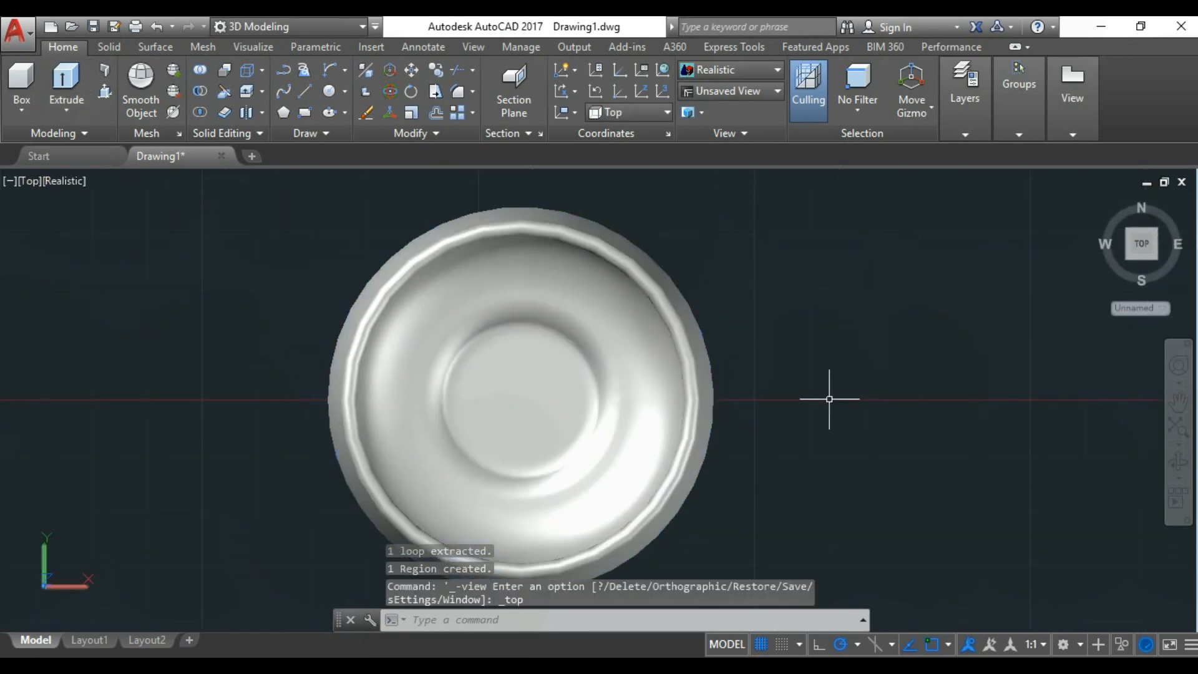
scroll(811, 400, "up", 1)
type("ext")
key("Return")
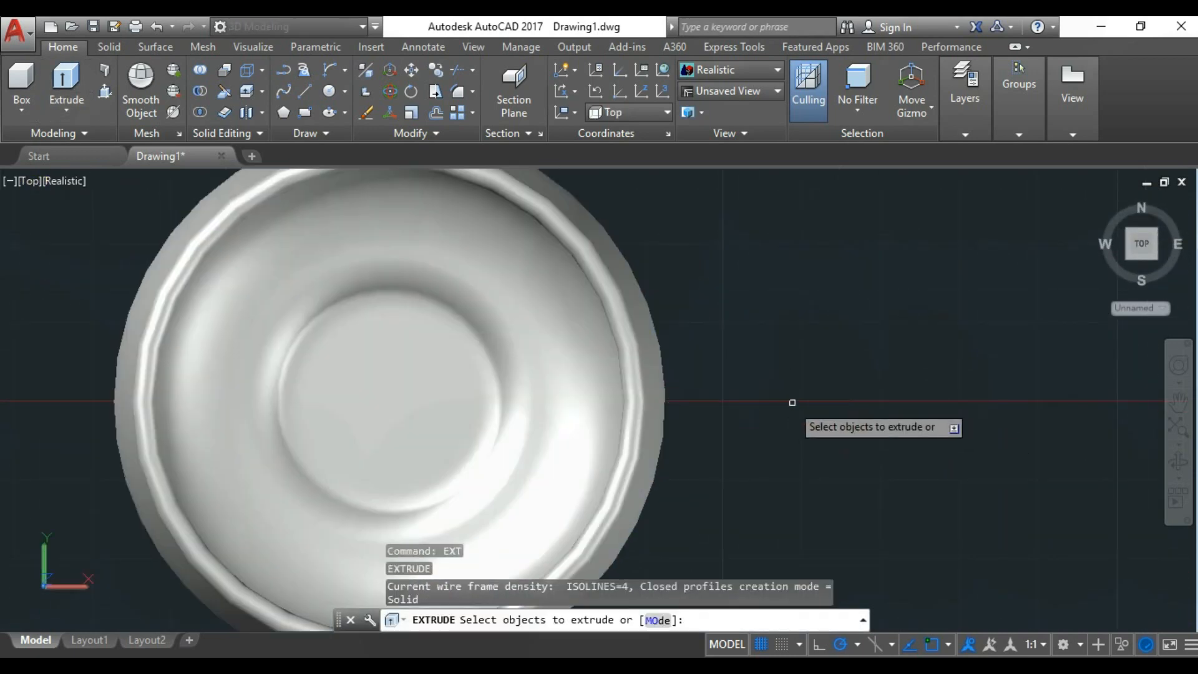
left_click(792, 402)
key("Return")
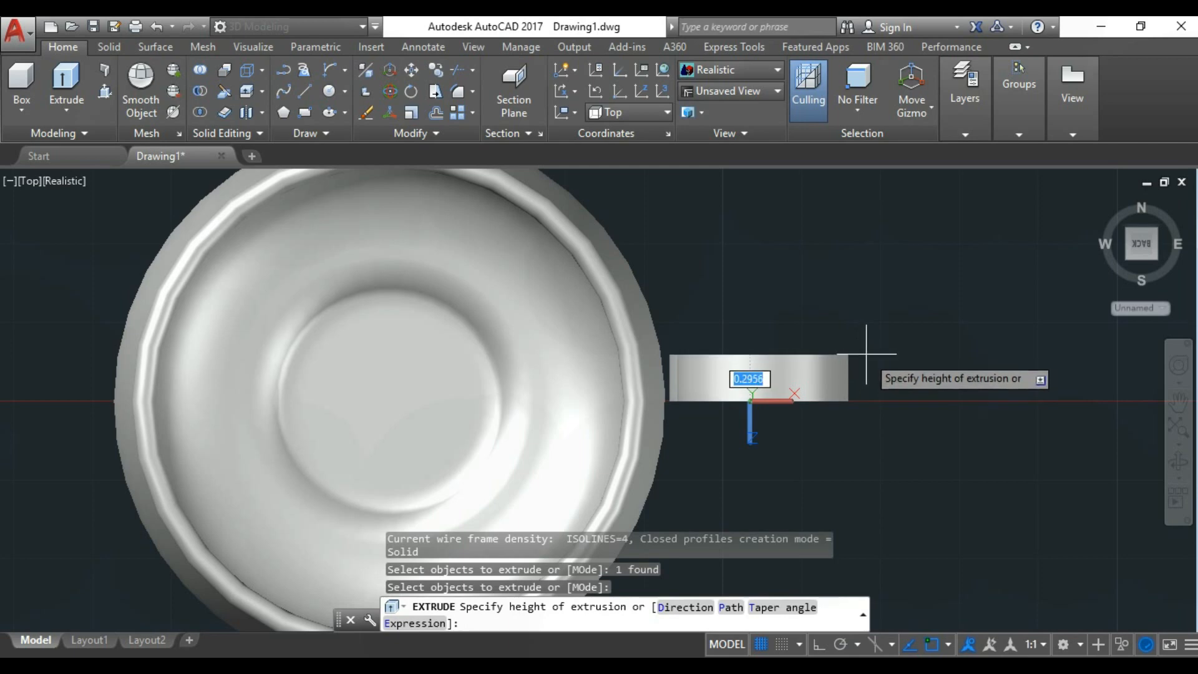
type(".3")
key("Return")
middle_click_drag(904, 444, 850, 422, "shift")
scroll(827, 393, "down", 4)
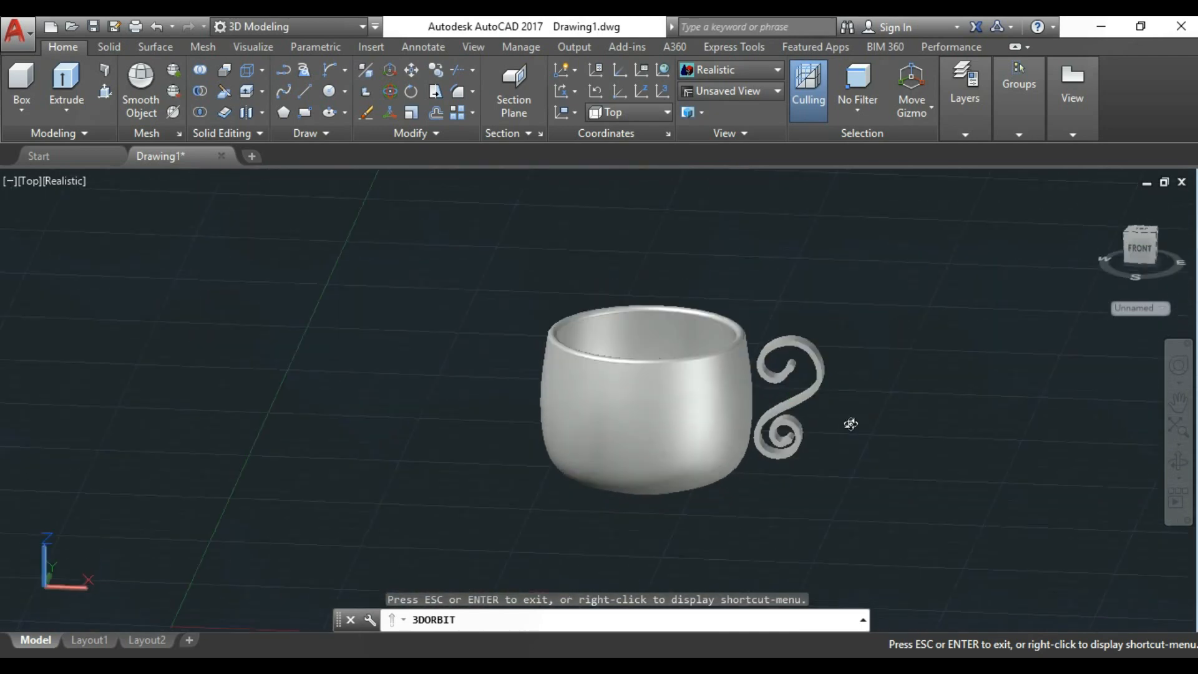
- Switch to the front view and move the scroll handle horizontally toward the cup until it meets the wall
left_click(53, 182)
left_click(99, 305)
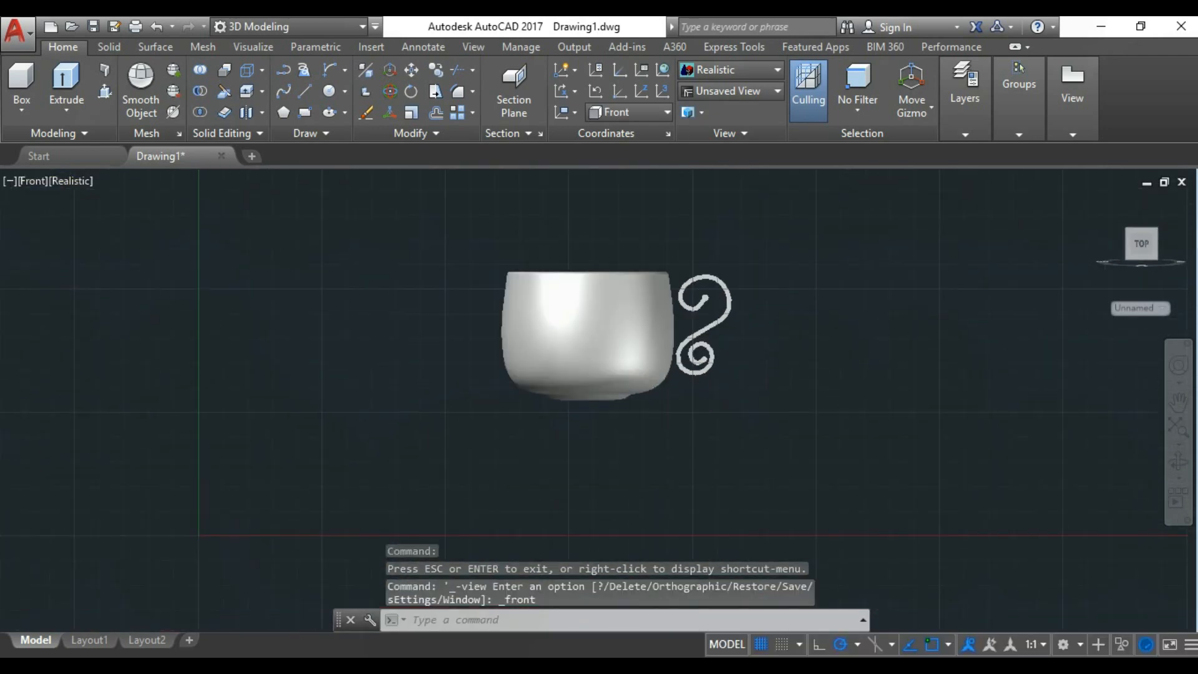
left_click(774, 410)
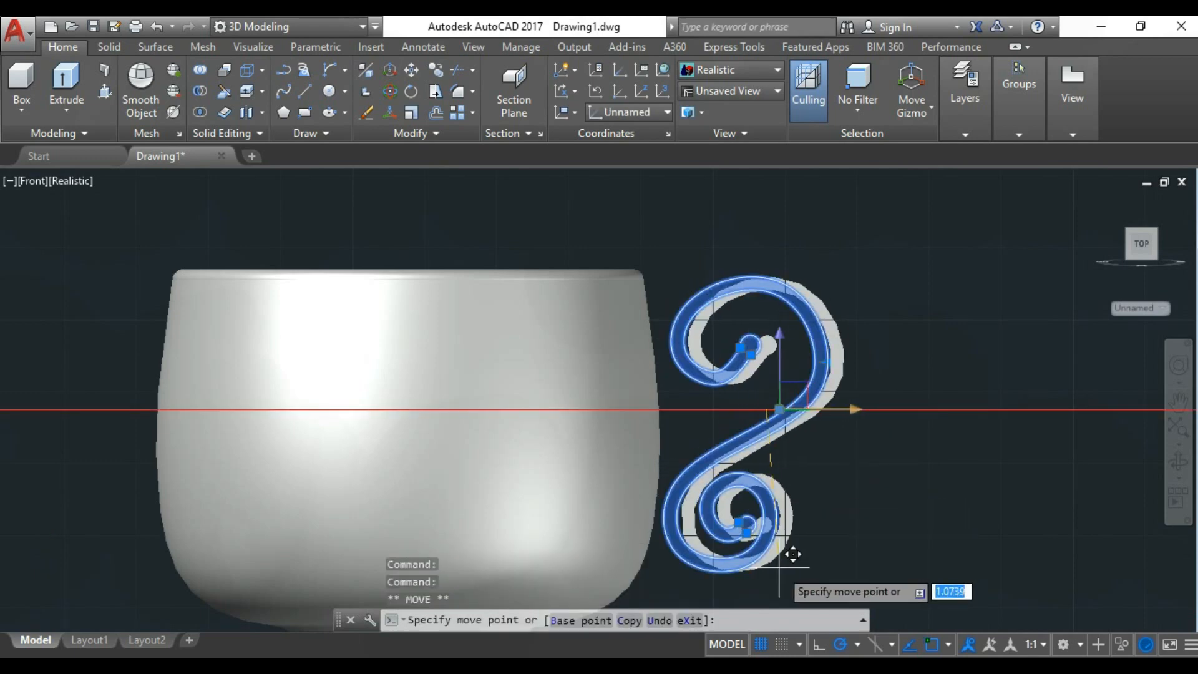
scroll(767, 499, "up", 2)
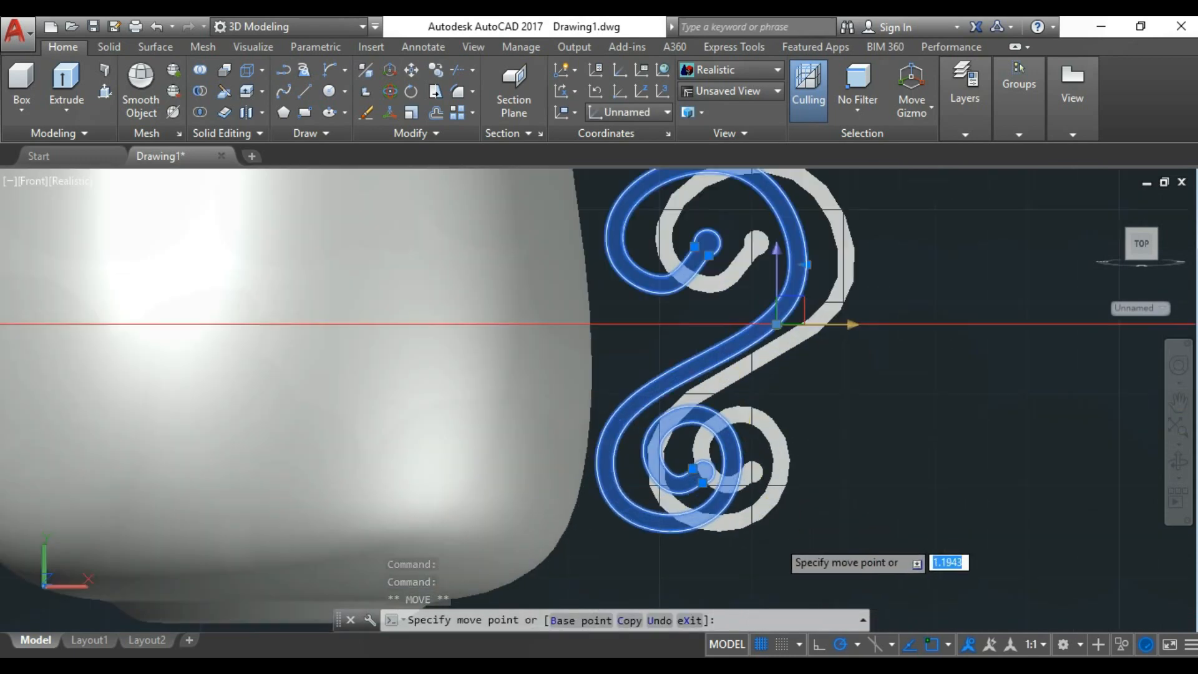
left_click(722, 544)
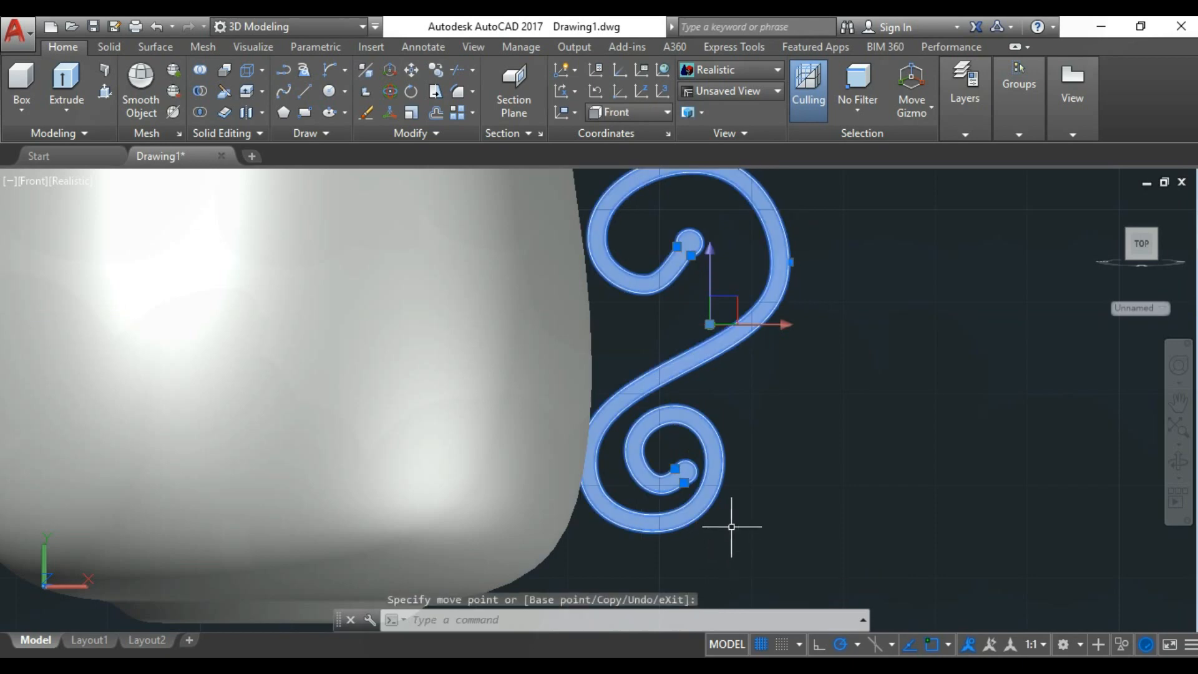
- Rotate the handle slightly counterclockwise about a base point on its outer side so both curls meet the cup wall
type("ro")
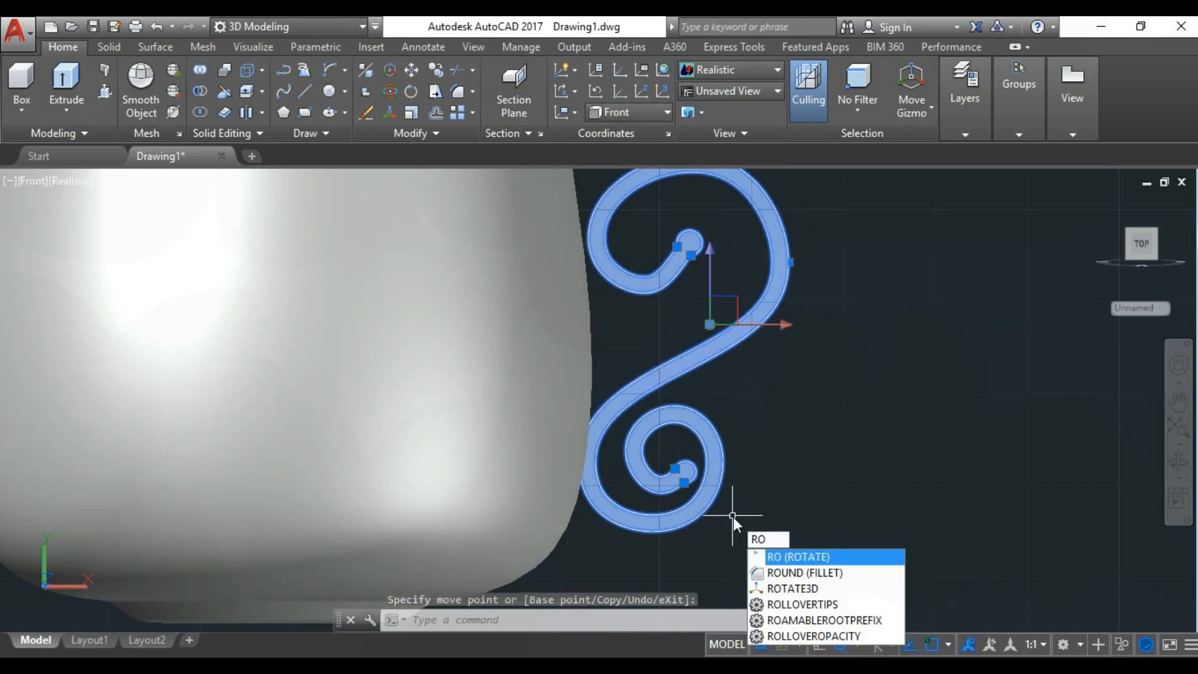
key("Return")
scroll(766, 437, "down", 2)
scroll(837, 442, "up", 2)
left_click(837, 443)
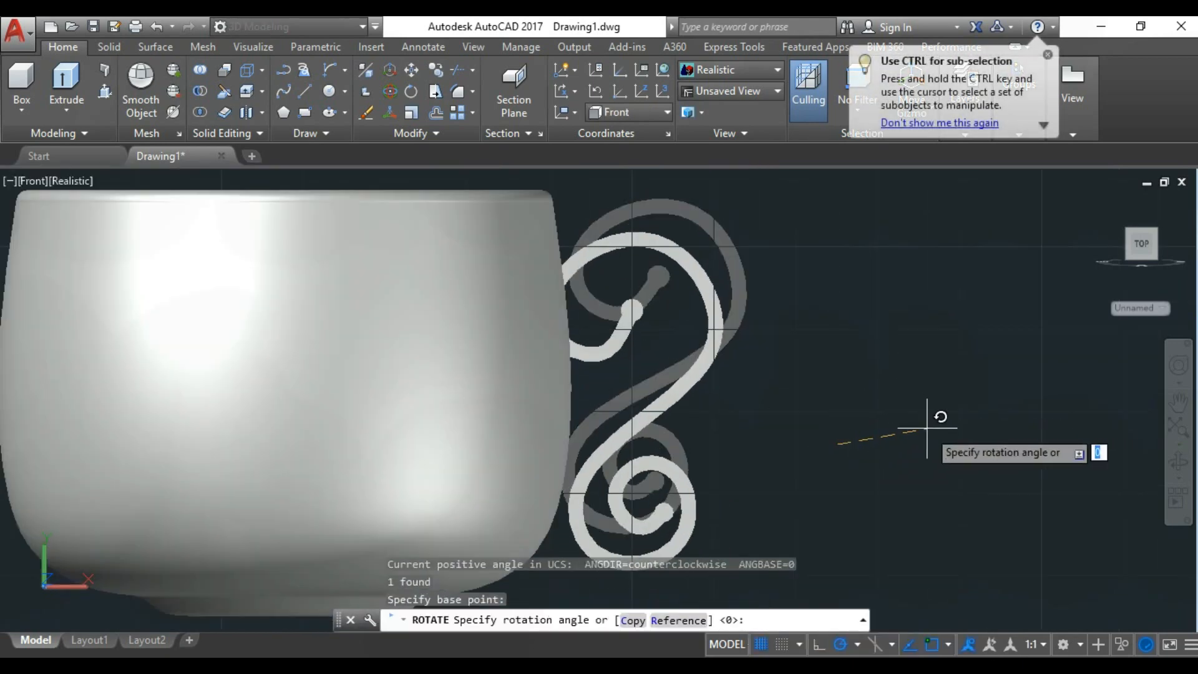
scroll(927, 433, "up", 2)
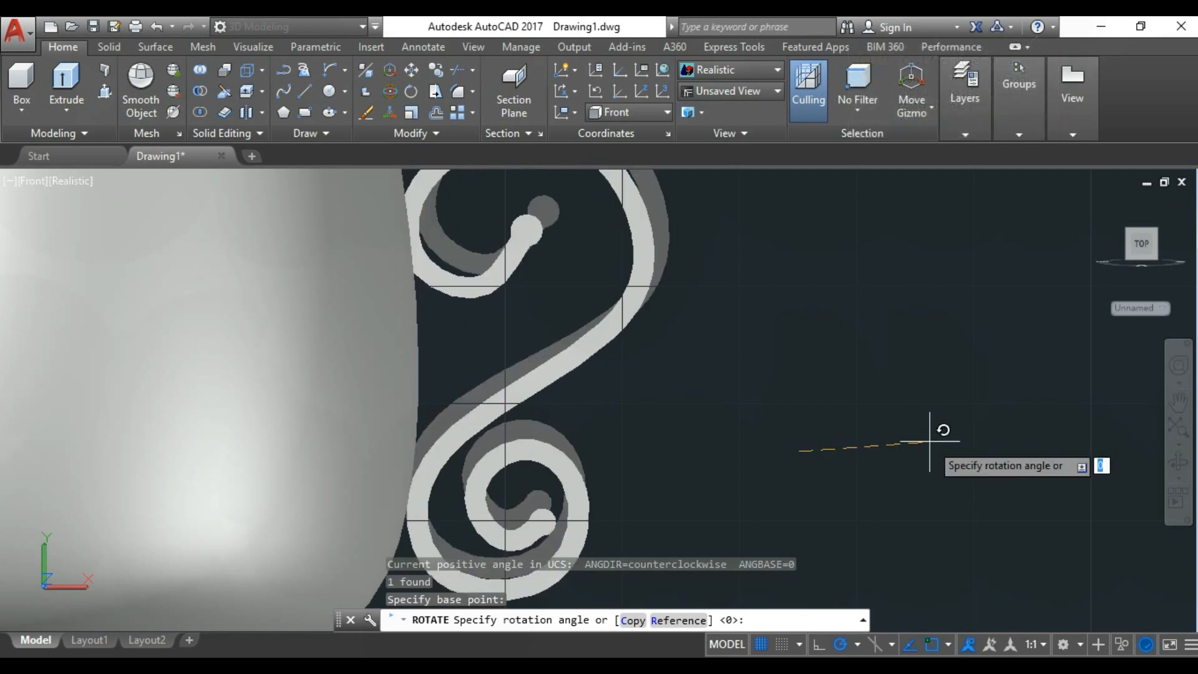
scroll(930, 445, "down", 2)
scroll(962, 417, "up", 4)
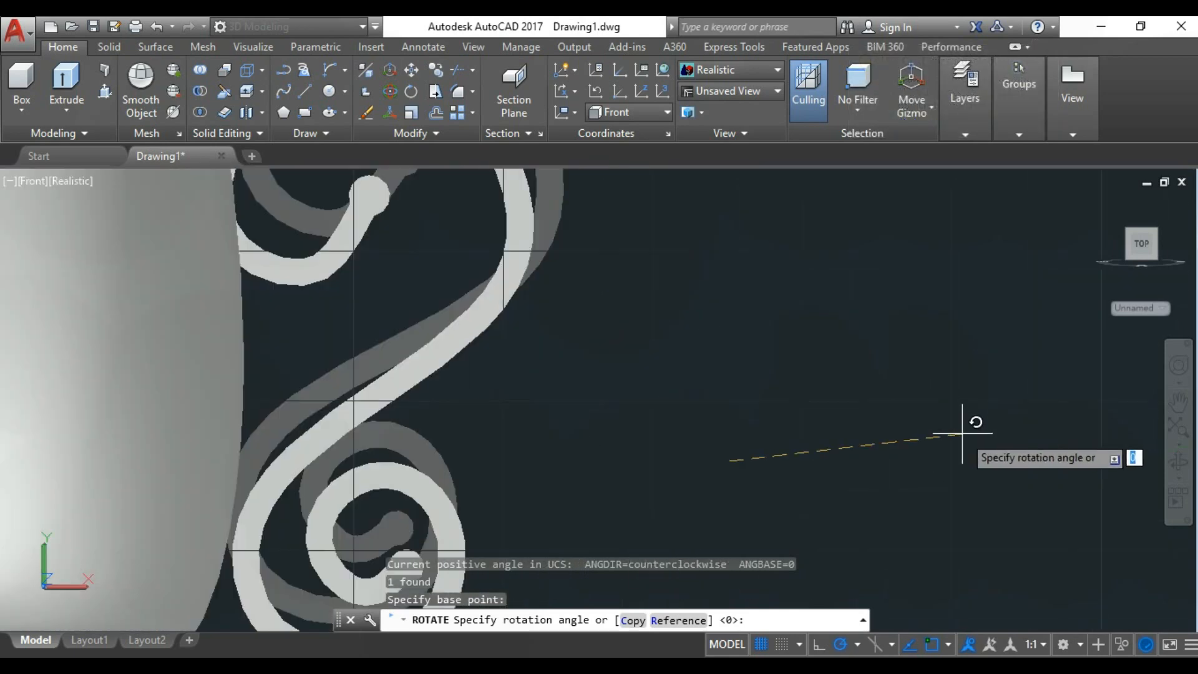
scroll(961, 442, "down", 2)
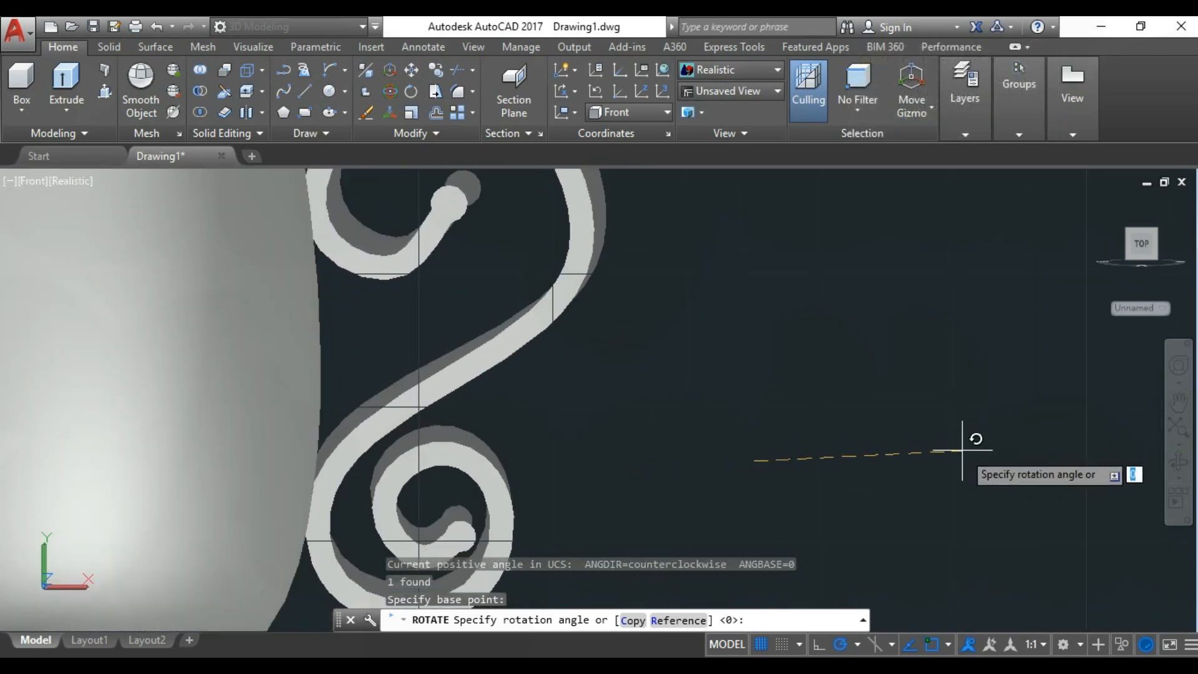
left_click(962, 450)
scroll(962, 446, "down", 4)
middle_click_drag(788, 294, 741, 375, "shift")
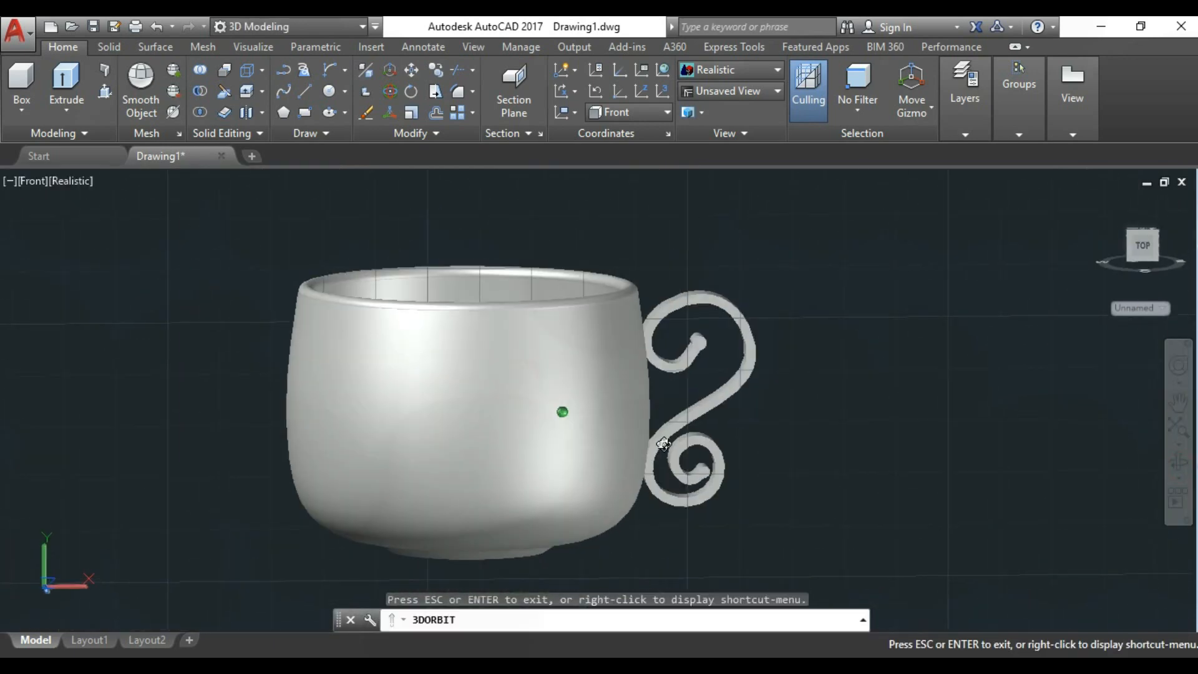
- Start an edge fillet on the handle's inner front edge and set the fillet radius to 0.03
scroll(741, 375, "up", 4)
left_click(203, 47)
left_click(156, 47)
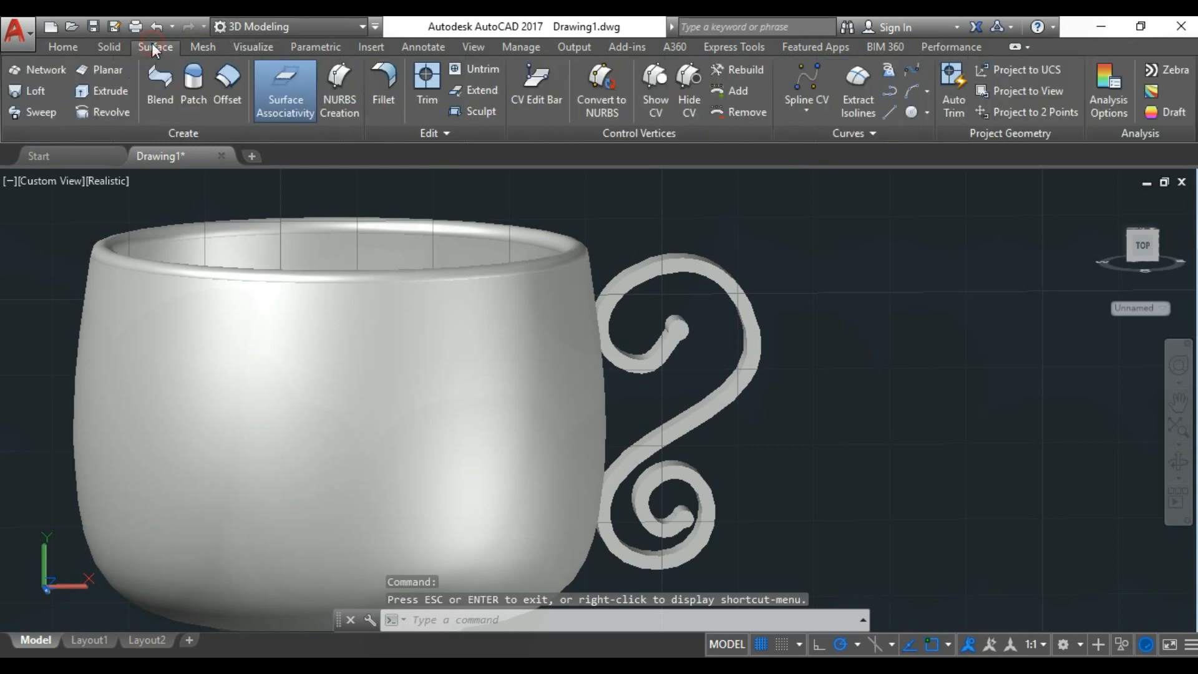
left_click(109, 47)
scroll(874, 393, "up", 3)
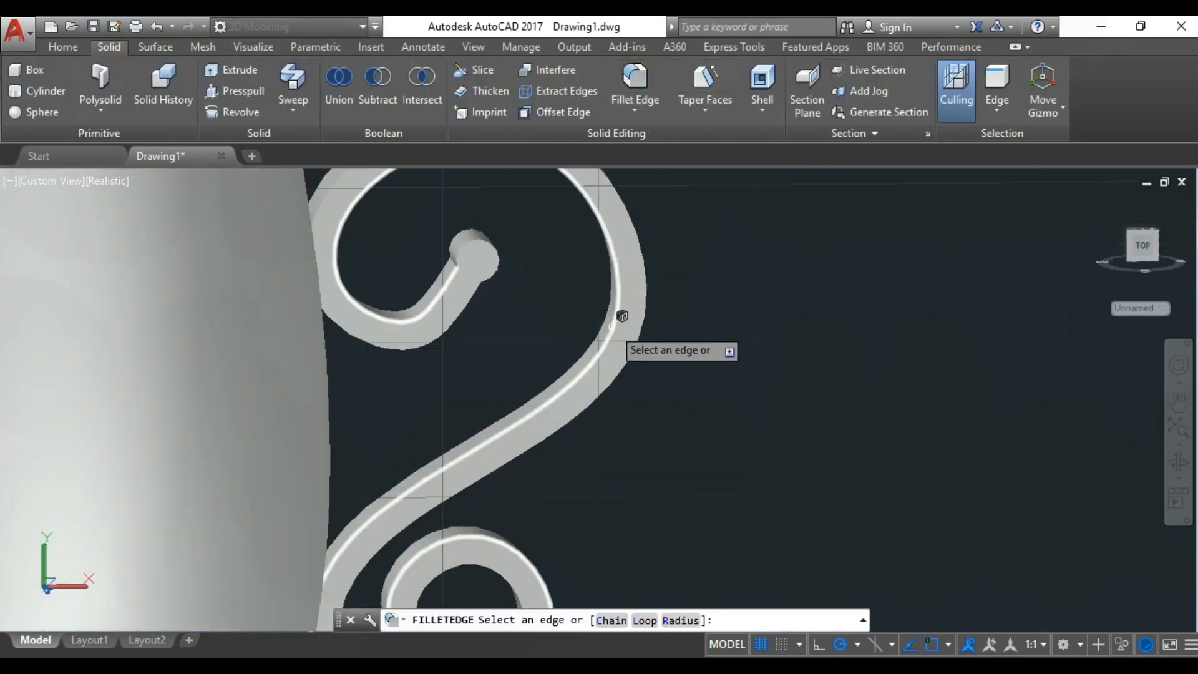
left_click(680, 620)
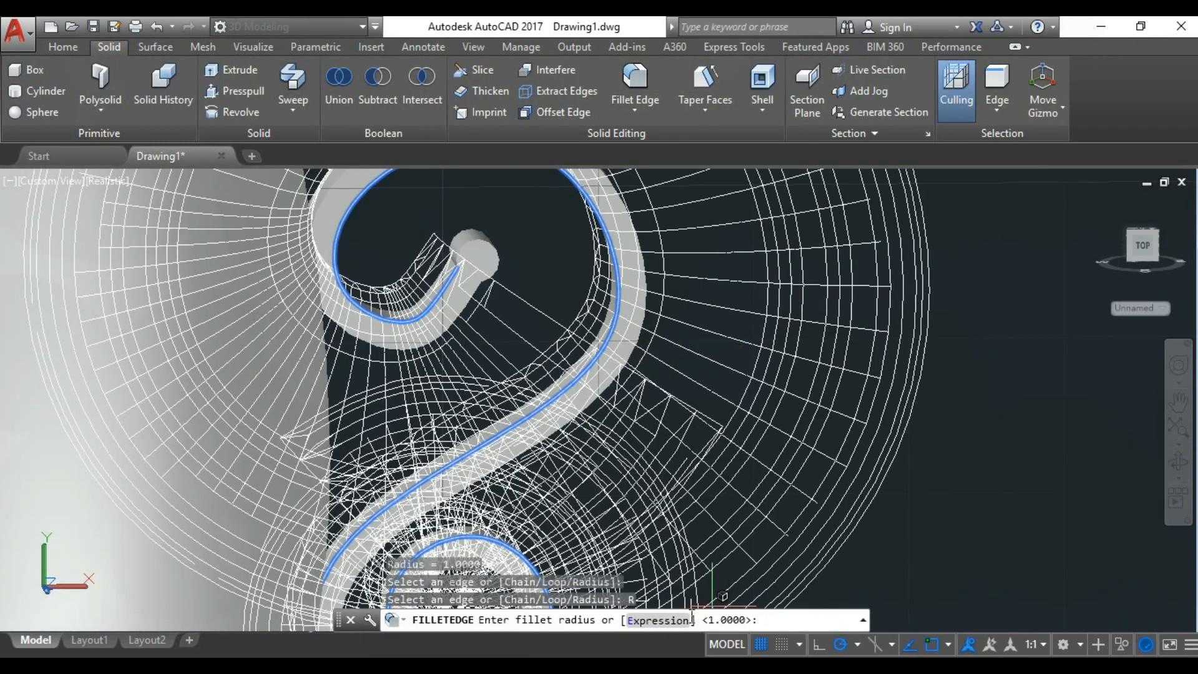
type(".02")
key("Return")
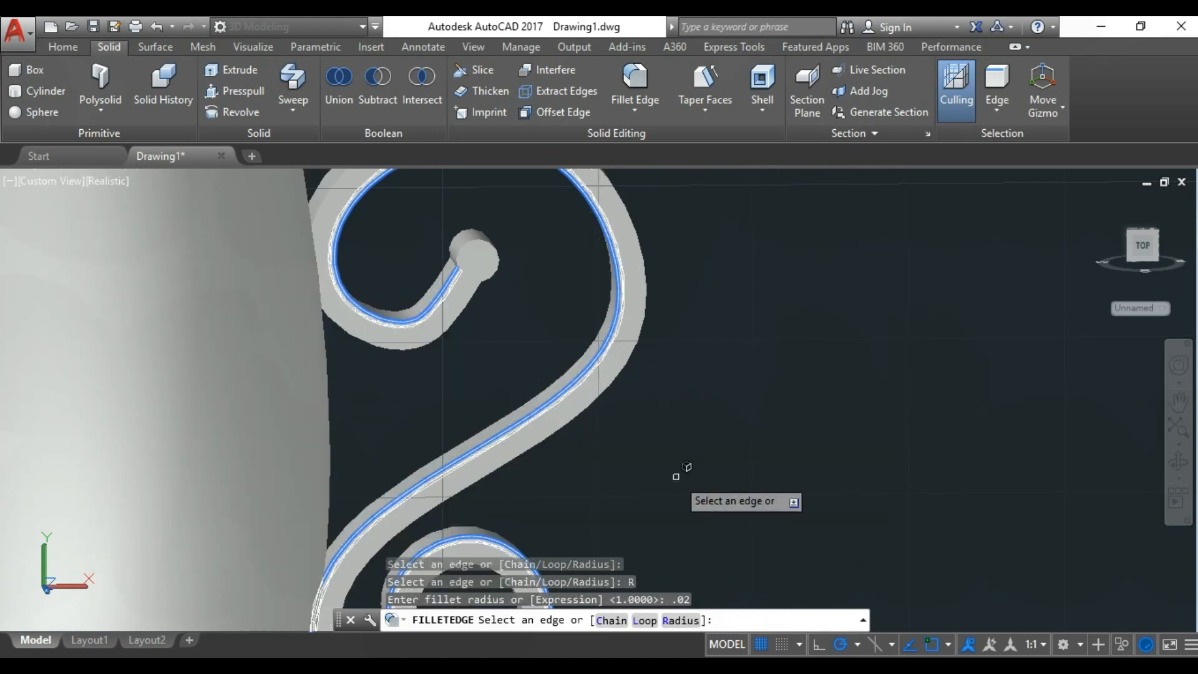
type("3")
key("Return")
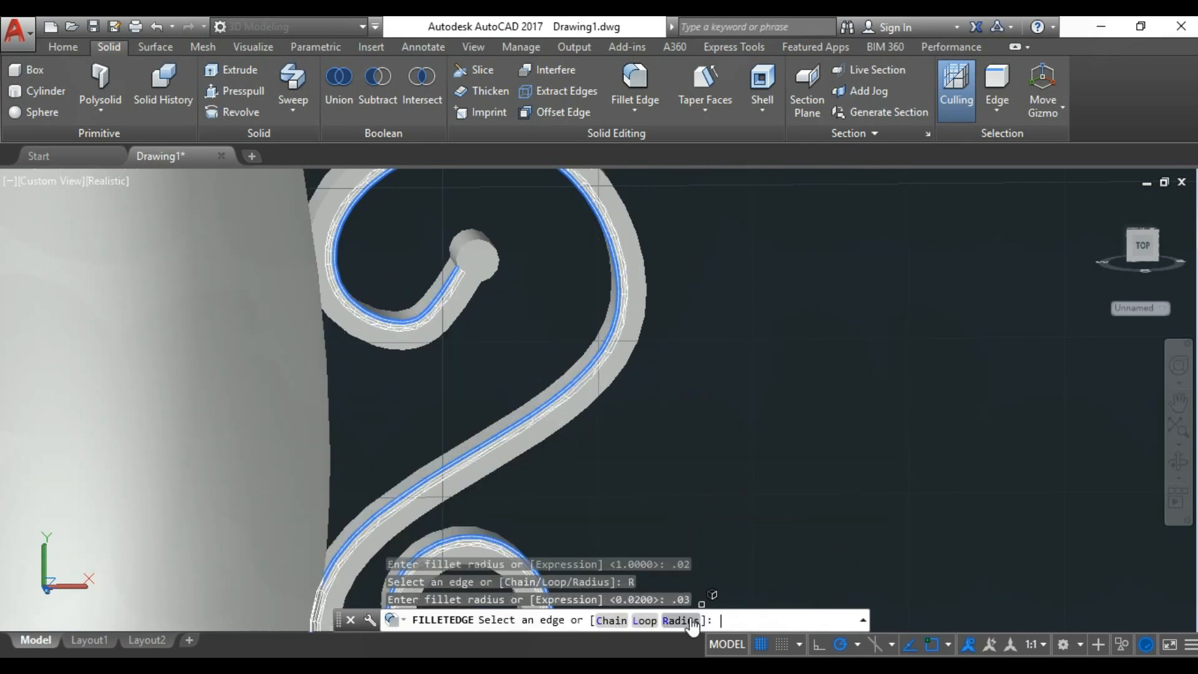
- Add the handle's remaining long edges and the rounded end edges of both curls to the fillet, and apply it
left_click(638, 342)
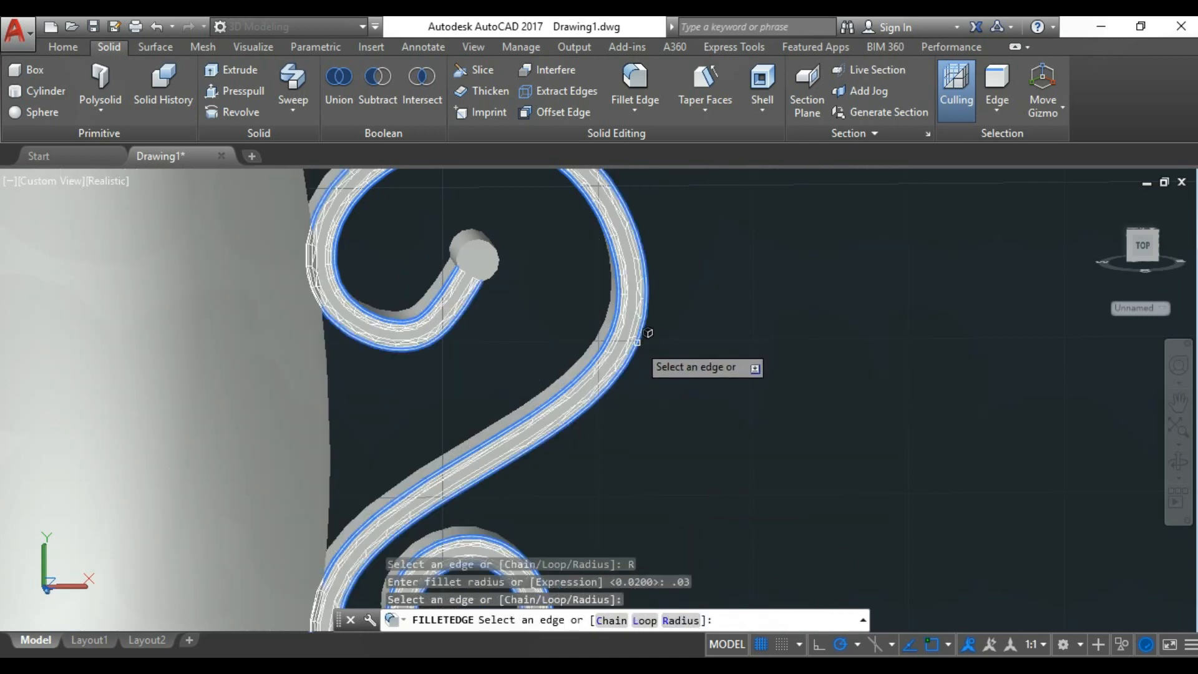
left_click(477, 230)
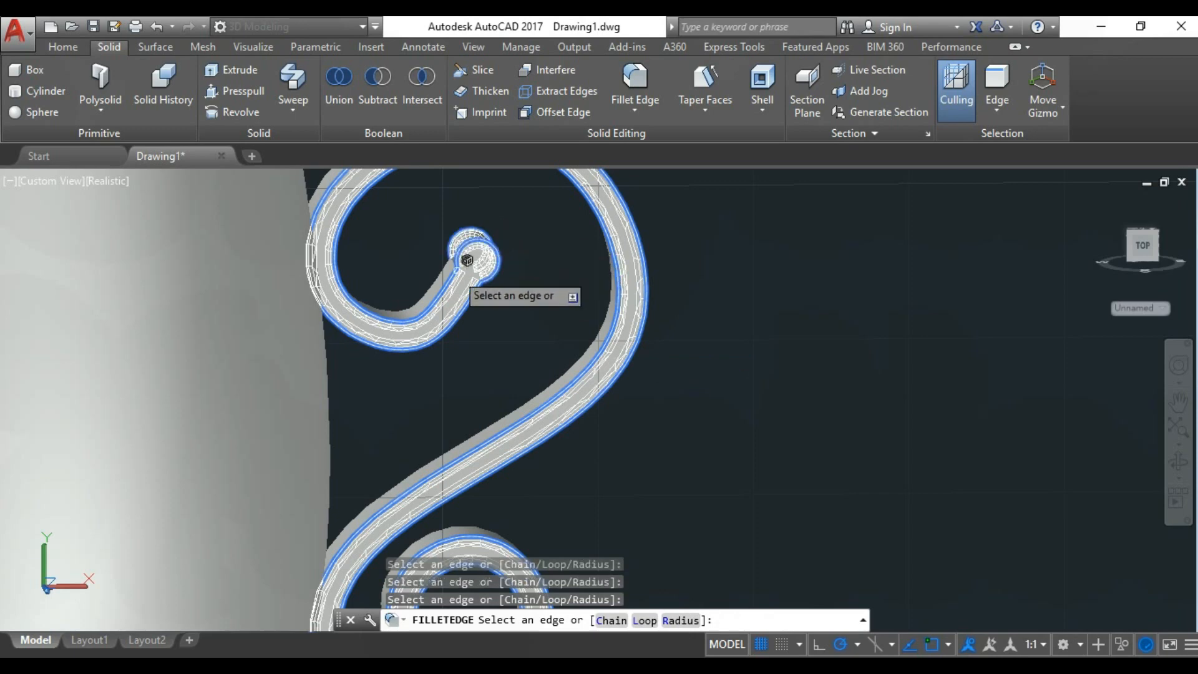
scroll(684, 287, "down", 5)
scroll(585, 447, "up", 7)
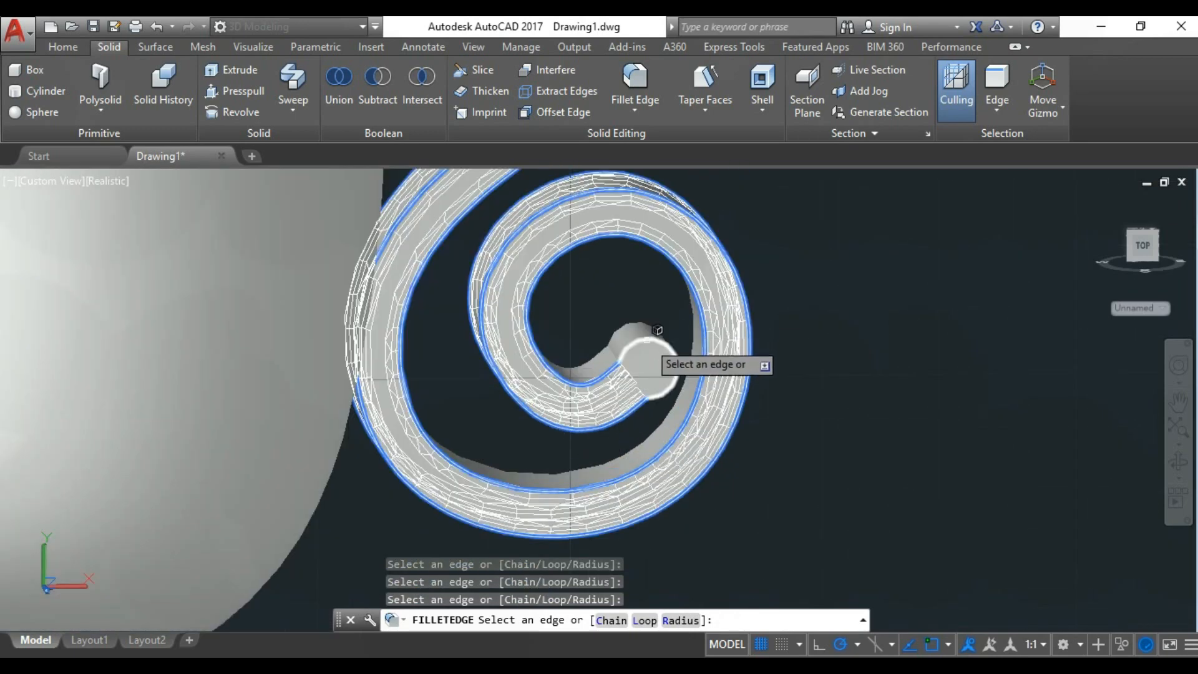
left_click(636, 324)
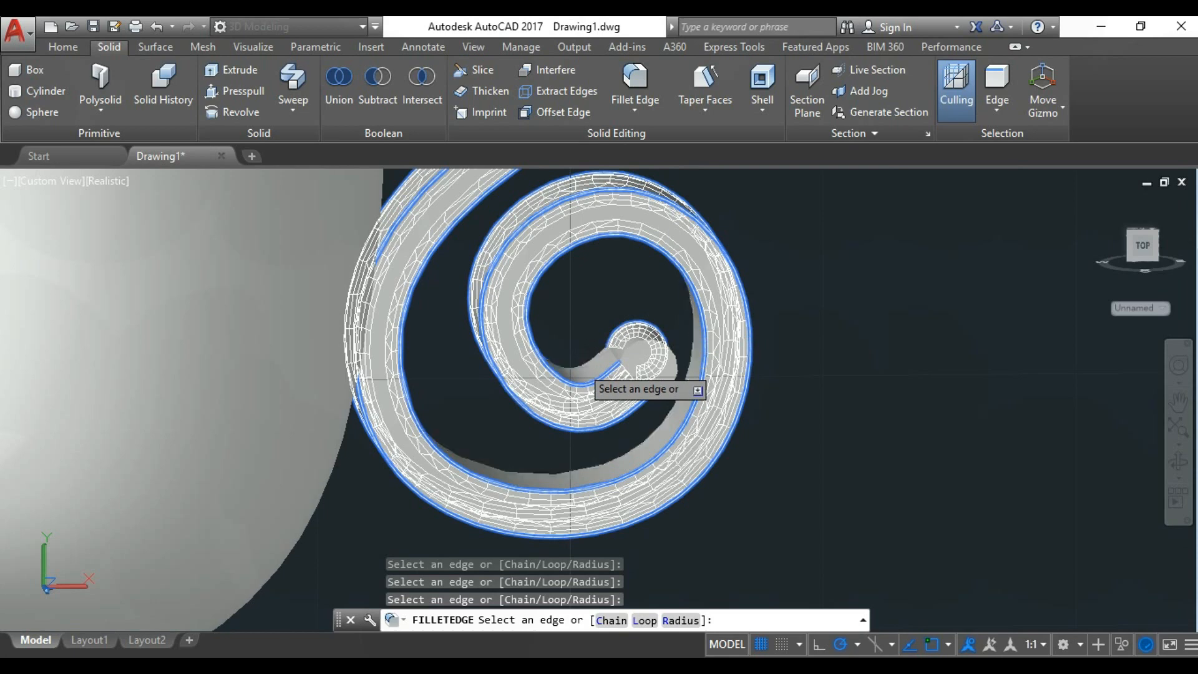
scroll(611, 405, "down", 4)
scroll(640, 437, "up", 4)
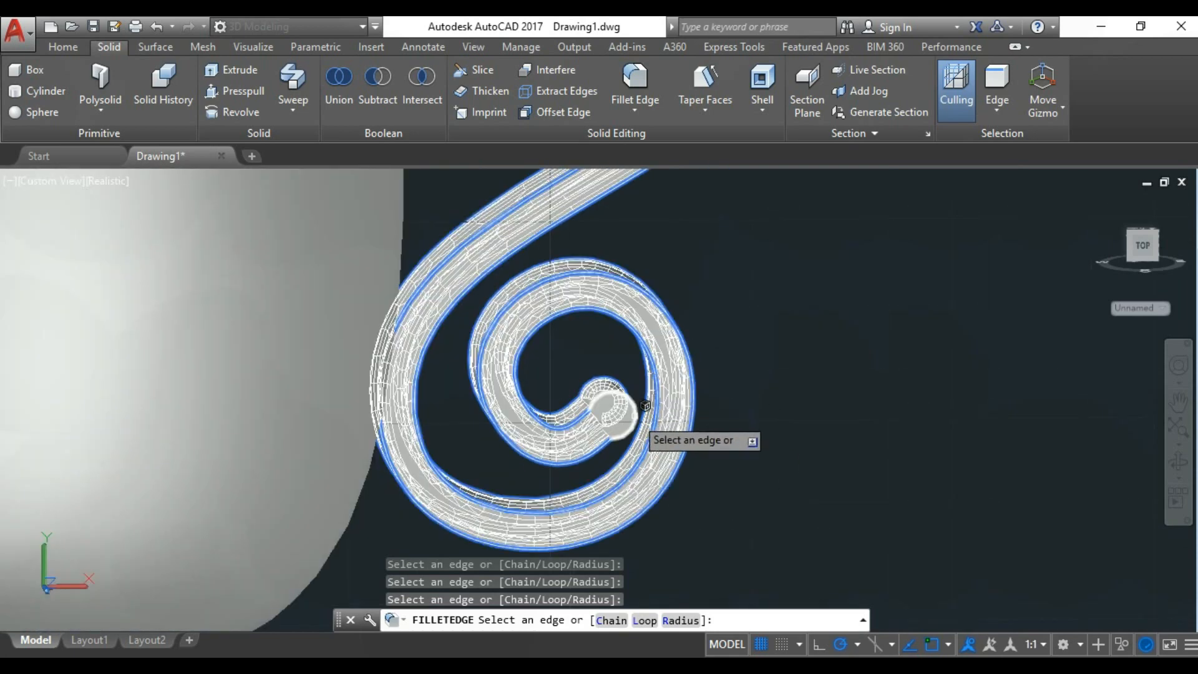
key("Return")
key("Return")
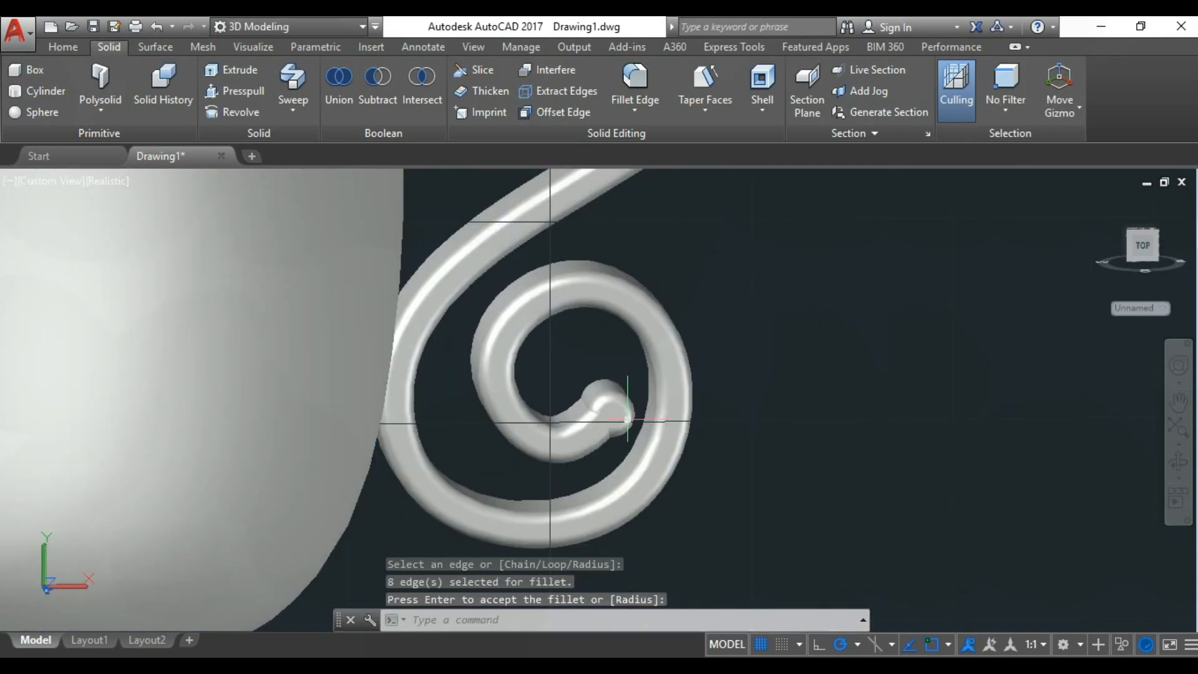
- Examine the filleted handle and where it joins the cup from the side, from above and from the front
scroll(562, 375, "down", 5)
left_click(1178, 469)
left_click_drag(806, 313, 531, 418)
scroll(523, 417, "up", 3)
key("Escape")
key("Escape")
key("Escape")
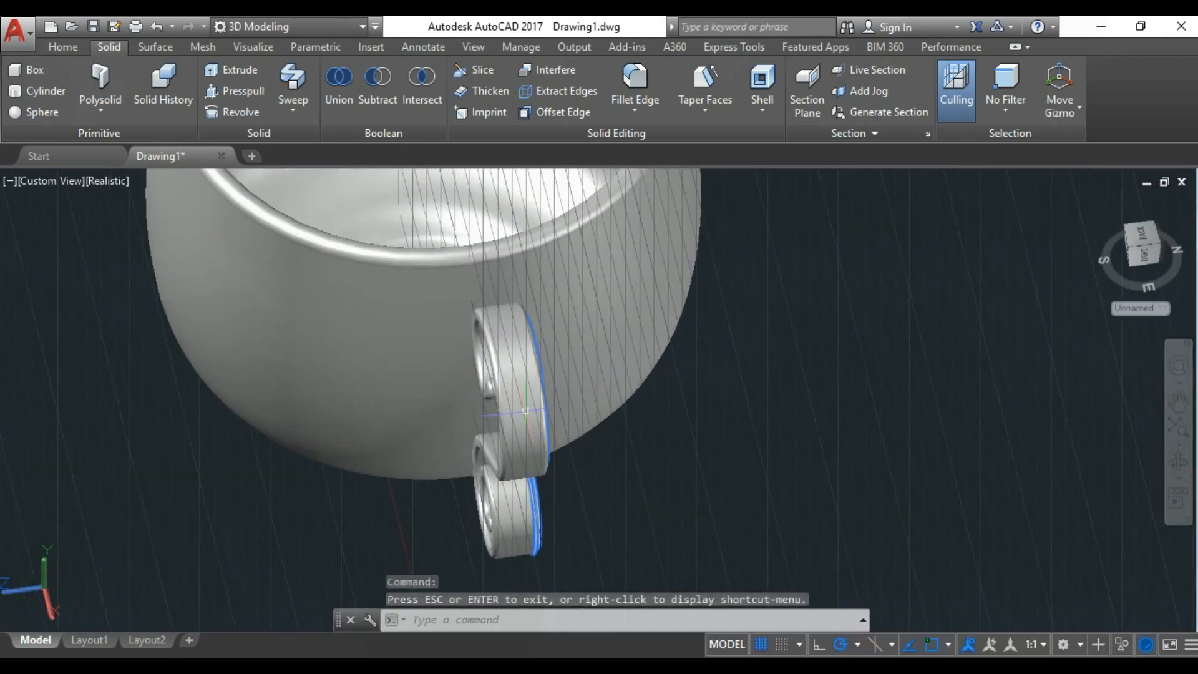
left_click(1181, 463)
left_click_drag(755, 306, 811, 478)
scroll(853, 479, "up", 5)
scroll(853, 480, "down", 2)
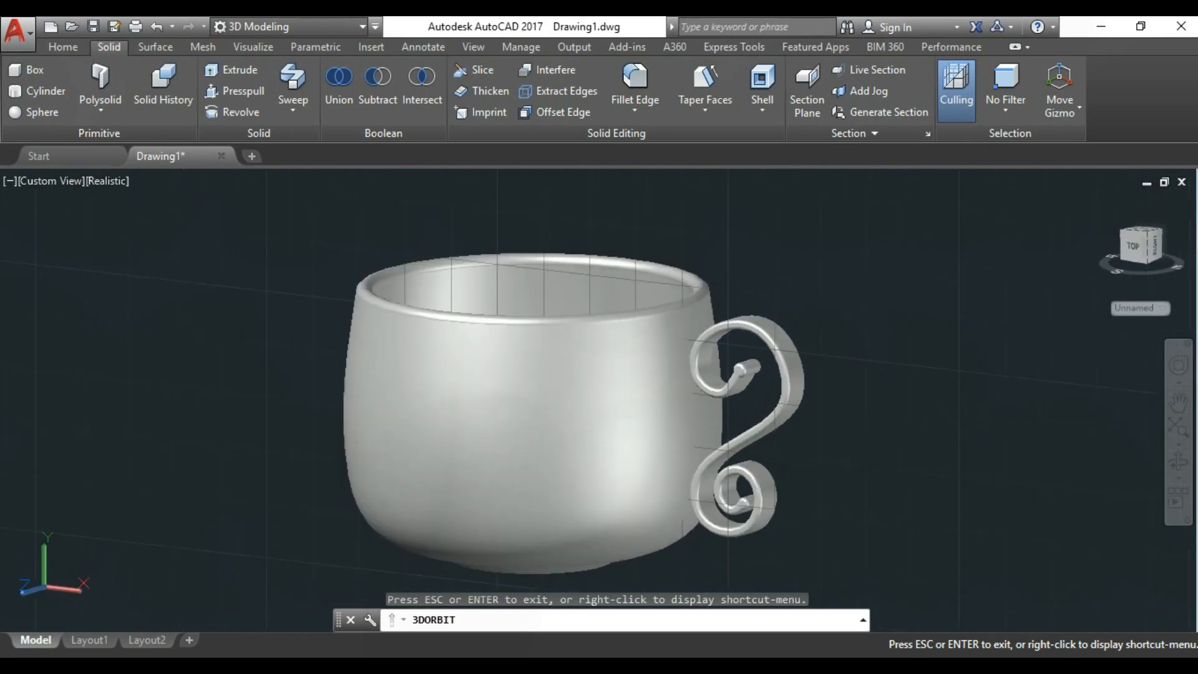
key("Escape")
- Open the Materials Browser and apply Global(17) from the bg favorites to the cup body
left_click(253, 47)
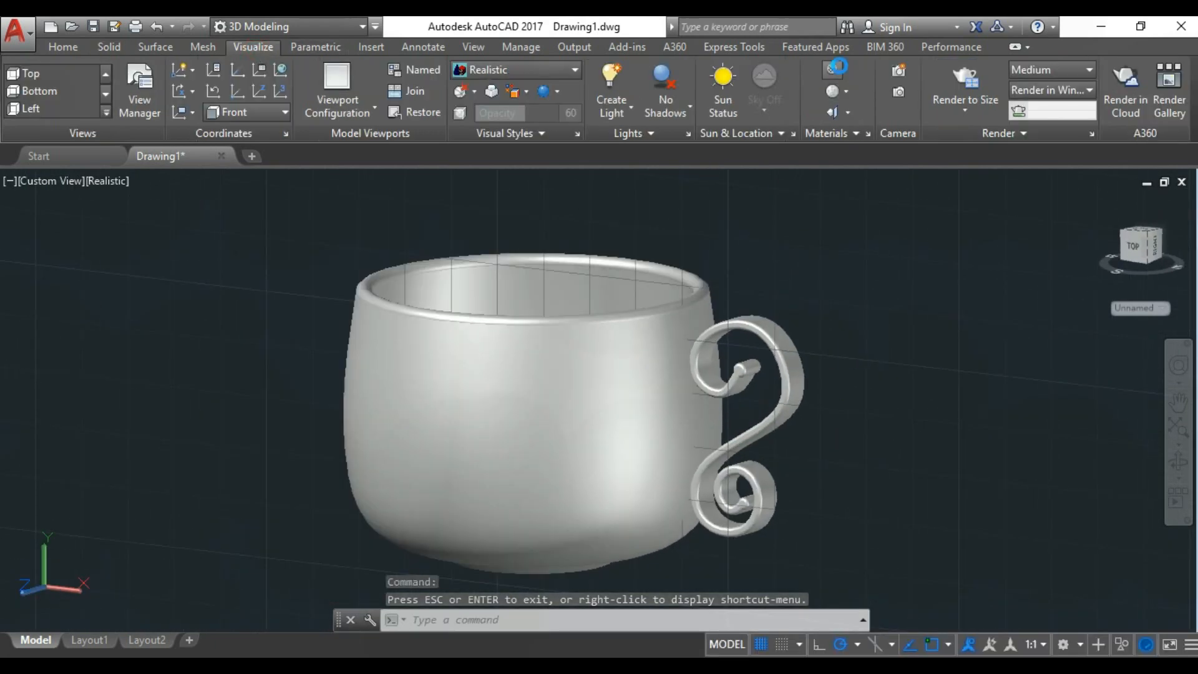
left_click(837, 67)
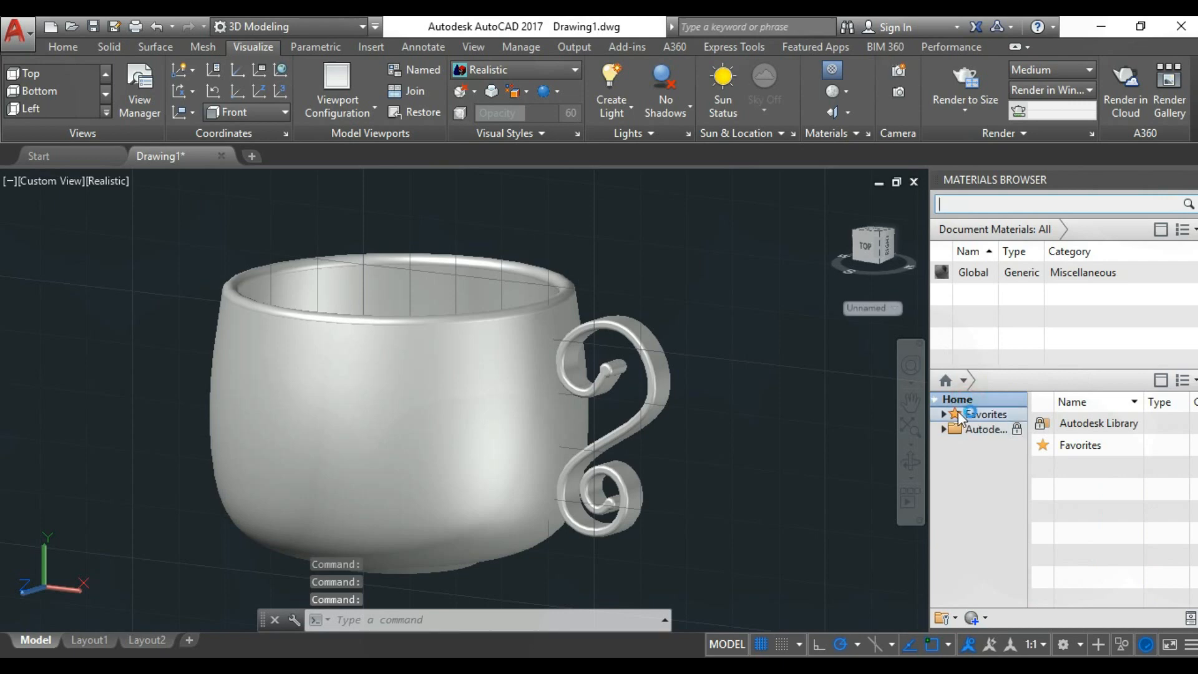
left_click(989, 415)
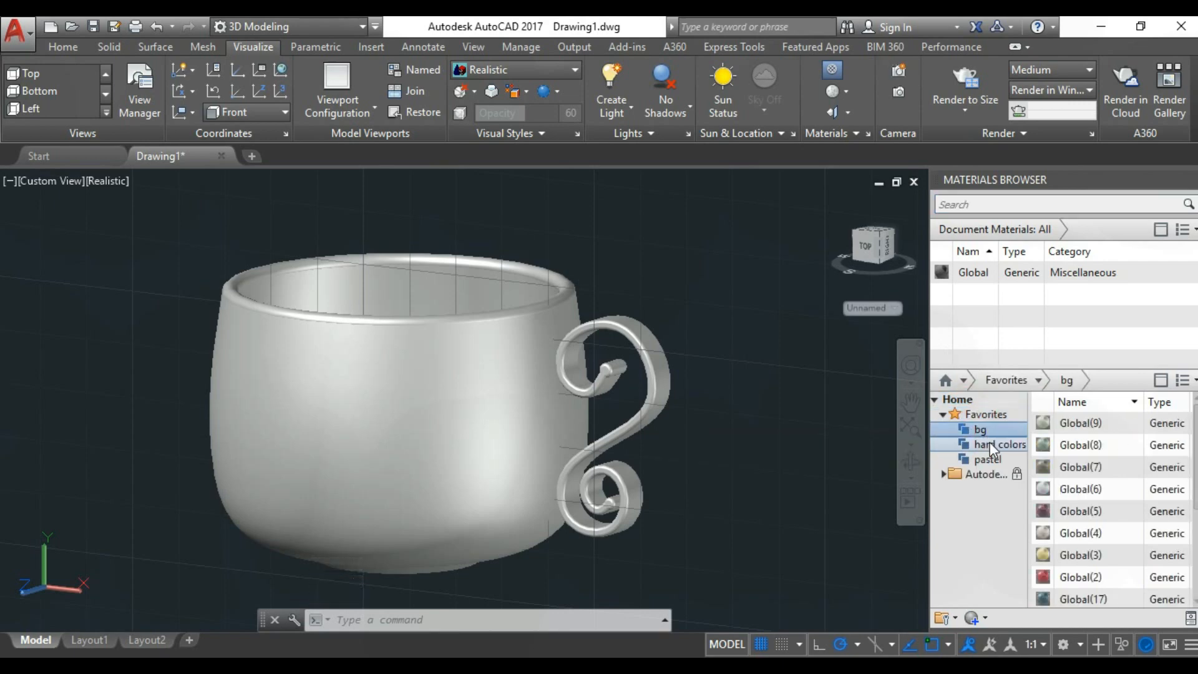
scroll(1123, 499, "down", 2)
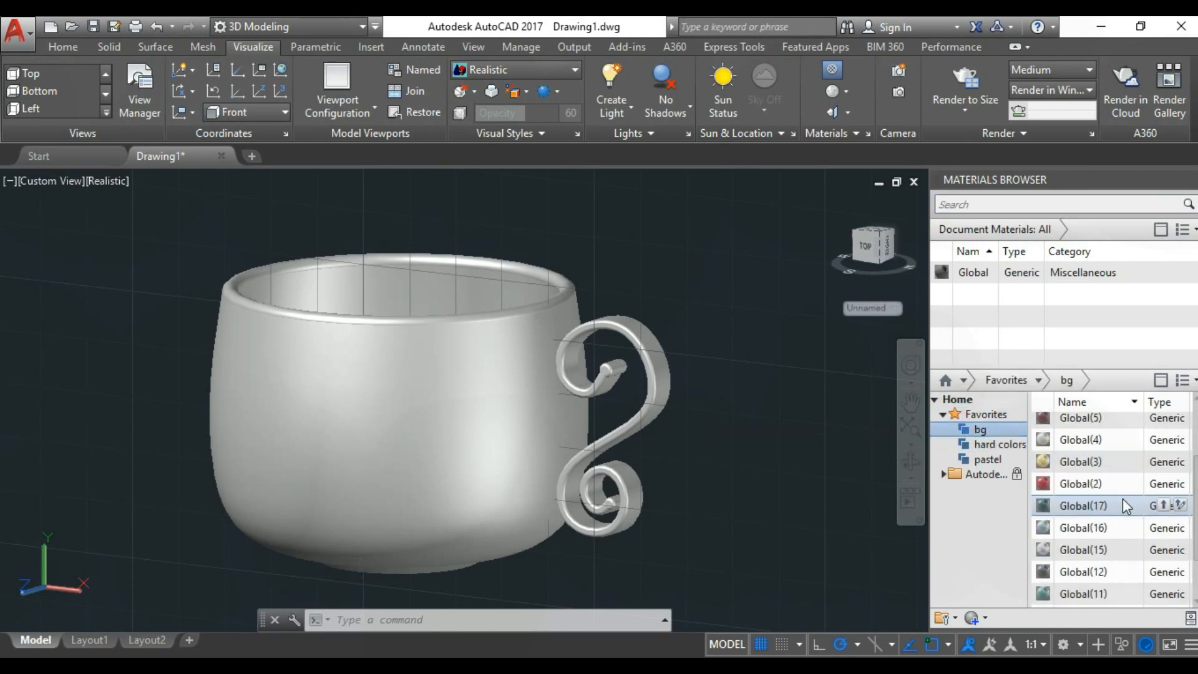
left_click_drag(1122, 499, 435, 415)
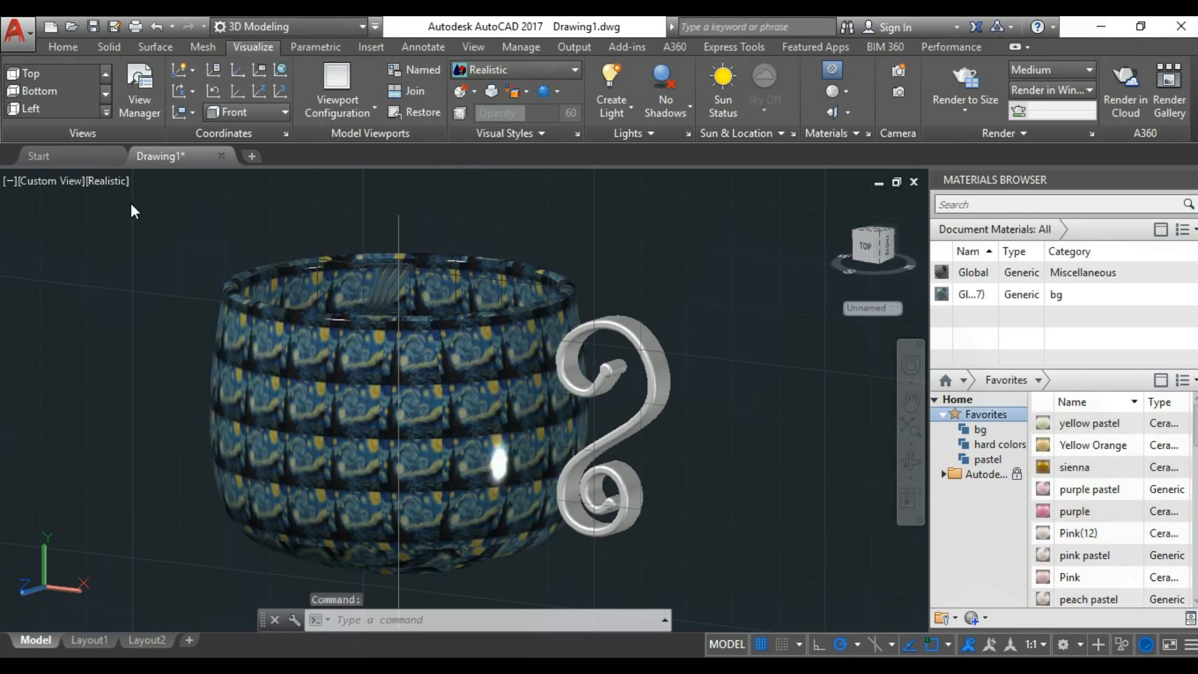
- Apply spherical material mapping to the cup body and shift the mapping upward along its vertical axis
left_click(878, 246)
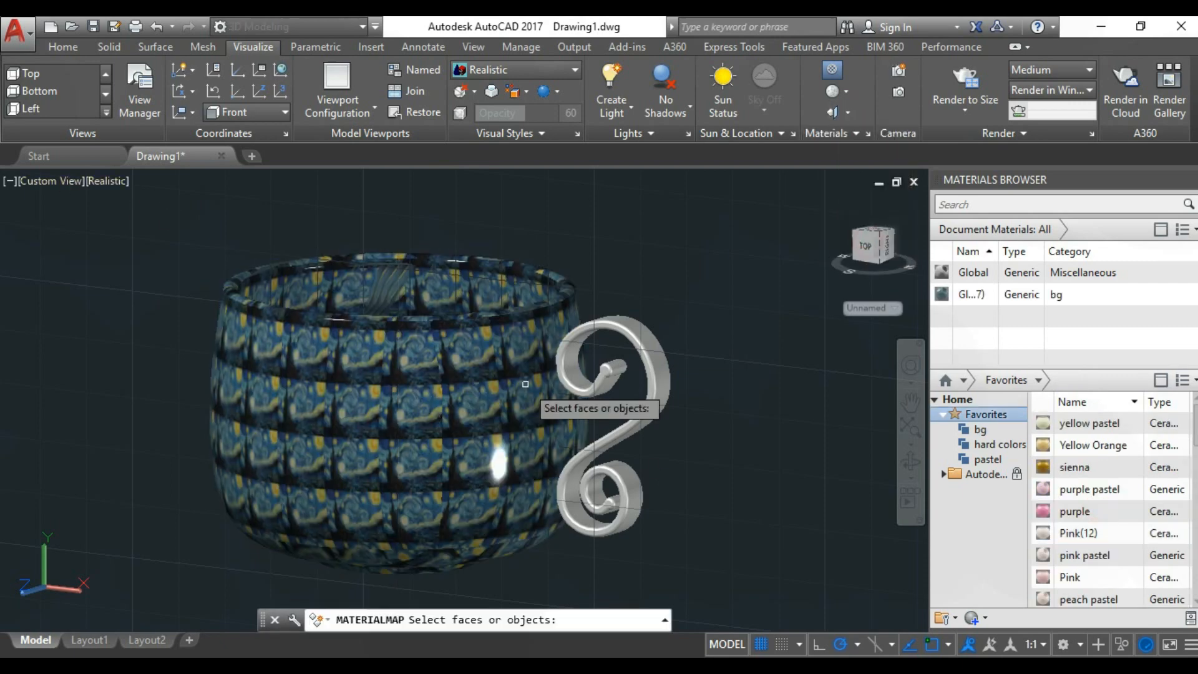
left_click(508, 415)
key("Return")
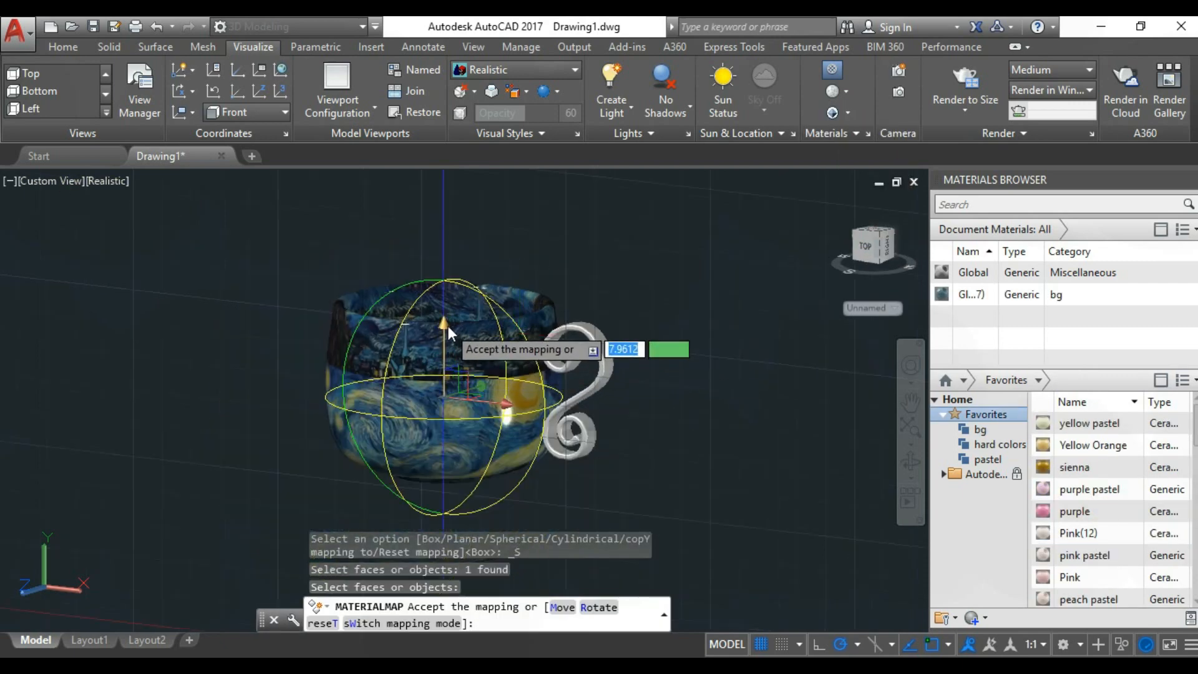
left_click_drag(449, 332, 660, 359)
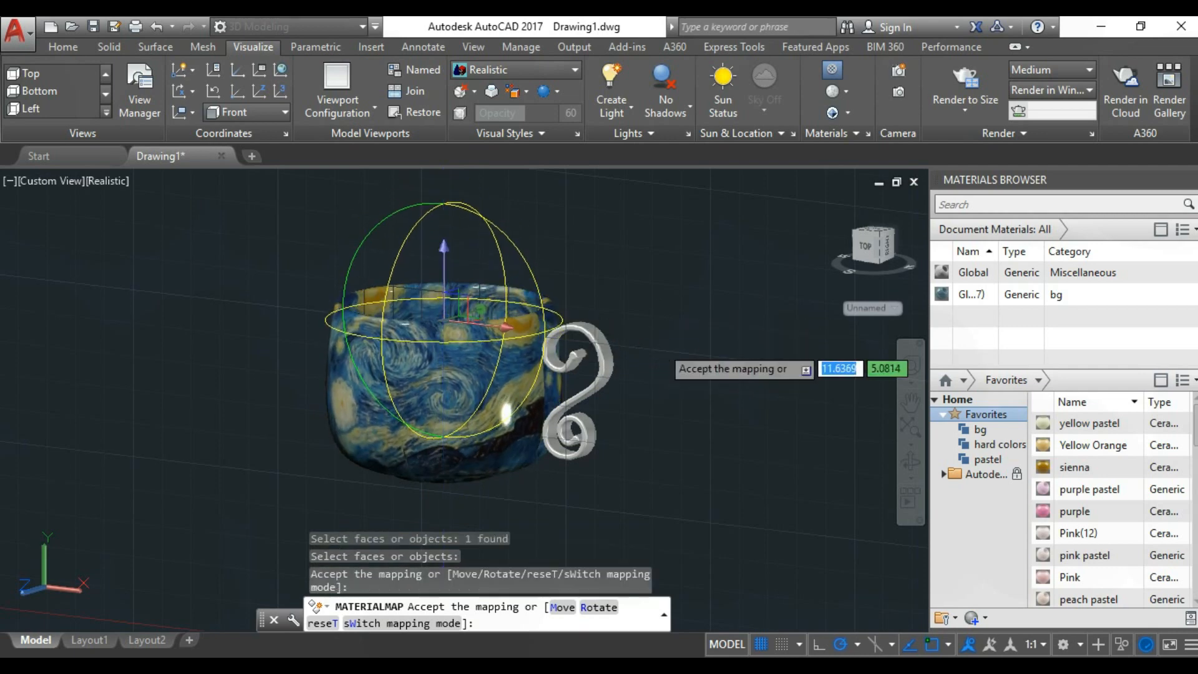
key("Return")
- Apply the White ceramic material from the Autodesk Library to the scroll handle
left_click(911, 462)
left_click_drag(849, 463, 455, 367)
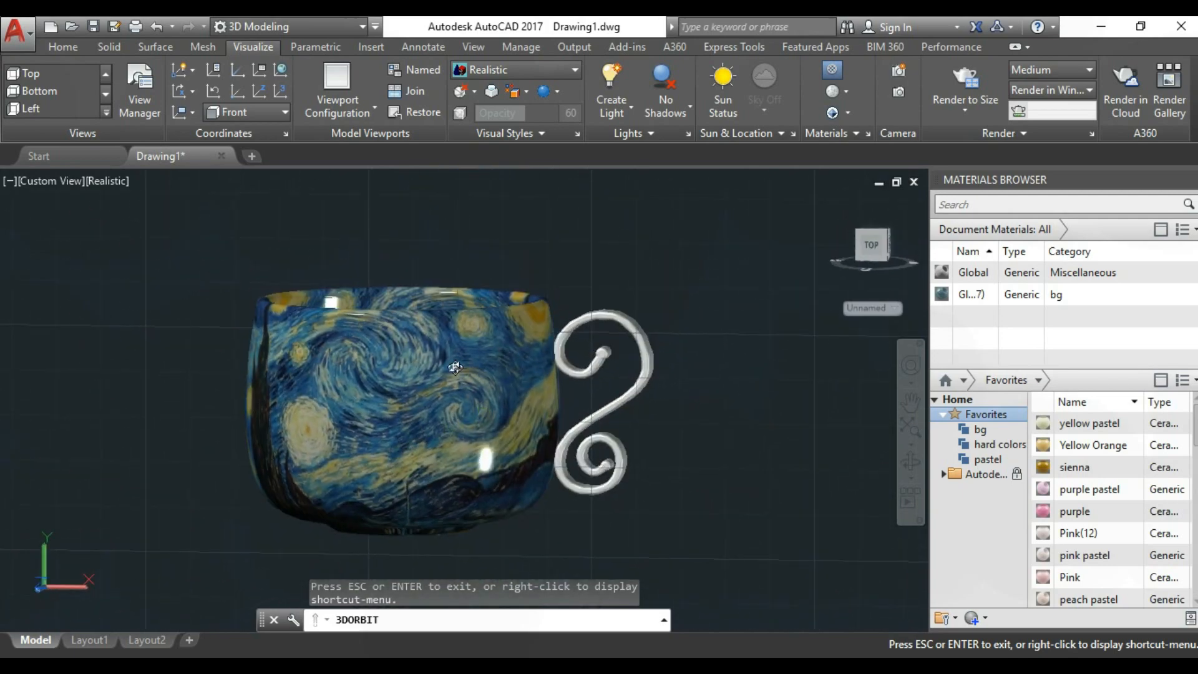
scroll(455, 366, "up", 2)
key("Escape")
scroll(765, 409, "up", 4)
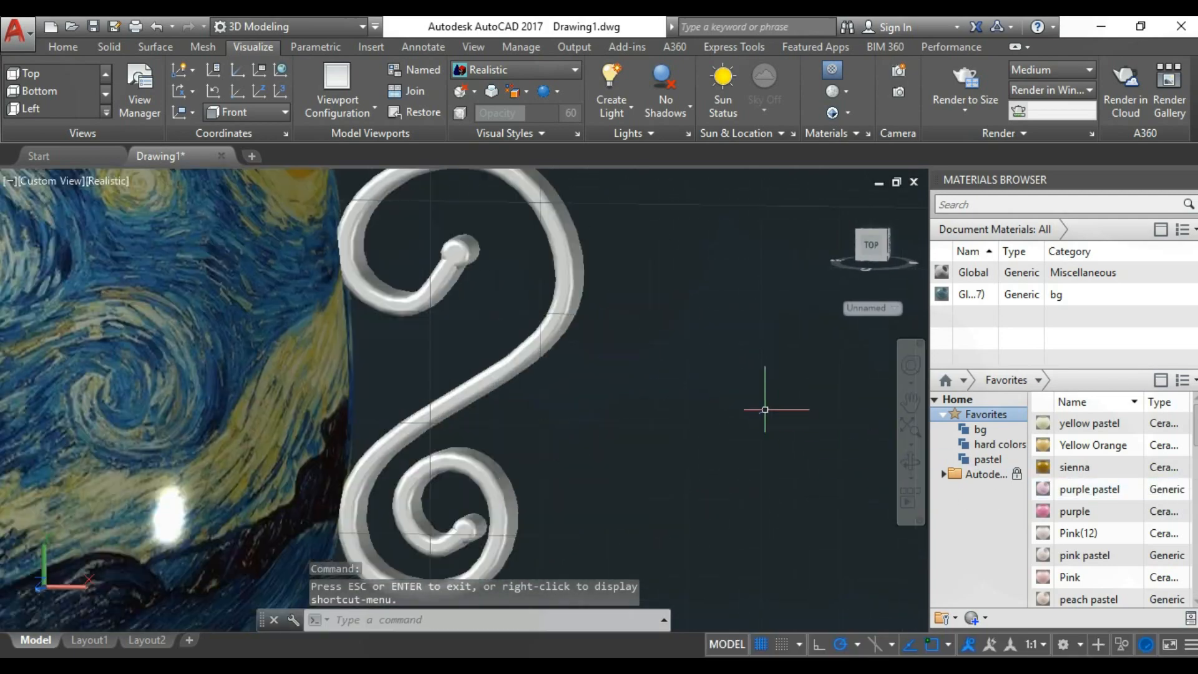
left_click(988, 474)
left_click(994, 489)
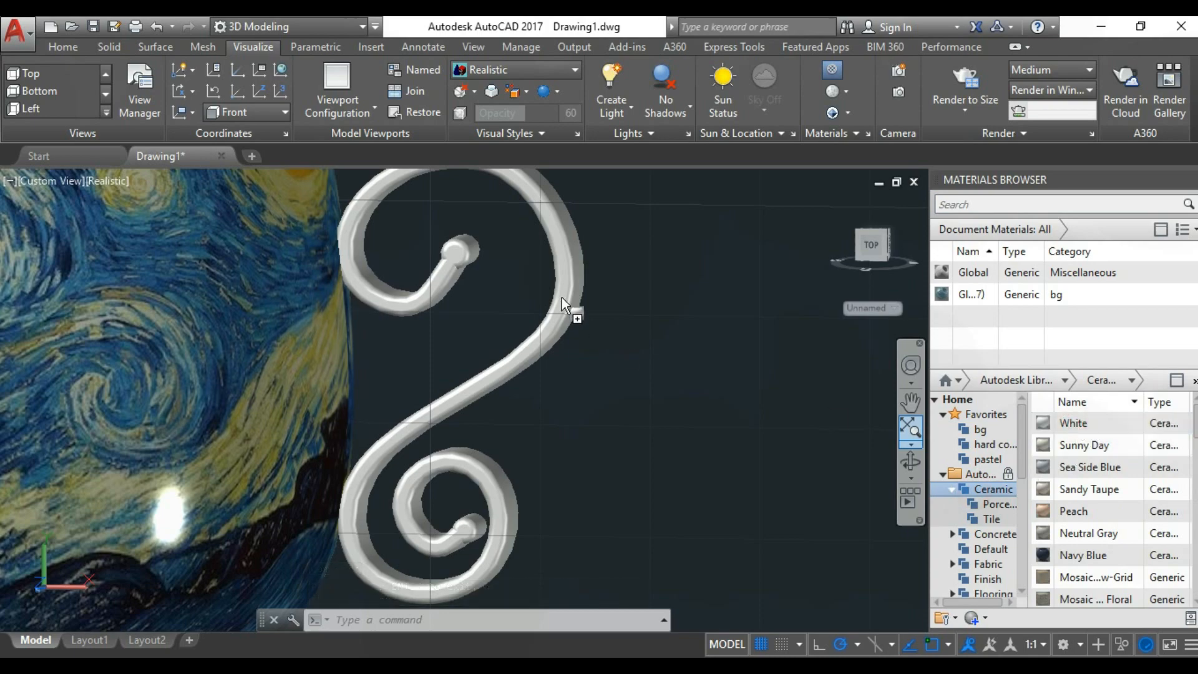
left_click_drag(562, 298, 563, 297)
scroll(624, 349, "down", 3)
scroll(740, 436, "down", 2)
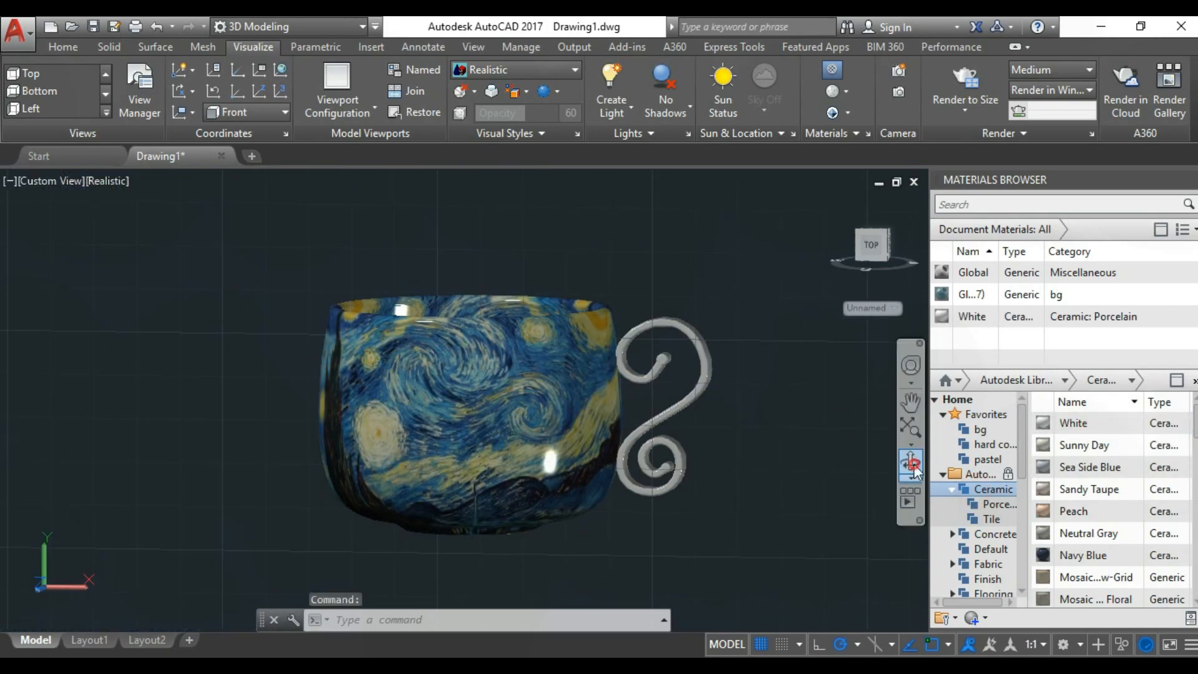
- Examine the patterned cup and ceramic handle from several angles and close the Materials Browser
left_click(916, 472)
left_click_drag(687, 406, 312, 409)
left_click_drag(811, 415, 469, 422)
scroll(652, 453, "up", 5)
mouse_move(656, 412)
left_mouse_down()
mouse_move(669, 454)
mouse_move(668, 419)
left_mouse_up()
scroll(669, 420, "down", 3)
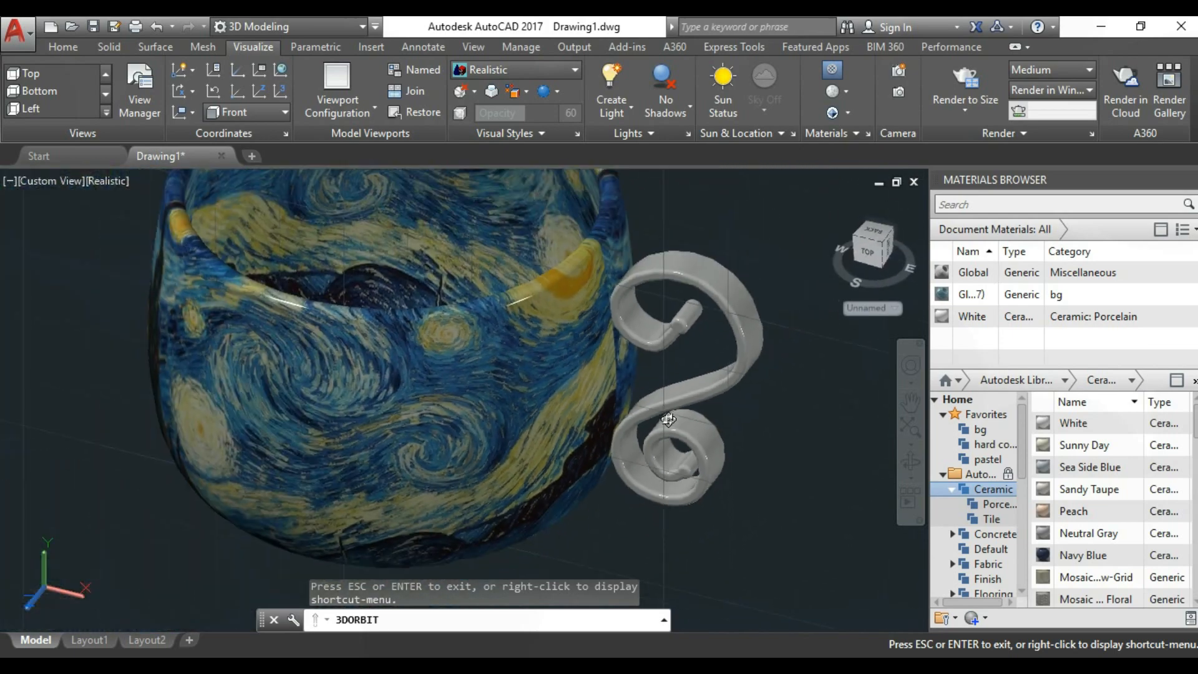
scroll(668, 420, "down", 3)
key("Escape")
left_click(1192, 179)
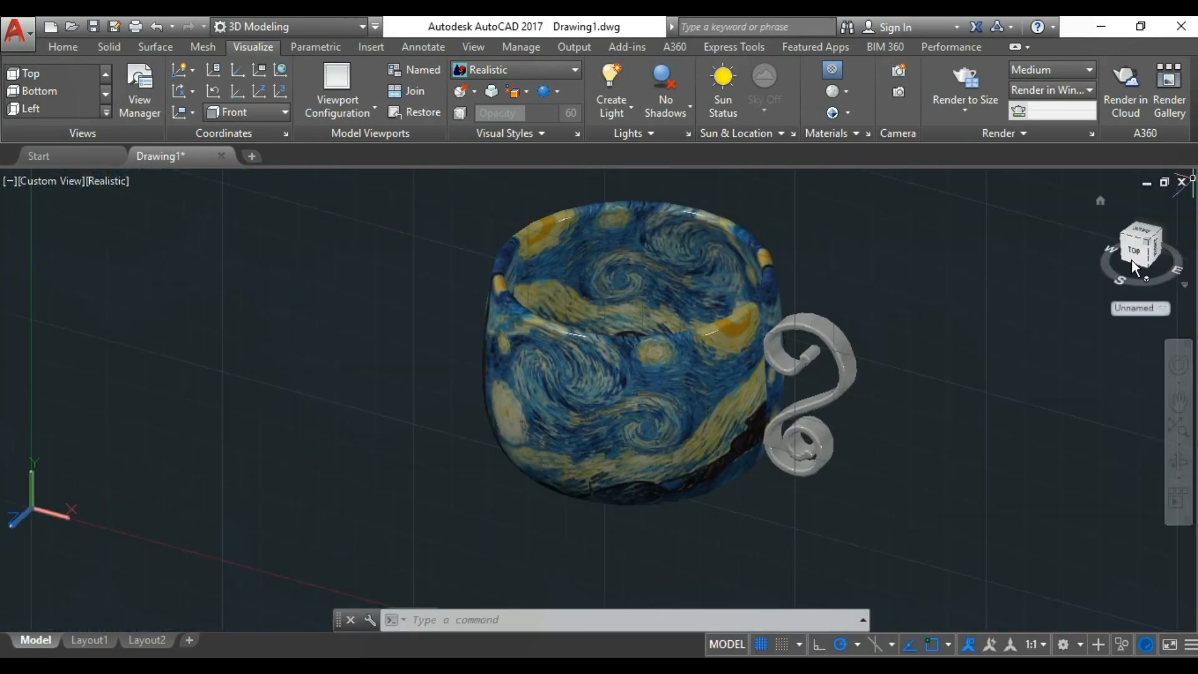
scroll(929, 326, "up", 2)
scroll(929, 326, "down", 2)
- Switch to the Front view and explode the cup body into separate surfaces
left_click(50, 180)
left_click(87, 303)
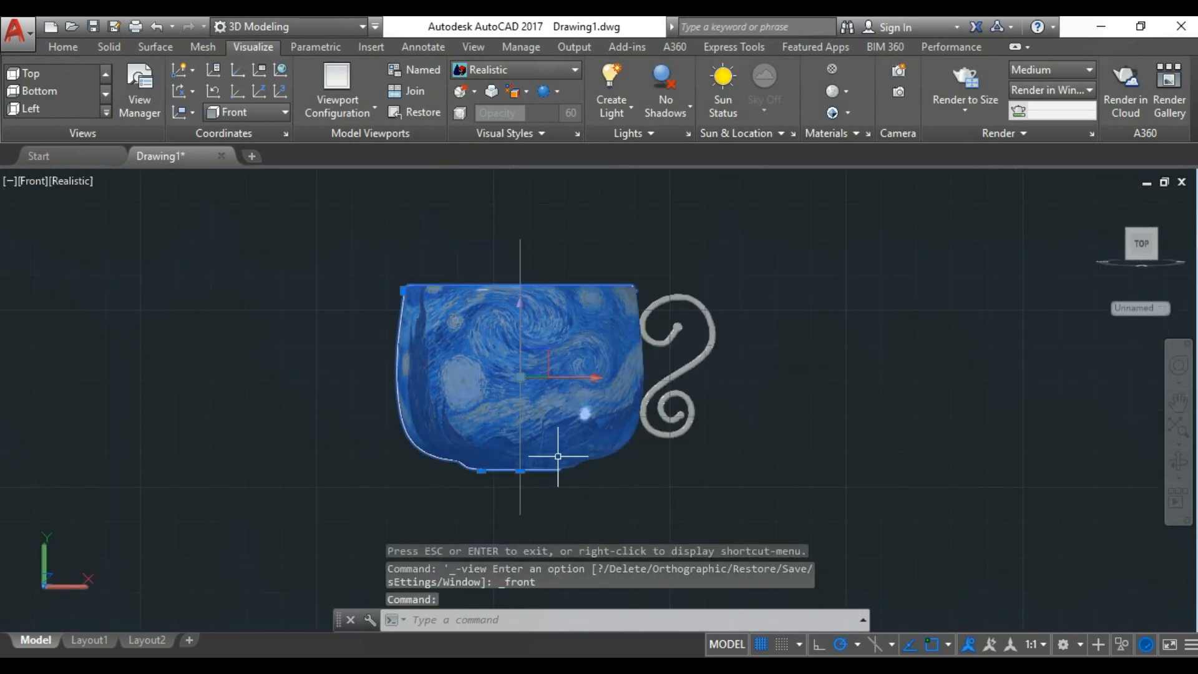
type("x")
key("Escape")
type("ex")
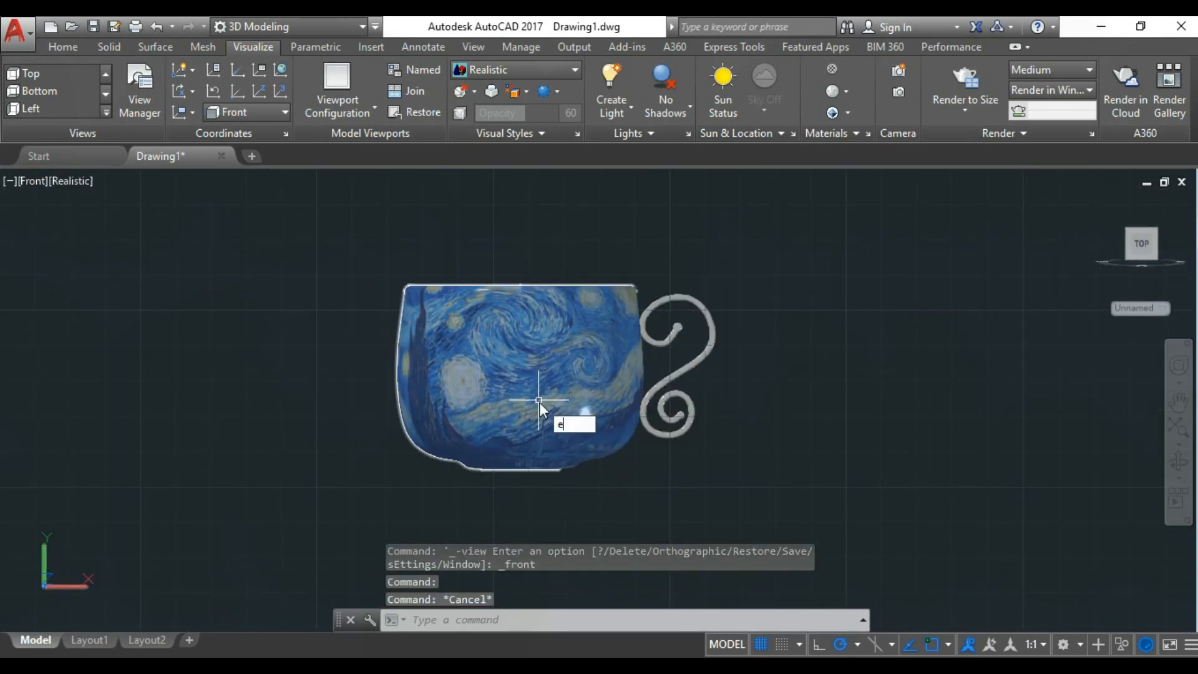
left_click(598, 473)
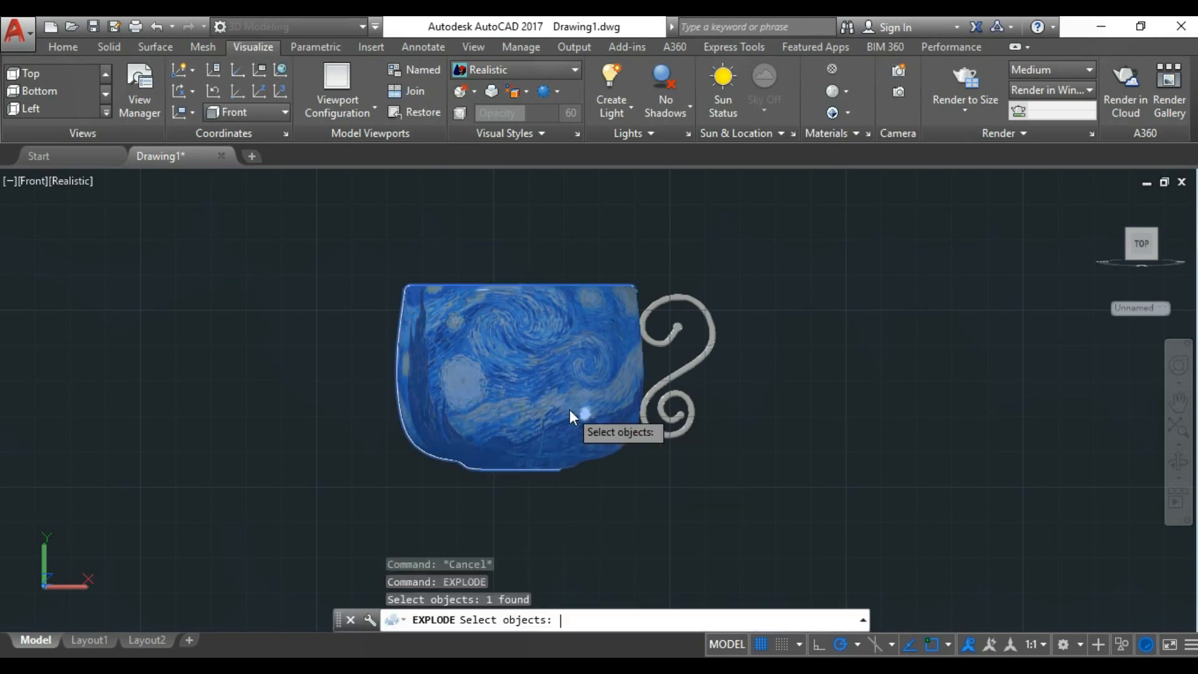
key("Return")
- Reopen the Materials Browser, try applying the White ceramic material to the exploded cup surfaces, and undo the assignment
mouse_move(583, 413)
middle_mouse_down("shift")
mouse_move(626, 281)
mouse_move(587, 206)
mouse_move(518, 125)
middle_mouse_up("shift")
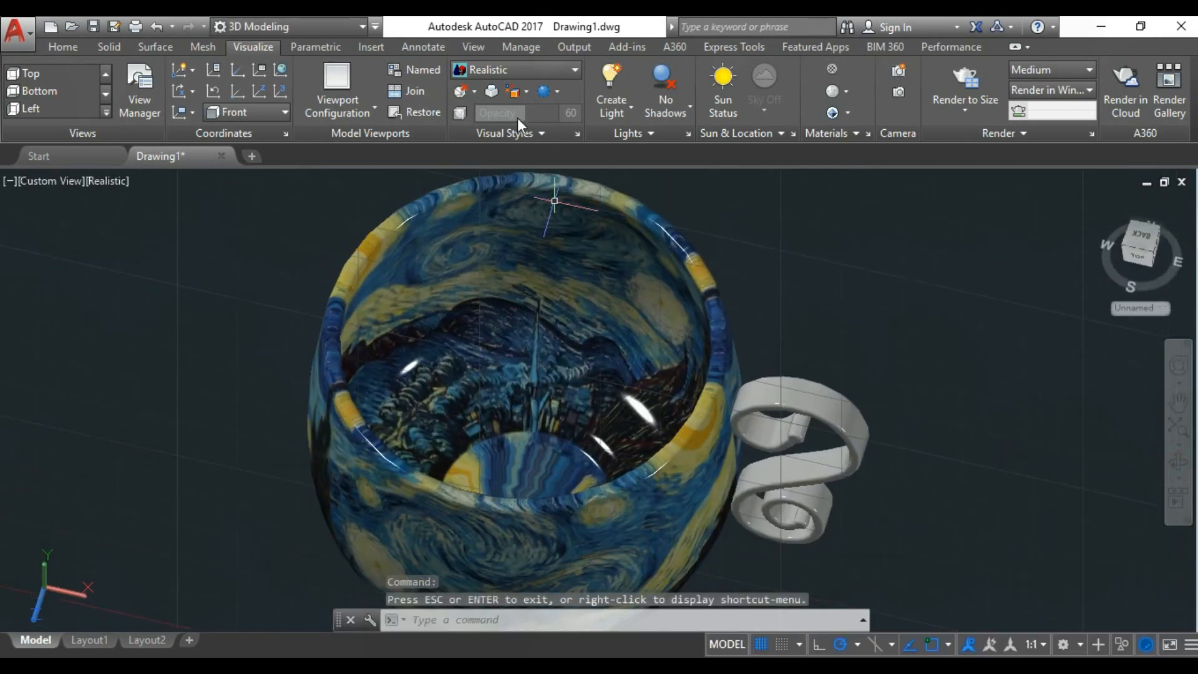
left_click(833, 70)
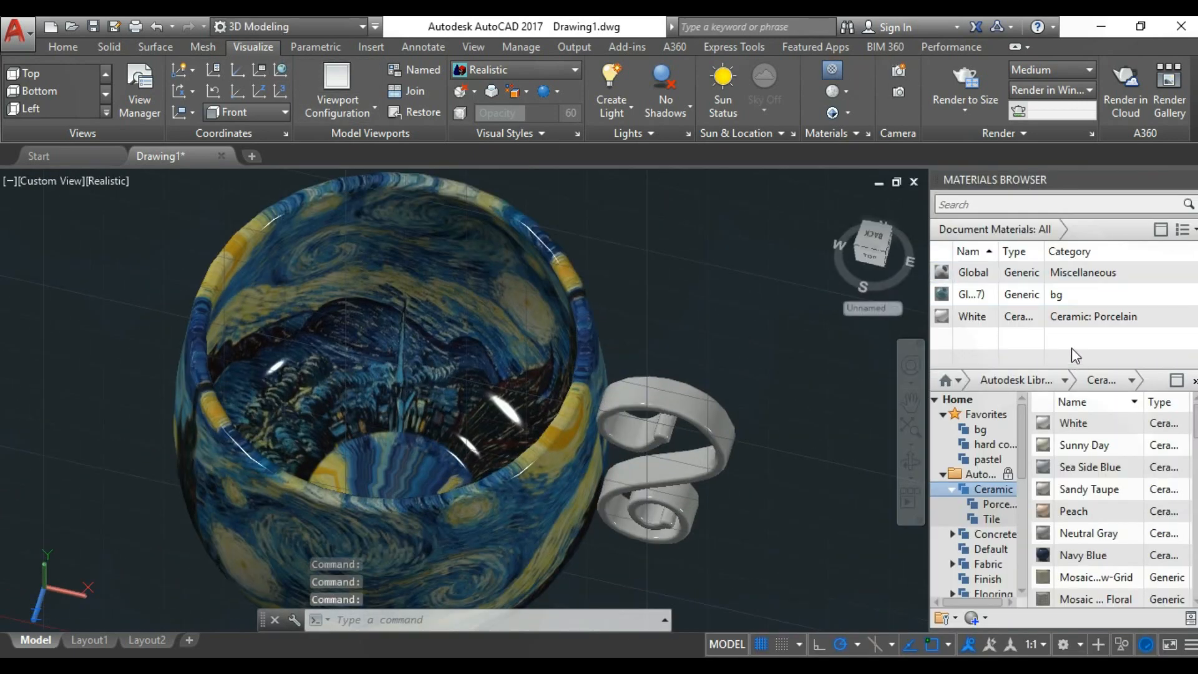
left_click_drag(718, 331, 451, 318)
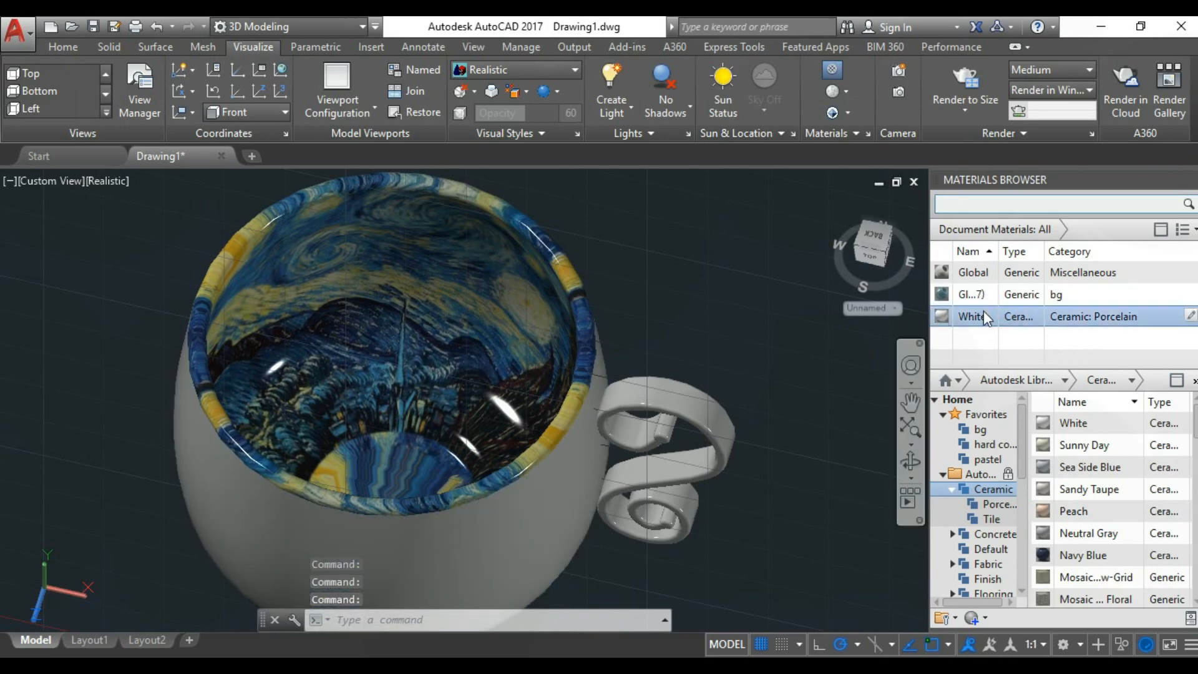
left_click_drag(985, 318, 513, 297)
left_click(157, 27)
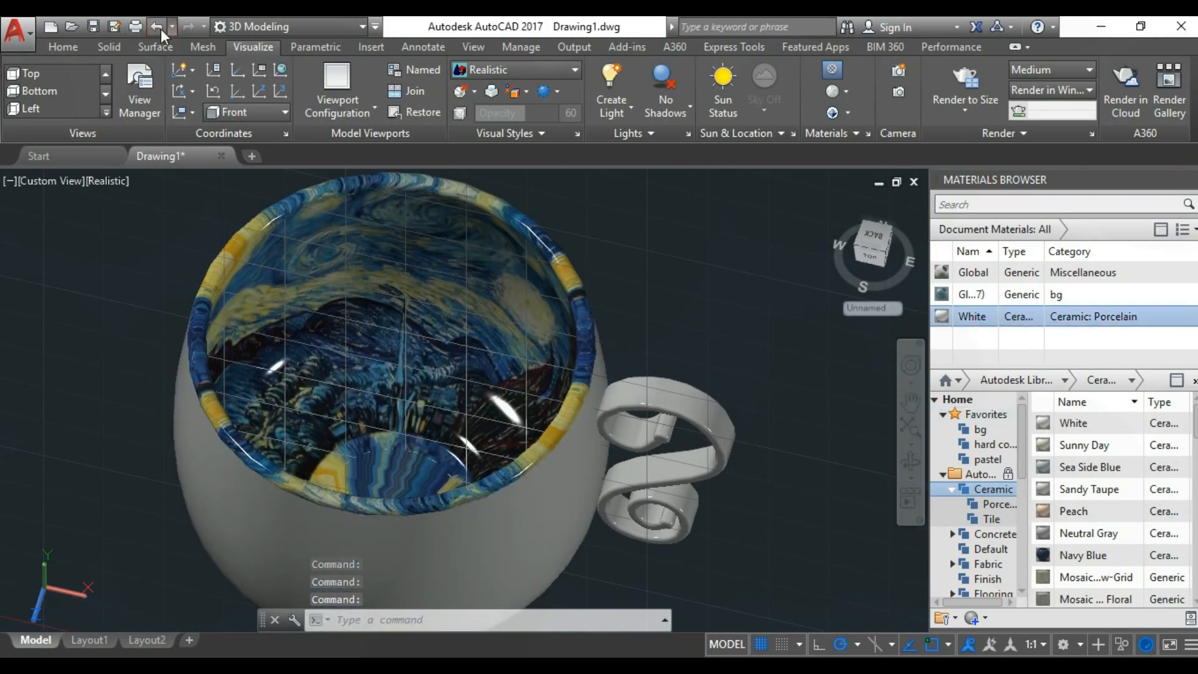
- Apply the White ceramic material to the cup's rim, inner wall and inner bottom, viewing the cup from above
left_click(910, 460)
left_click_drag(465, 243, 464, 326)
scroll(464, 327, "up", 1)
key("Escape")
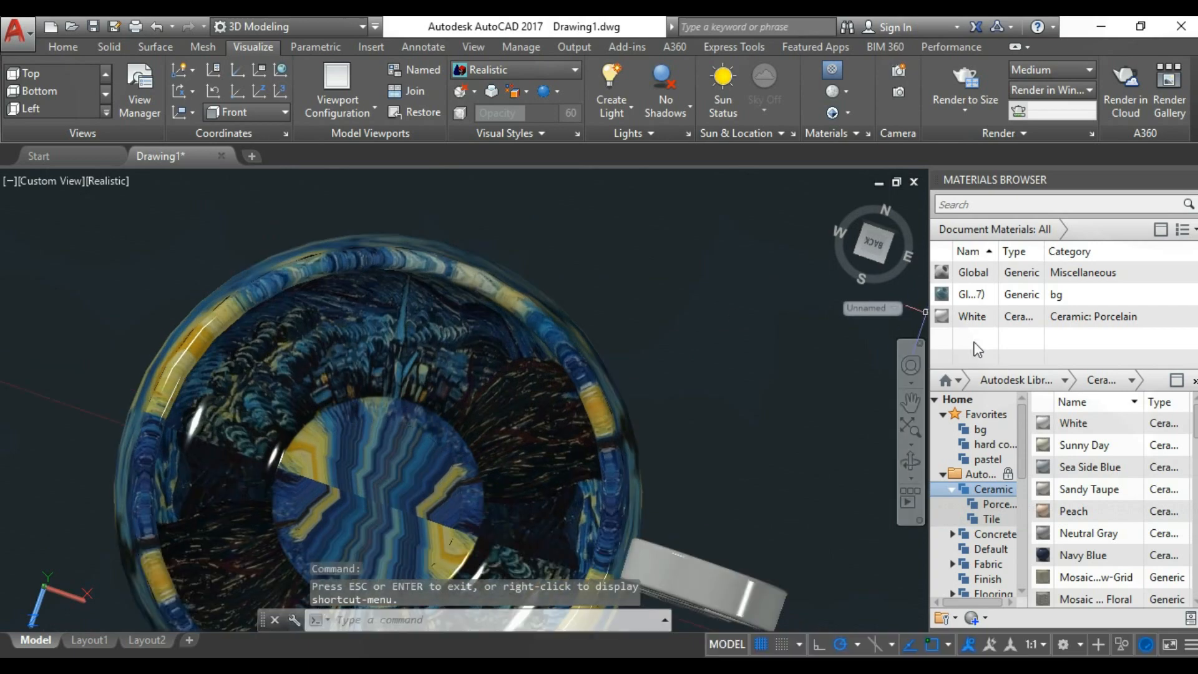
left_click_drag(982, 317, 470, 347)
scroll(868, 337, "up", 1)
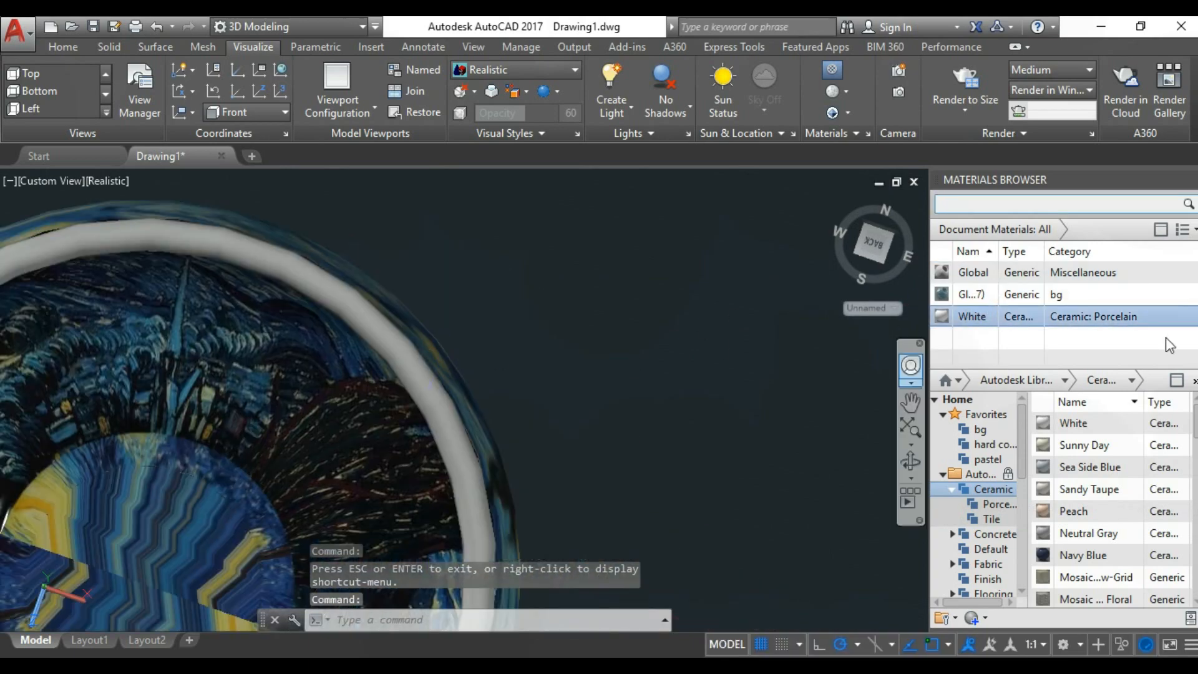
left_click(341, 376)
left_click(1011, 319)
scroll(675, 341, "down", 2)
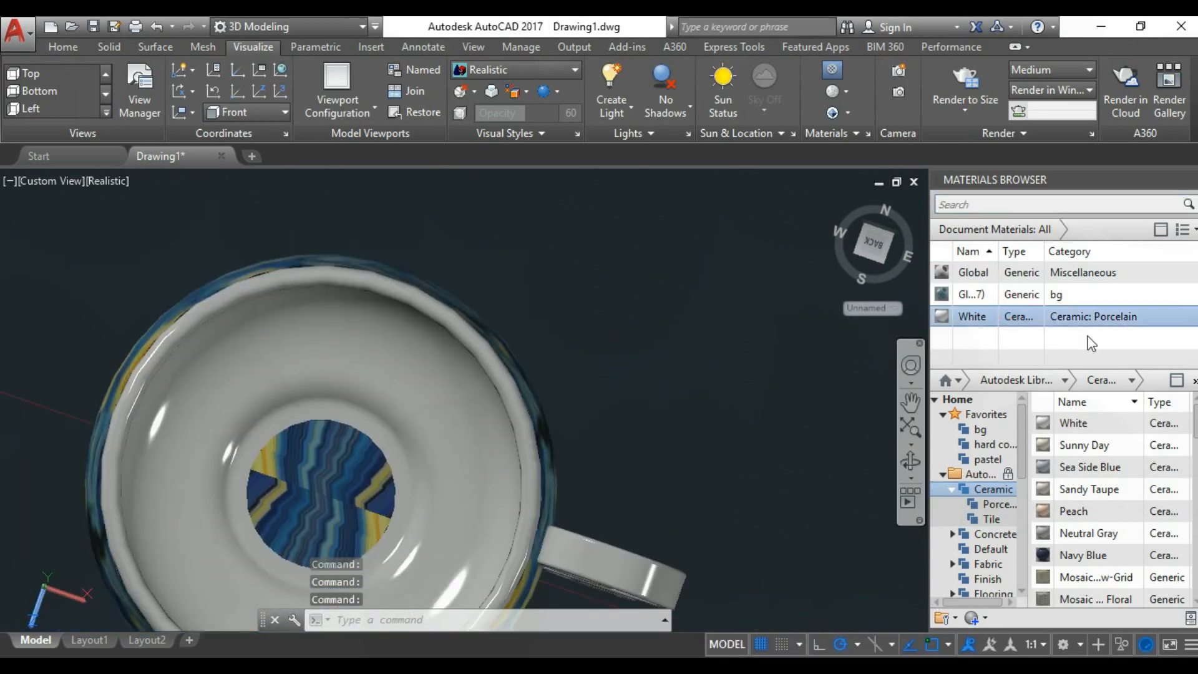
scroll(413, 415, "down", 1)
- Close the Materials Browser and examine the cup's white interior, patterned exterior and handle from different angles
middle_click_drag(413, 415, 690, 331, "shift")
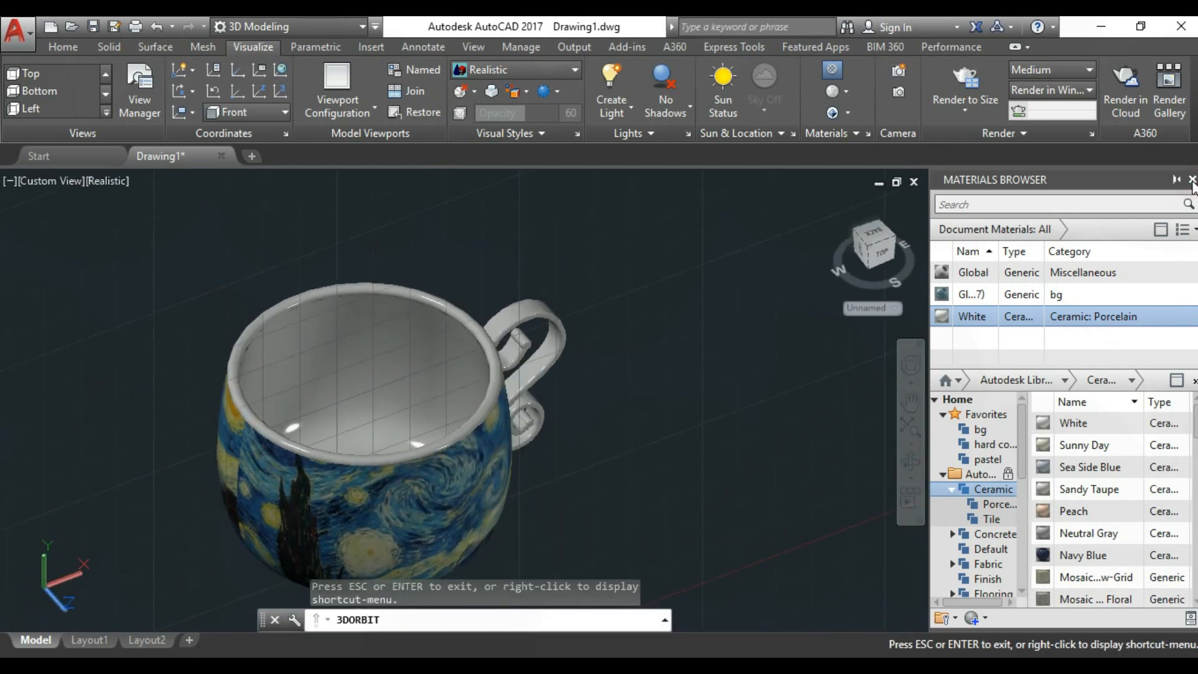
left_click(1192, 179)
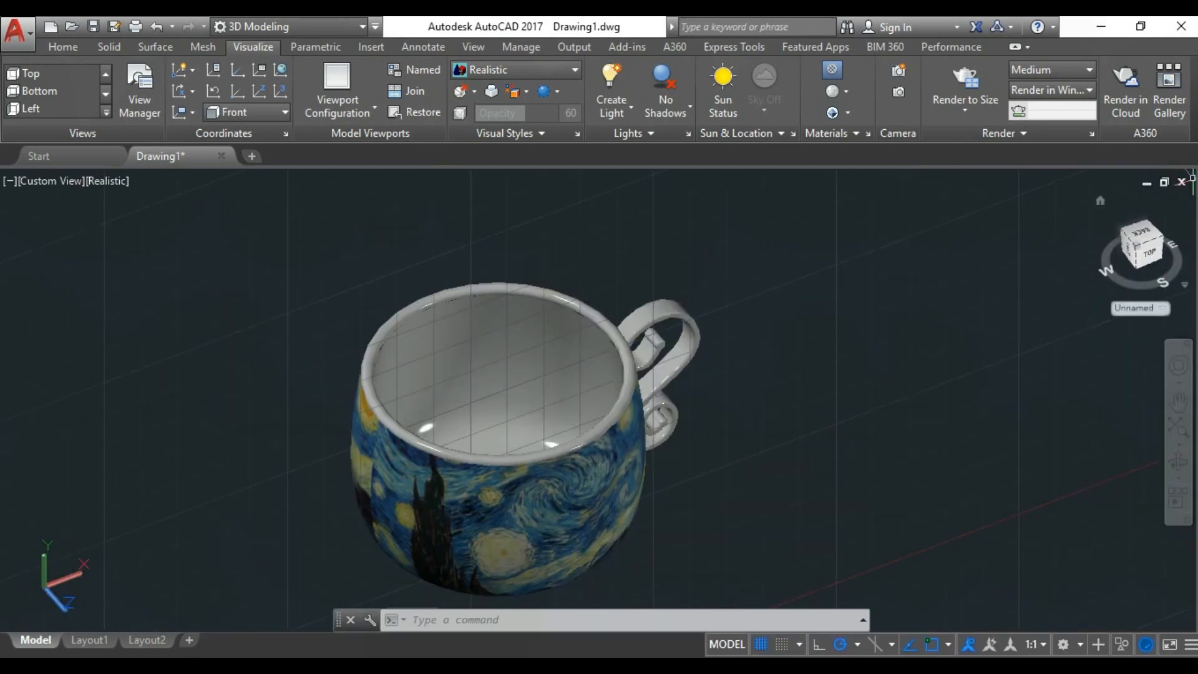
scroll(712, 388, "down", 2)
scroll(744, 374, "up", 3)
middle_click_drag(712, 389, 798, 299, "shift")
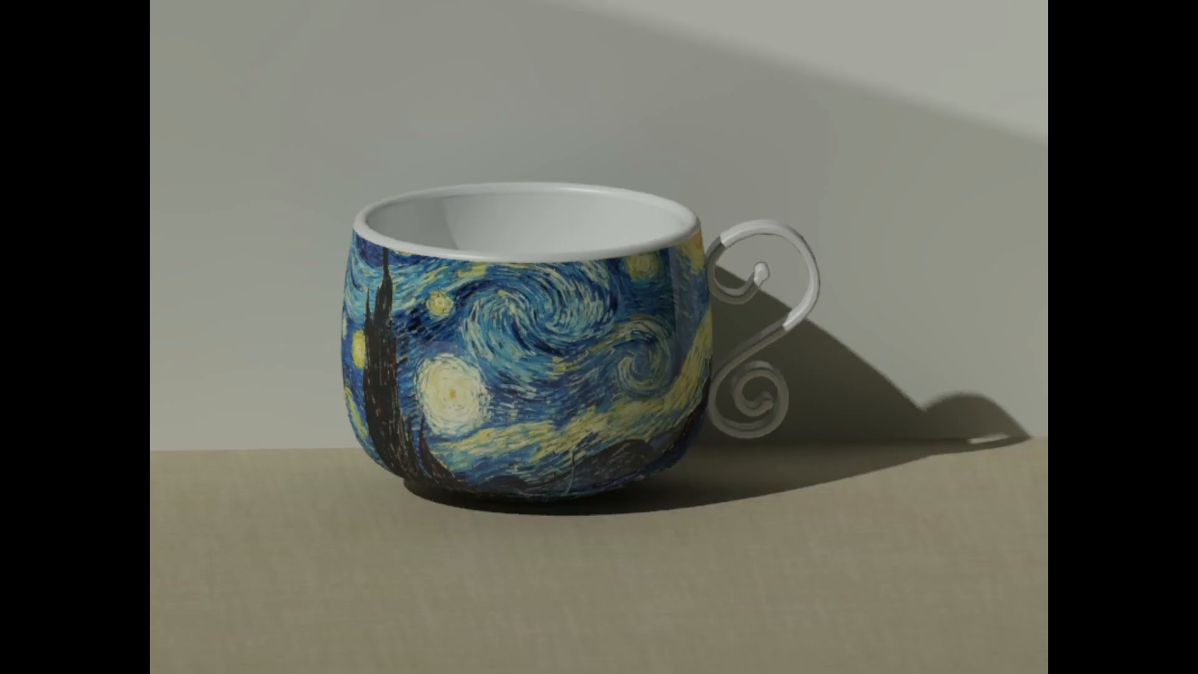